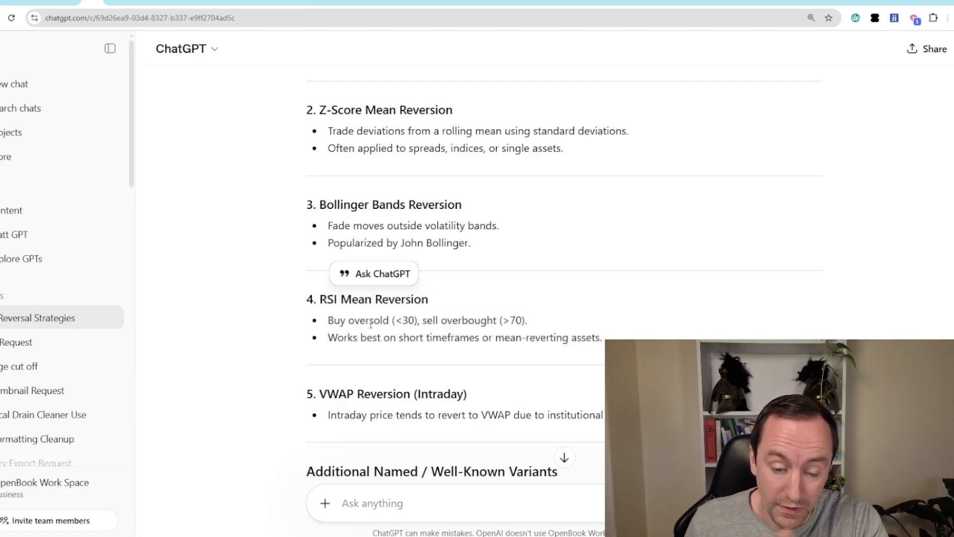
Step: Read through the listed mean reversion strategies, focusing on the RSI Mean Reversion and Connors RSI rules
{"action": "scroll", "coordinate": [406, 354], "scroll_direction": "down", "scroll_amount": 3}
{"action": "left_click_drag", "start_coordinate": [401, 341], "coordinate": [433, 362]}
{"action": "left_click", "coordinate": [433, 374]}
{"action": "scroll", "coordinate": [448, 376], "scroll_direction": "down", "scroll_amount": 1}
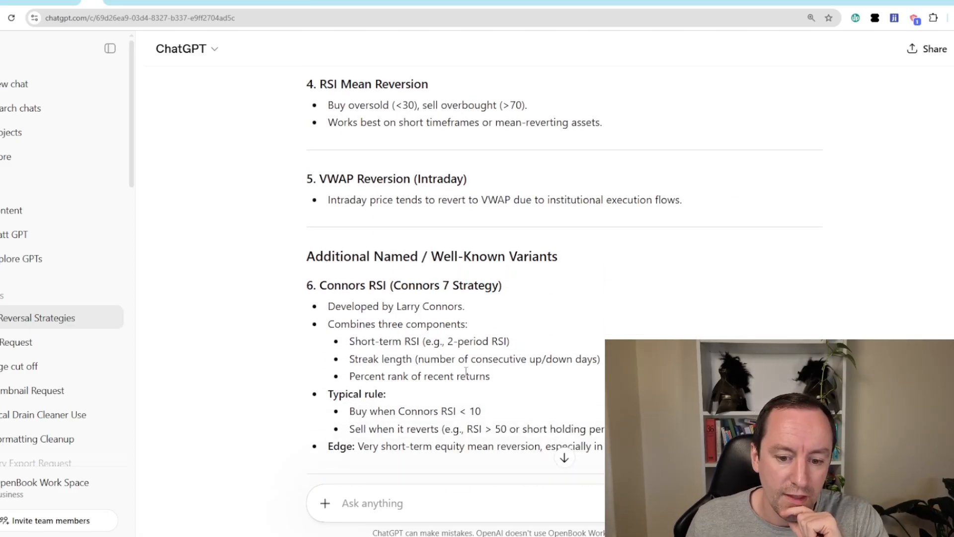
{"action": "scroll", "coordinate": [466, 371], "scroll_direction": "up", "scroll_amount": 1}
{"action": "scroll", "coordinate": [457, 363], "scroll_direction": "up", "scroll_amount": 1}
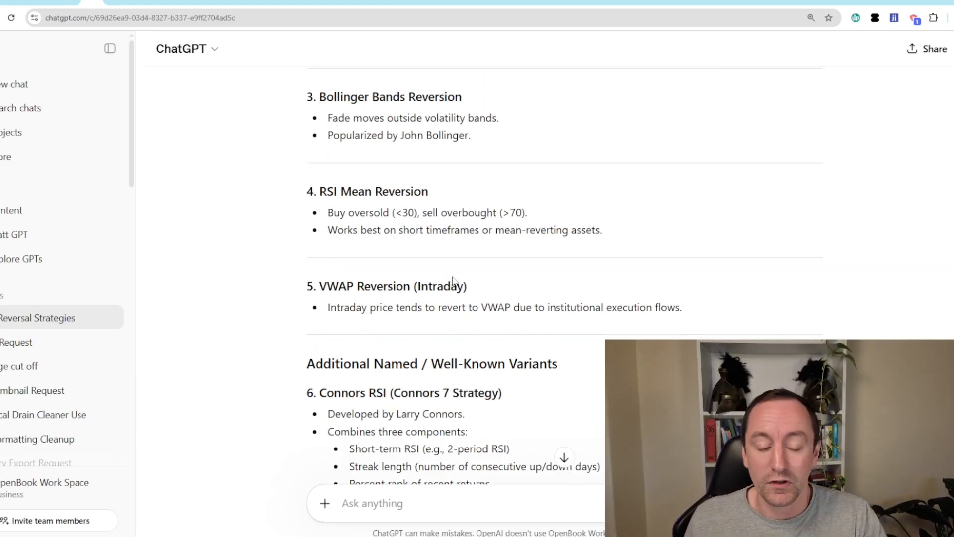
{"action": "scroll", "coordinate": [462, 293], "scroll_direction": "down", "scroll_amount": 1}
{"action": "left_click_drag", "start_coordinate": [327, 232], "coordinate": [488, 255]}
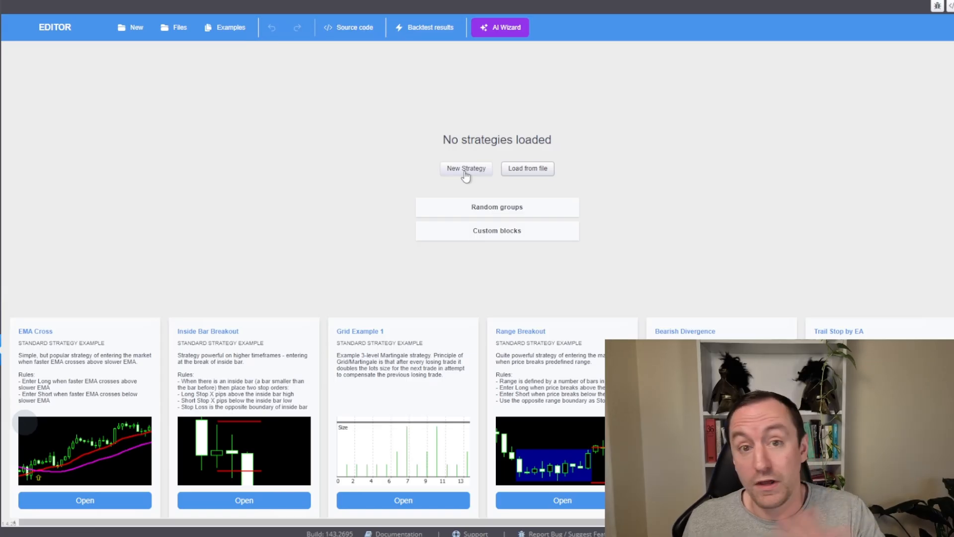
Step: In the strategy editor, create a single-asset strategy named RSIYoutube using the Full Editor with a basic strategy template
{"action": "left_click", "coordinate": [466, 171]}
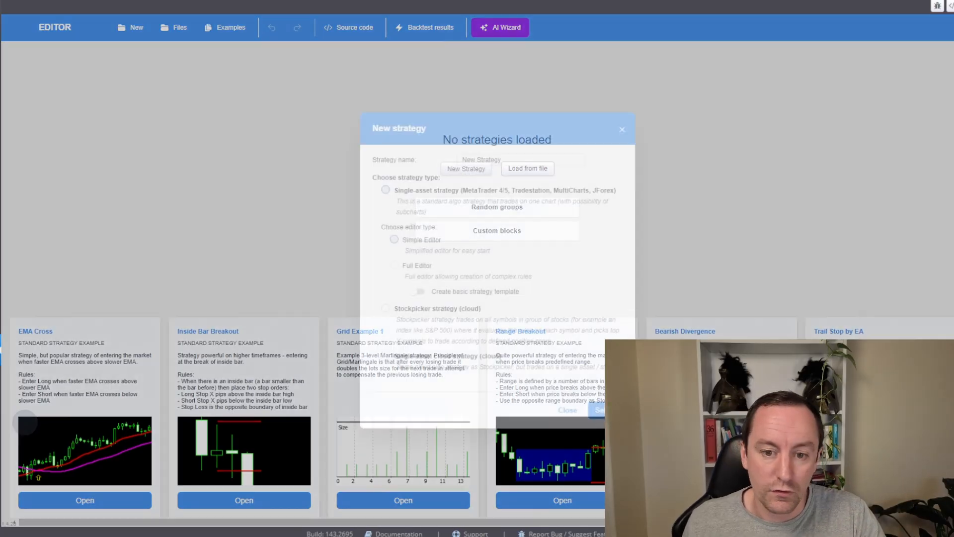
{"action": "left_click", "coordinate": [395, 264]}
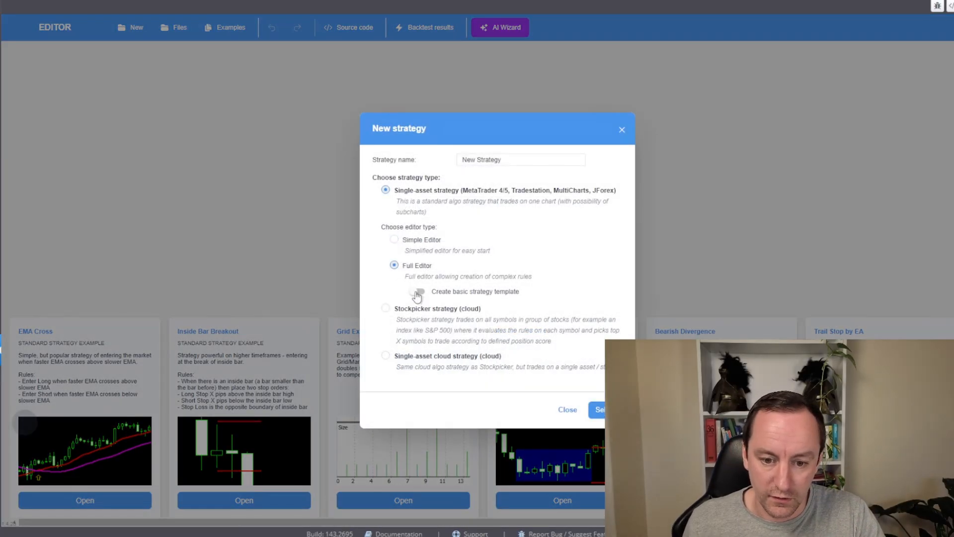
{"action": "left_click", "coordinate": [416, 292]}
{"action": "triple_click", "coordinate": [514, 159]}
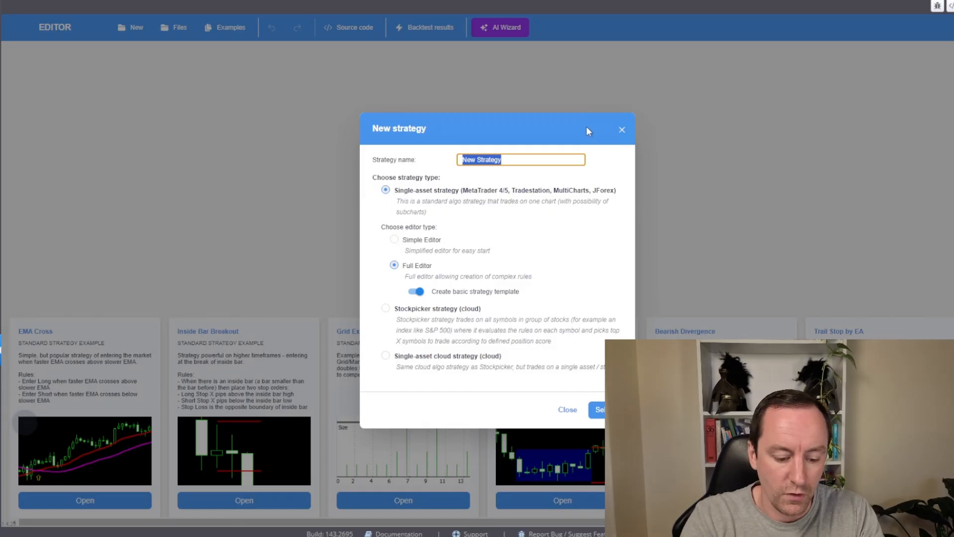
{"action": "type", "text": "RSI"}
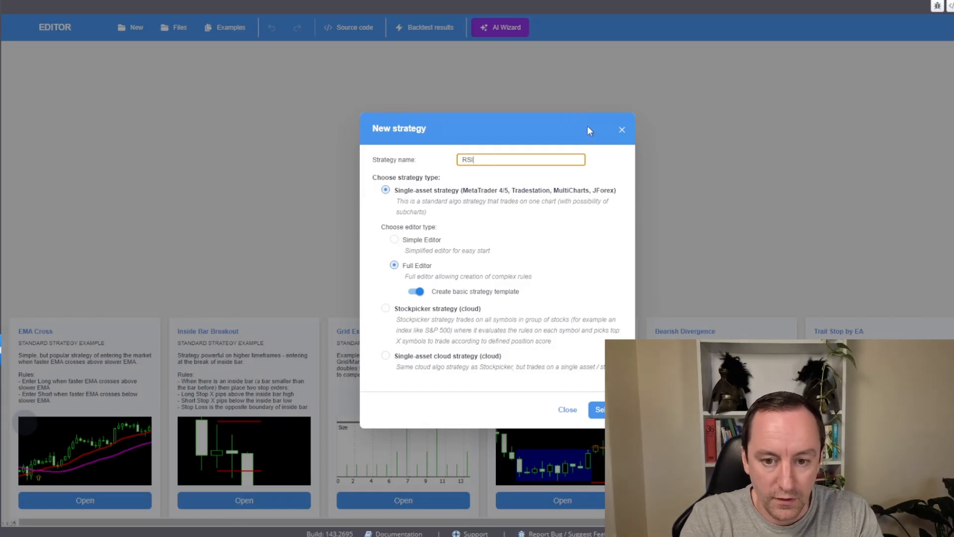
{"action": "type", "text": "Youtube"}
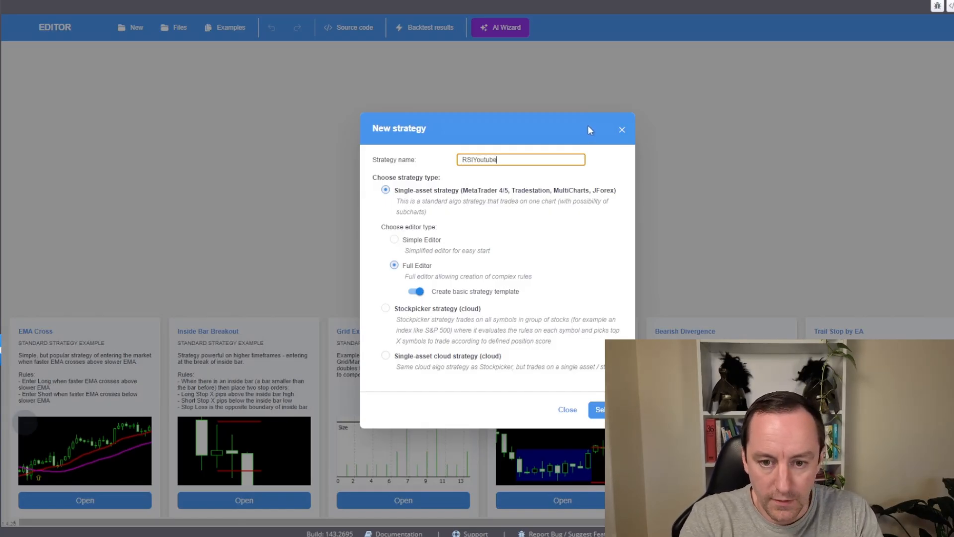
{"action": "left_click", "coordinate": [596, 409]}
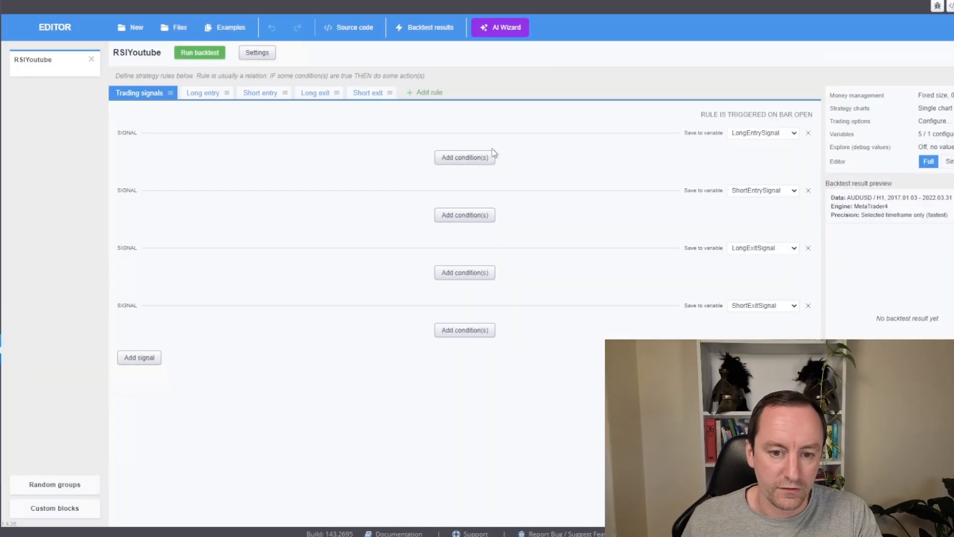
Step: Add a Relative Strength Index condition with period 2 to the LongEntrySignal
{"action": "left_click", "coordinate": [455, 162]}
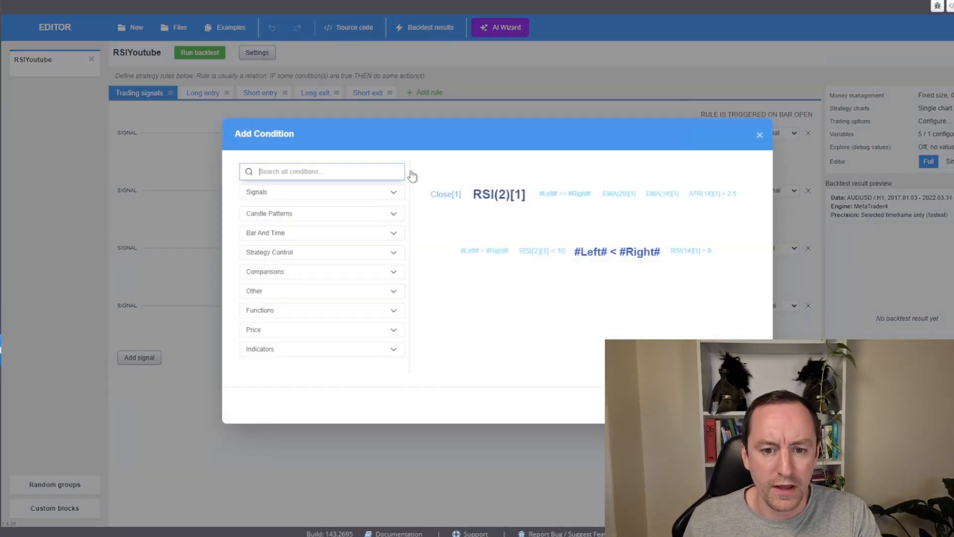
{"action": "type", "text": "rsi"}
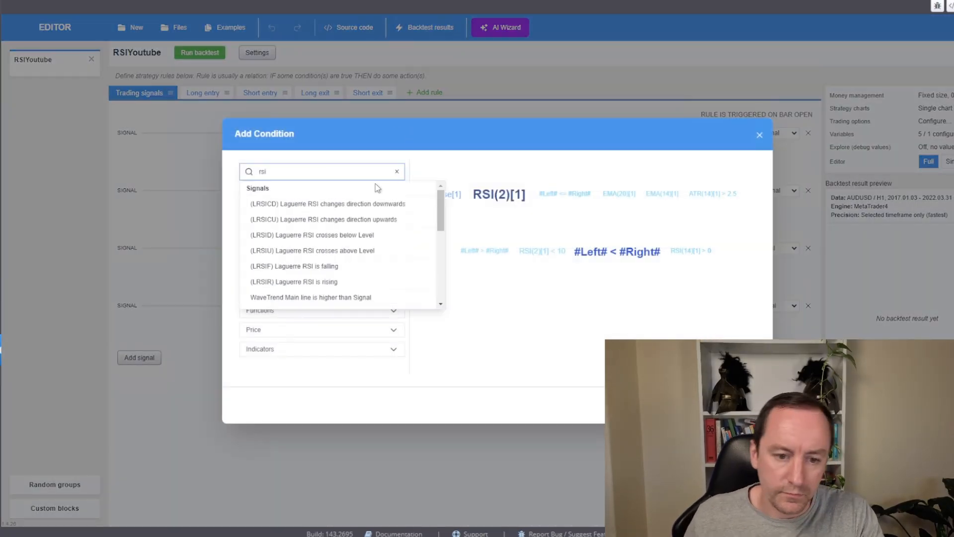
{"action": "scroll", "coordinate": [315, 263], "scroll_direction": "down", "scroll_amount": 3}
{"action": "left_click", "coordinate": [294, 302]}
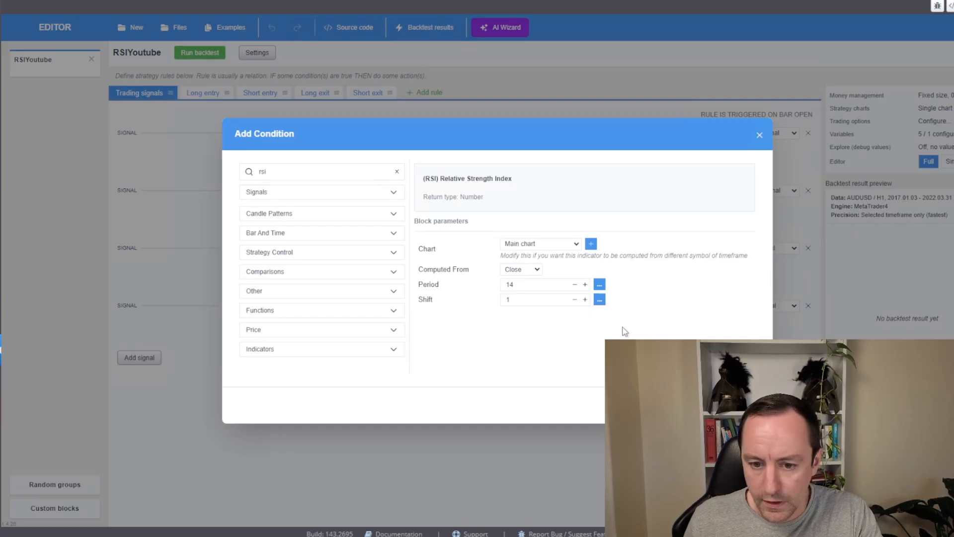
{"action": "double_click", "coordinate": [531, 294]}
{"action": "type", "text": "2"}
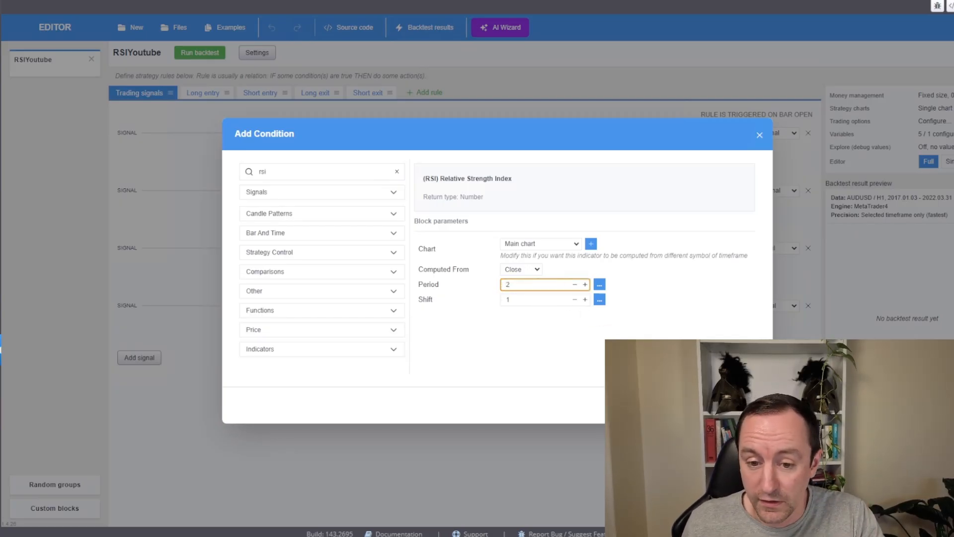
{"action": "left_click", "coordinate": [736, 405]}
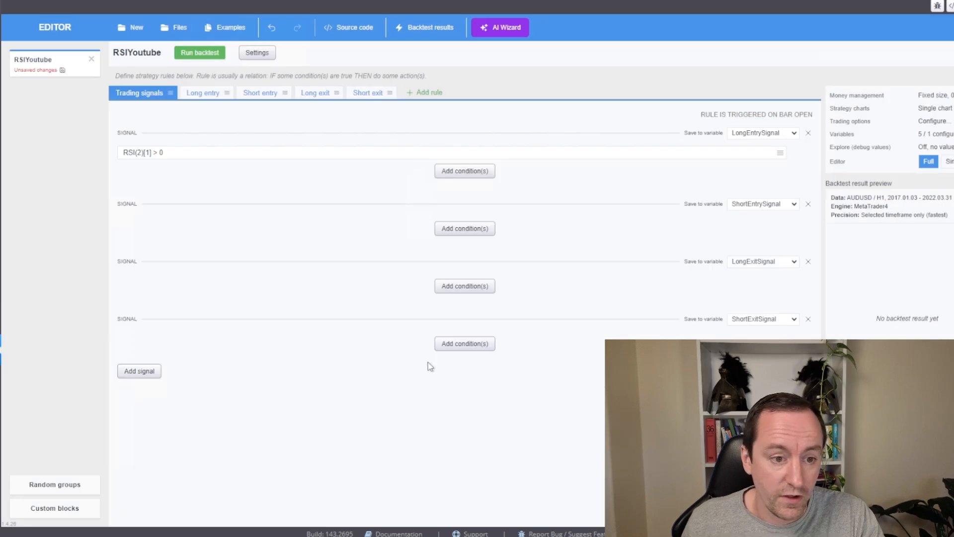
Step: Change the long entry RSI condition's comparison to "Is lower" and set its threshold to 15
{"action": "left_click", "coordinate": [154, 153]}
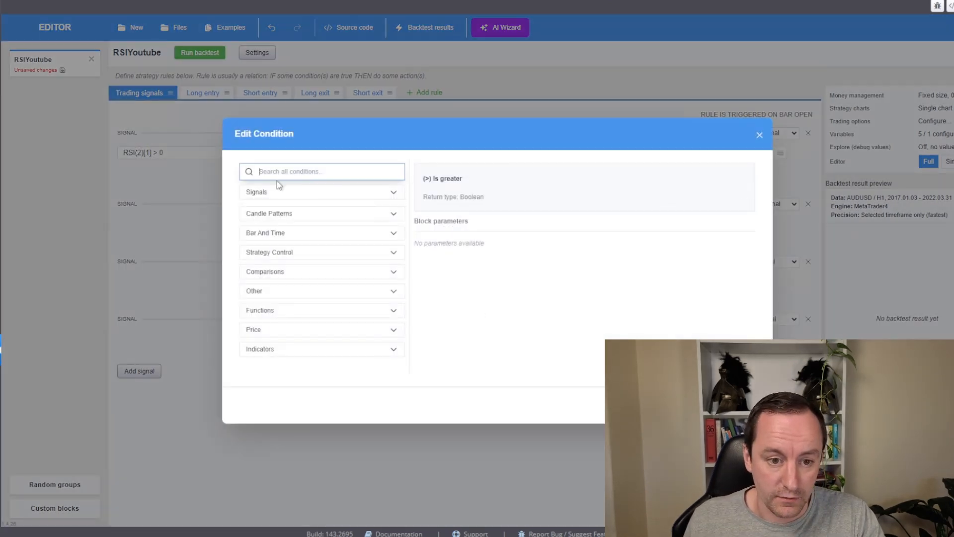
{"action": "type", "text": "<"}
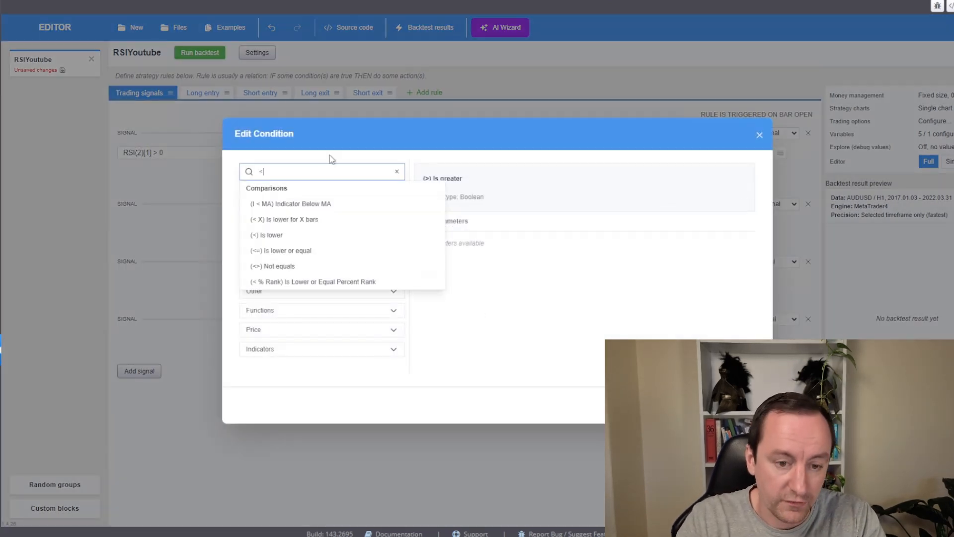
{"action": "left_click", "coordinate": [277, 247]}
{"action": "left_click", "coordinate": [736, 405]}
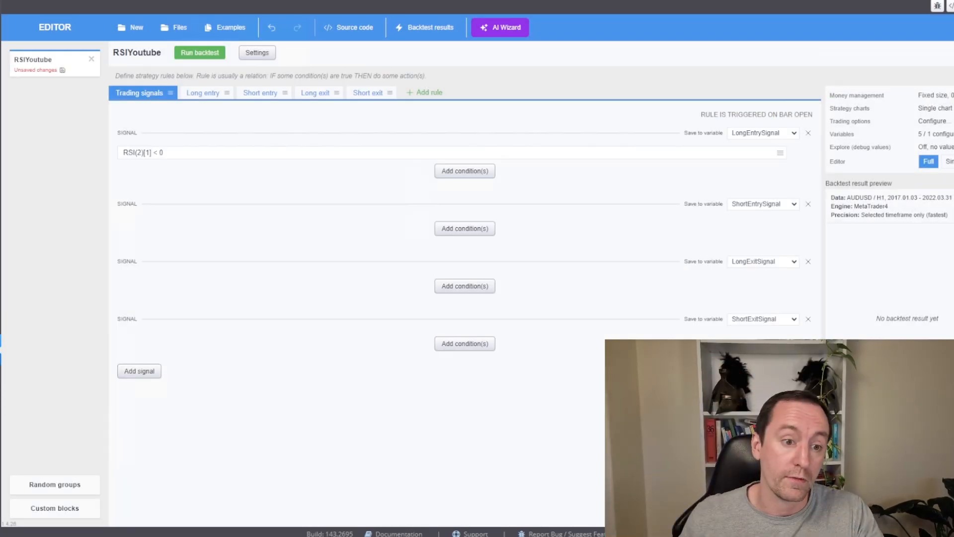
{"action": "left_click", "coordinate": [172, 153]}
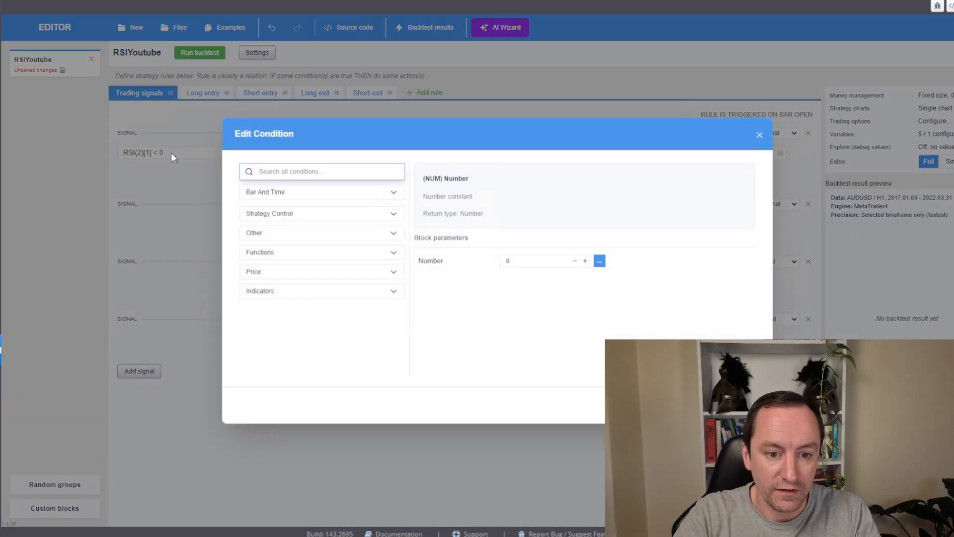
{"action": "left_click_drag", "start_coordinate": [526, 260], "coordinate": [500, 267]}
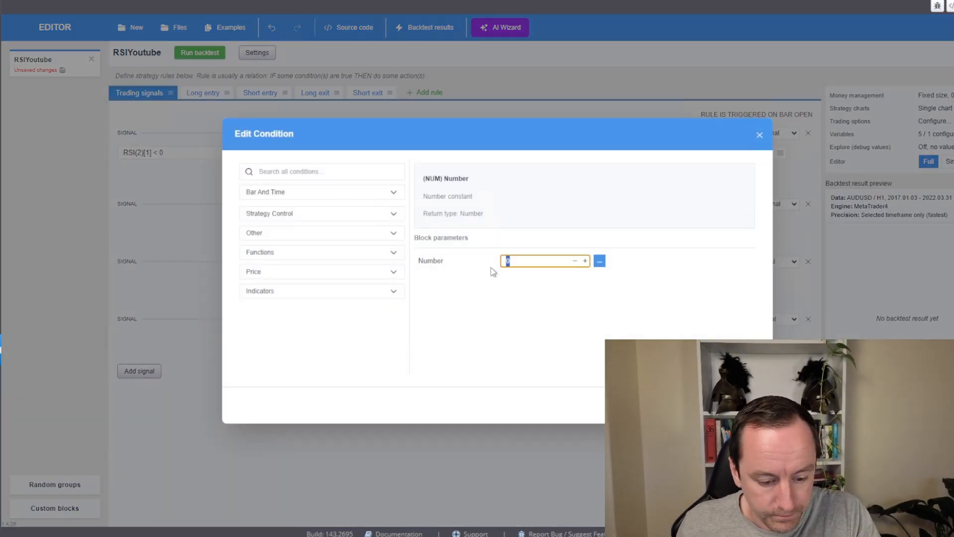
{"action": "type", "text": "15"}
{"action": "key", "text": "Return"}
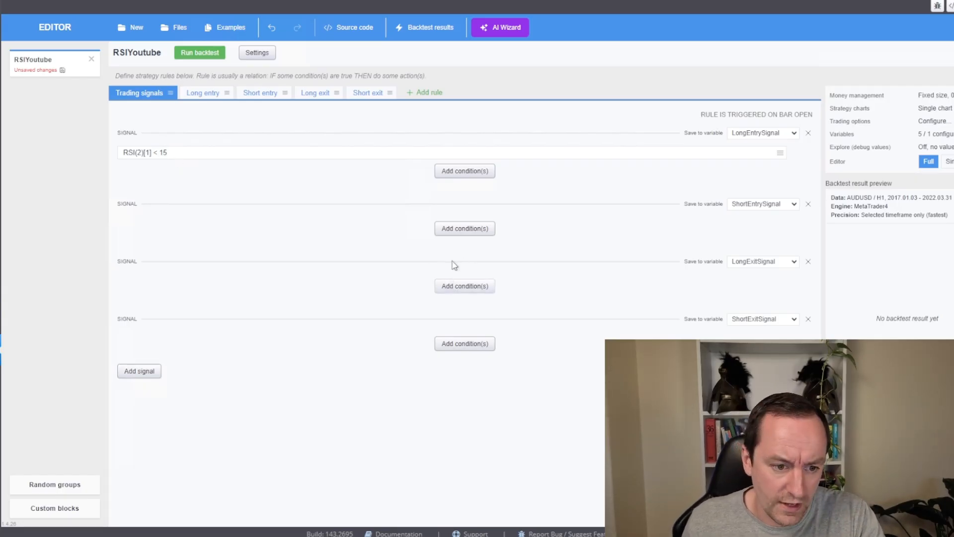
Step: Add a Relative Strength Index condition with period 2 to the LongExitSignal
{"action": "left_click", "coordinate": [462, 287]}
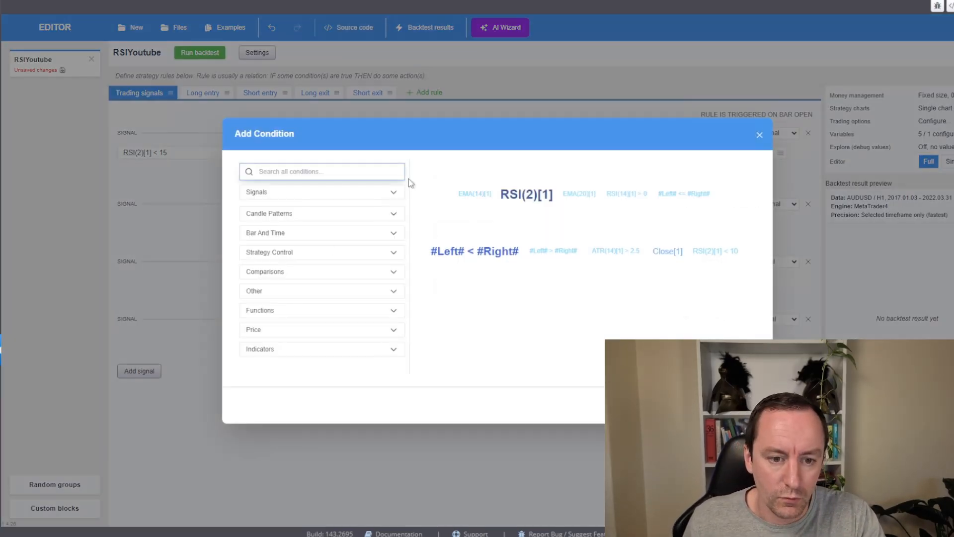
{"action": "type", "text": "ri"}
{"action": "type", "text": "si"}
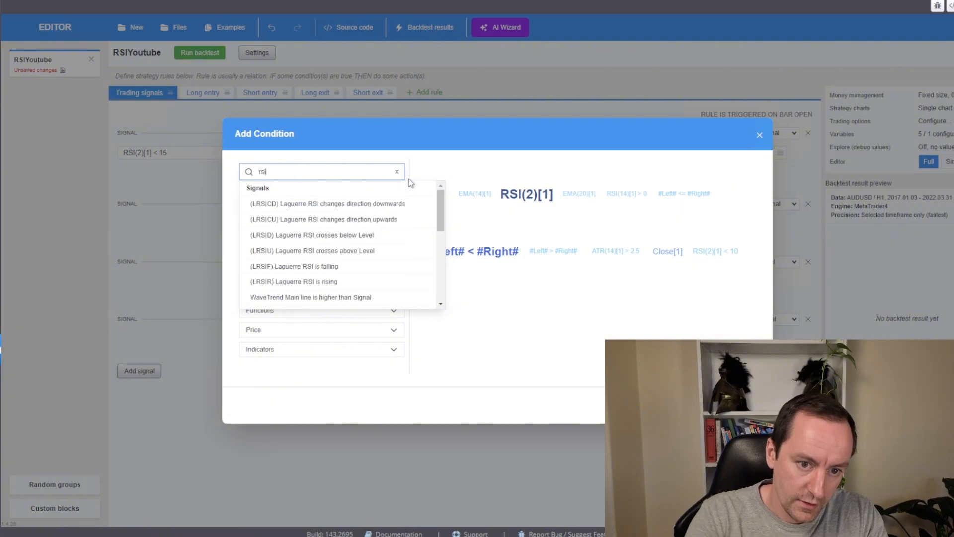
{"action": "scroll", "coordinate": [314, 272], "scroll_direction": "down", "scroll_amount": 5}
{"action": "left_click", "coordinate": [303, 301]}
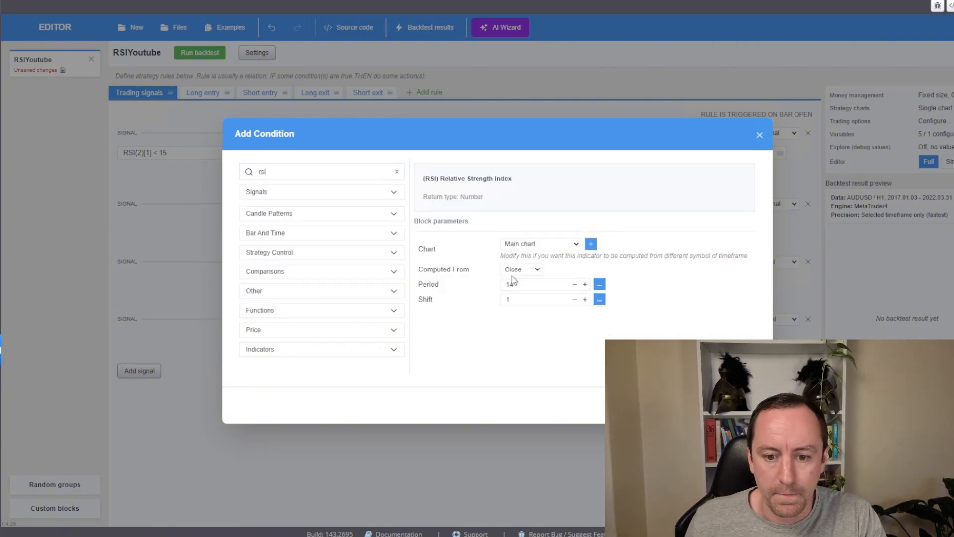
{"action": "double_click", "coordinate": [512, 284]}
{"action": "type", "text": "2"}
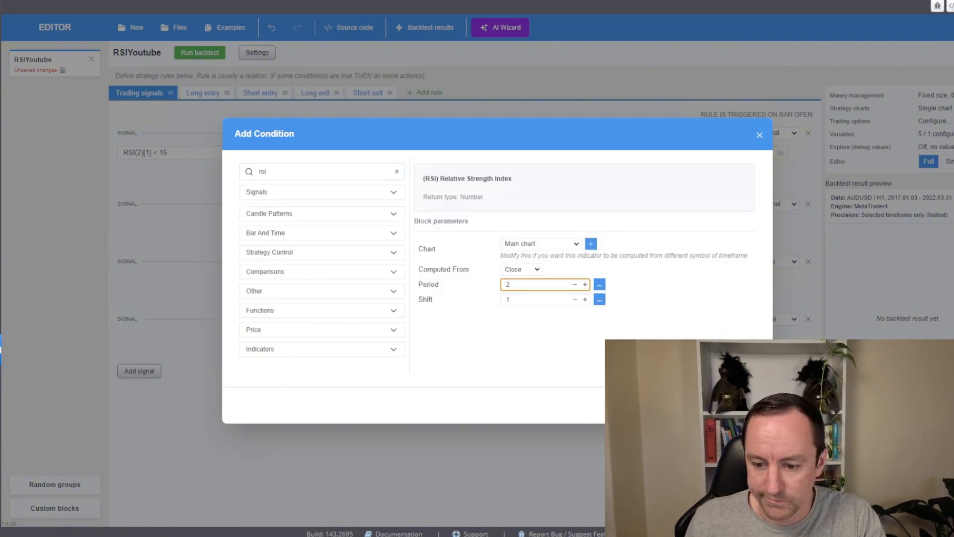
{"action": "key", "text": "Return"}
Step: Set the threshold of the long exit RSI condition to 70
{"action": "left_click", "coordinate": [163, 281]}
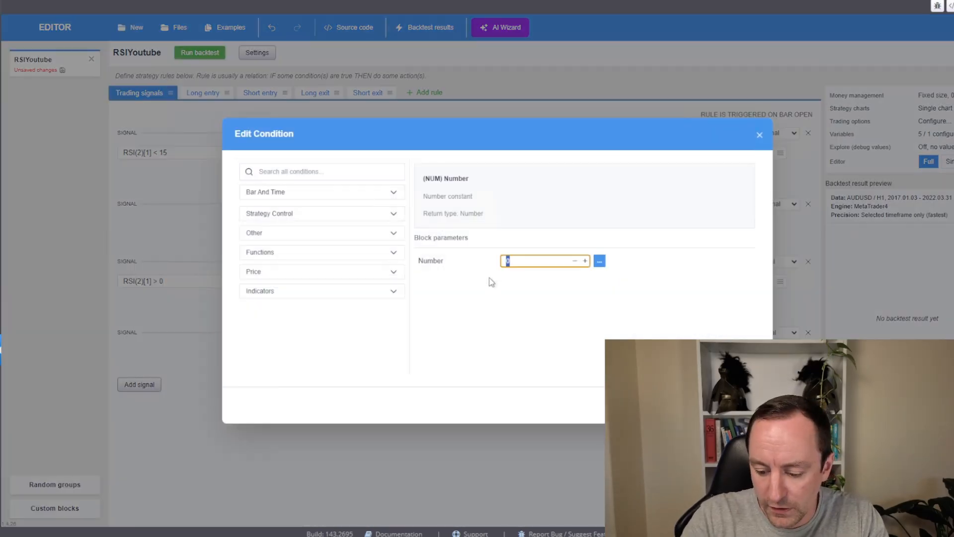
{"action": "type", "text": "70"}
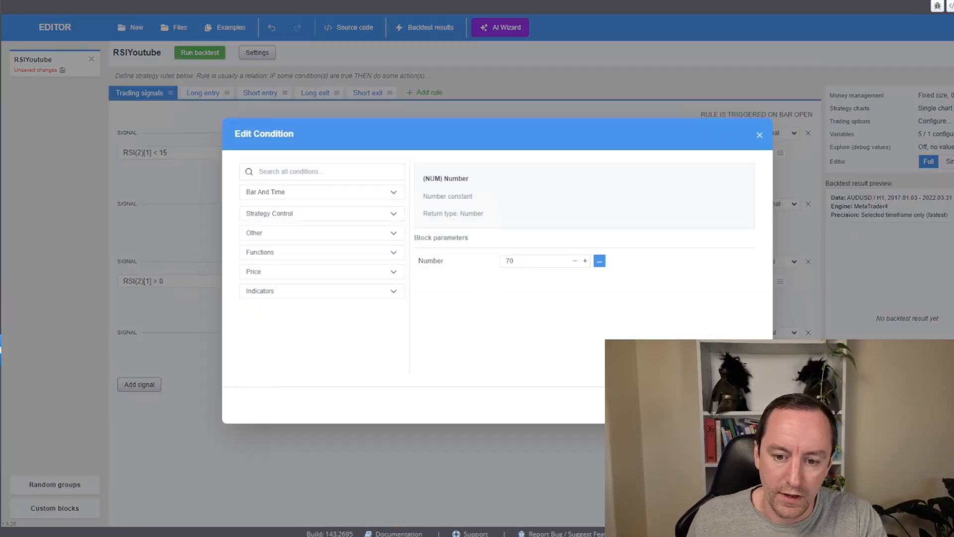
{"action": "key", "text": "Return"}
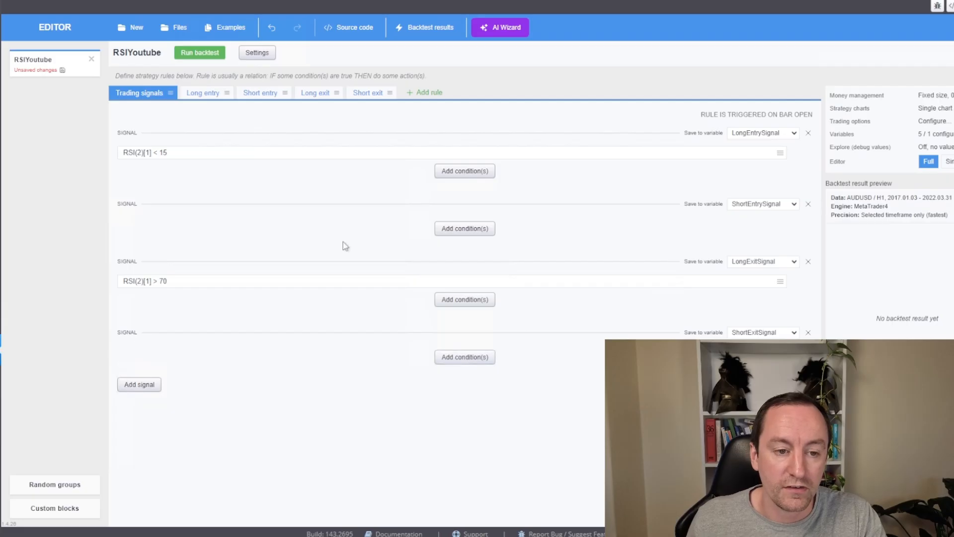
Step: In the backtest settings, set the engine to MetaTrader5 (hedged) and the symbol to USA500IDXUSD
{"action": "left_click", "coordinate": [249, 53]}
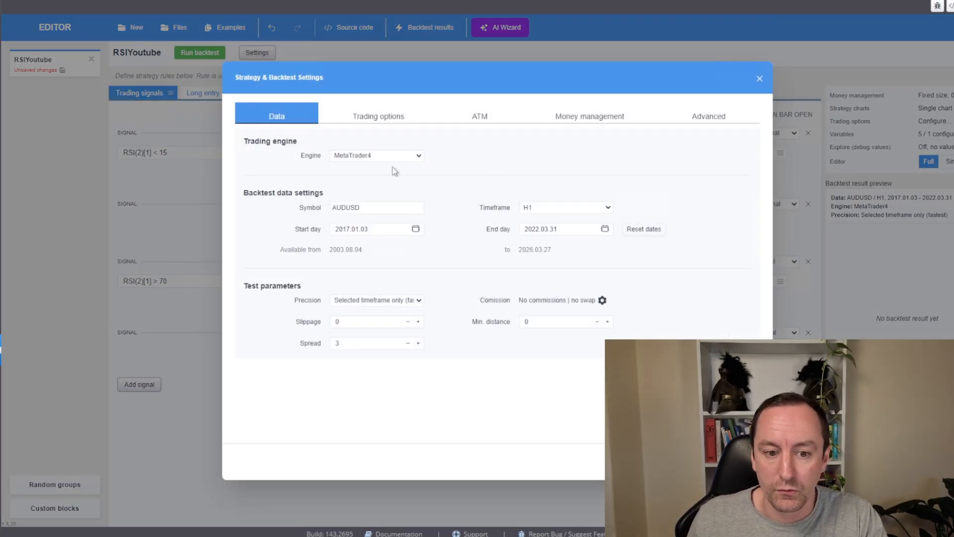
{"action": "left_click", "coordinate": [393, 156]}
{"action": "left_click", "coordinate": [375, 183]}
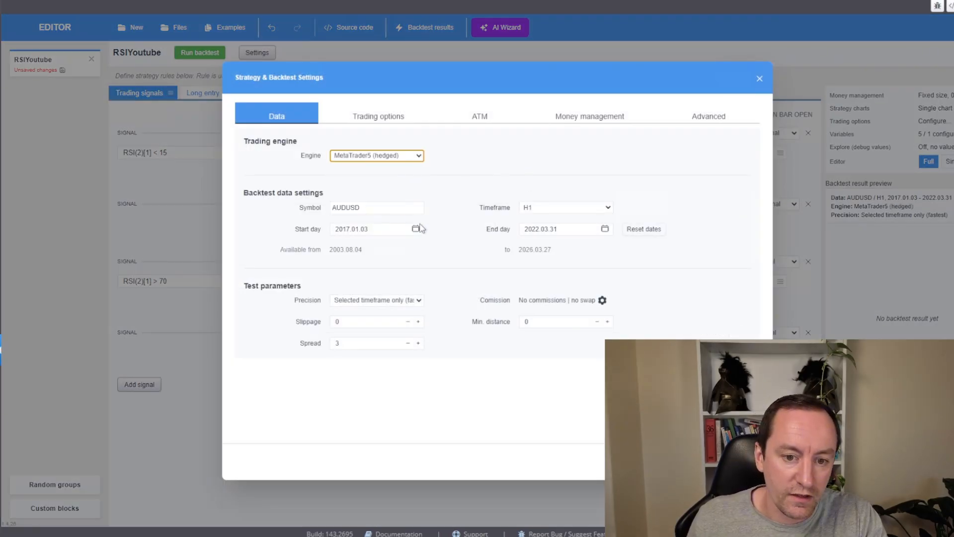
{"action": "left_click", "coordinate": [383, 214]}
{"action": "scroll", "coordinate": [397, 323], "scroll_direction": "down", "scroll_amount": 5}
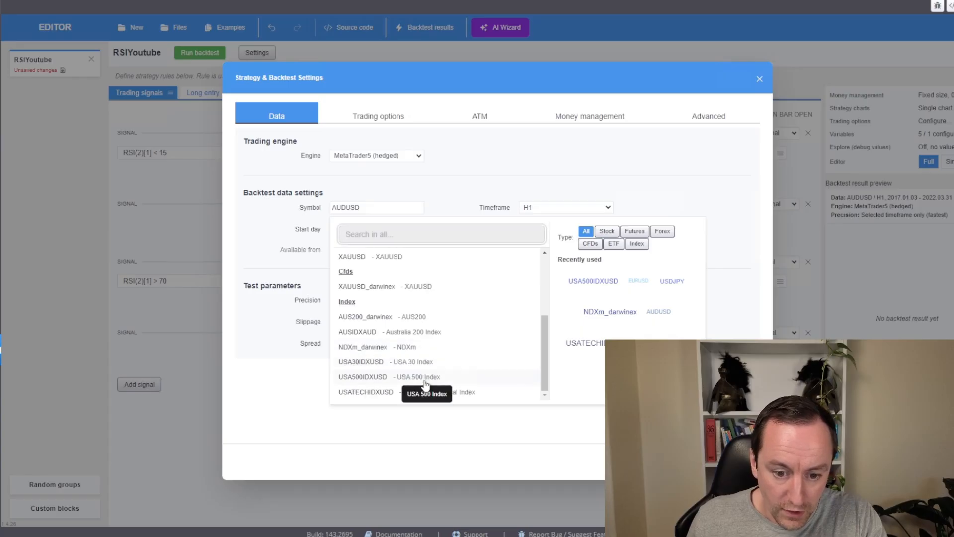
{"action": "left_click", "coordinate": [380, 378]}
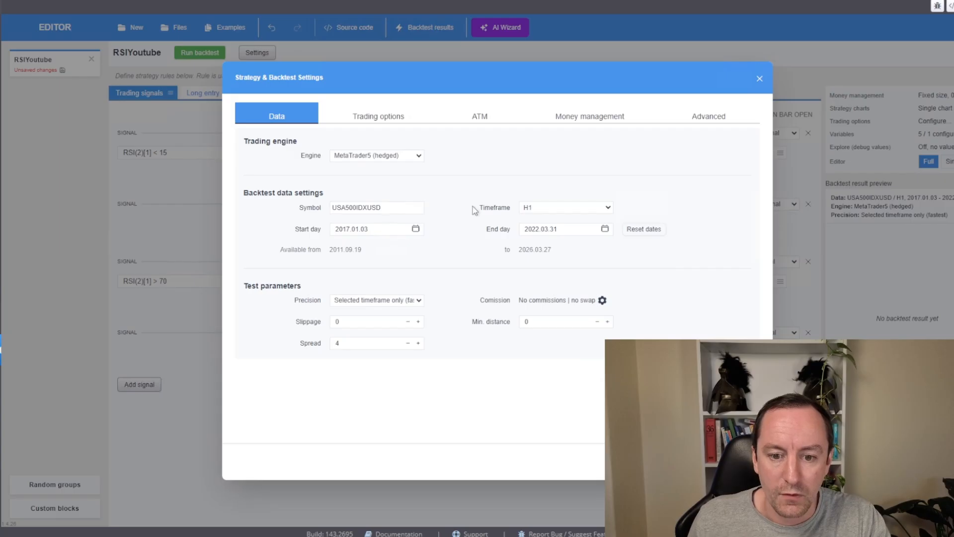
Step: Set the backtest start day to 2011.09.19
{"action": "left_click", "coordinate": [414, 234]}
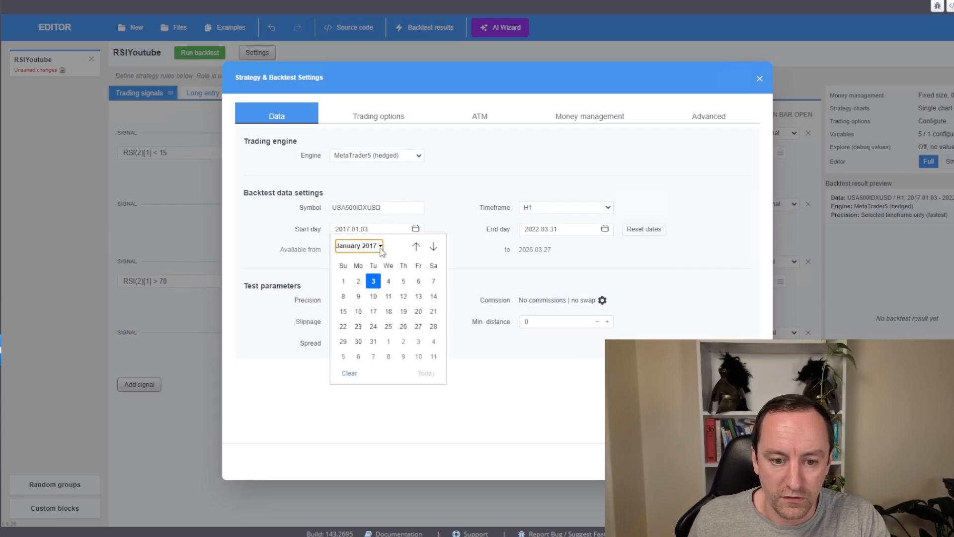
{"action": "left_click", "coordinate": [359, 246]}
{"action": "left_click_drag", "start_coordinate": [434, 324], "coordinate": [435, 265]}
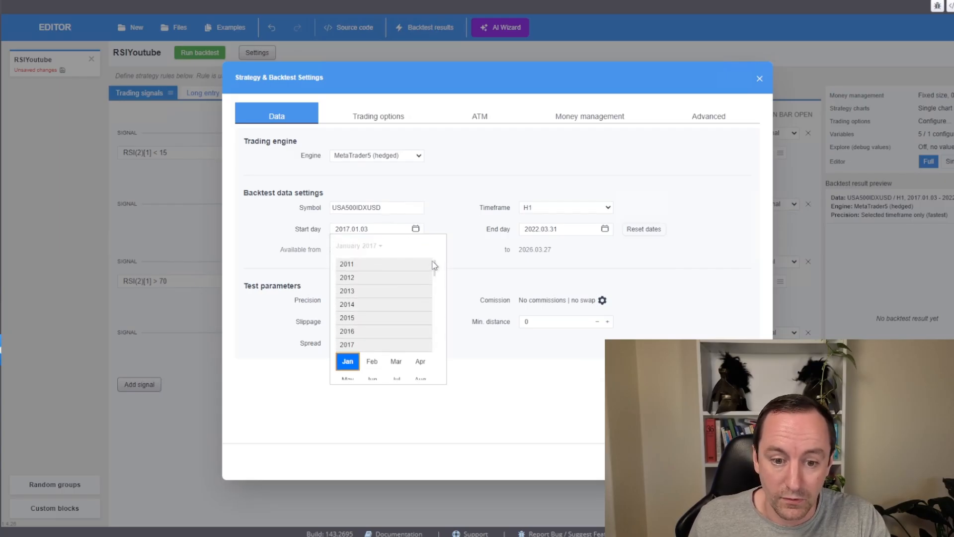
{"action": "left_click", "coordinate": [351, 268]}
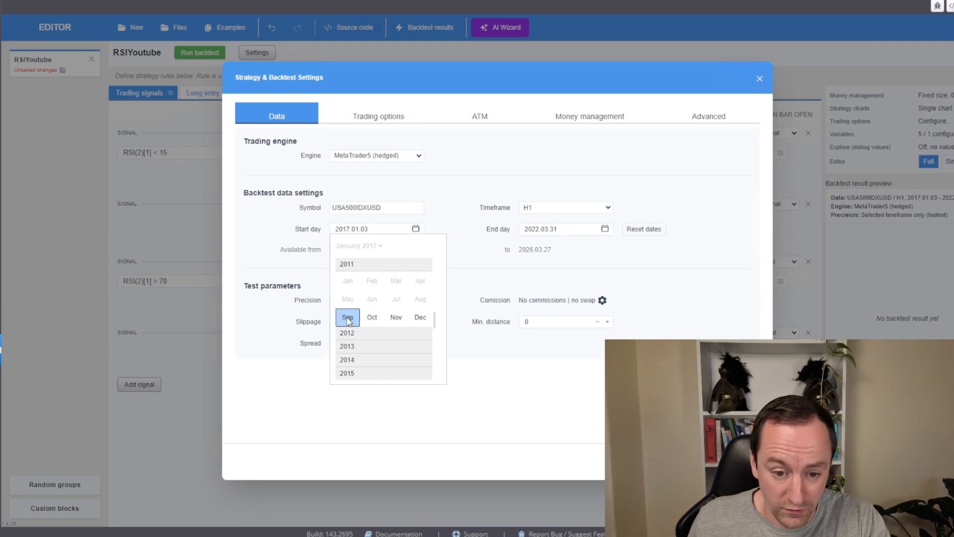
{"action": "left_click", "coordinate": [348, 322]}
{"action": "left_click", "coordinate": [359, 326]}
Step: Set the backtest end day to 2026.03.27
{"action": "left_click", "coordinate": [579, 233]}
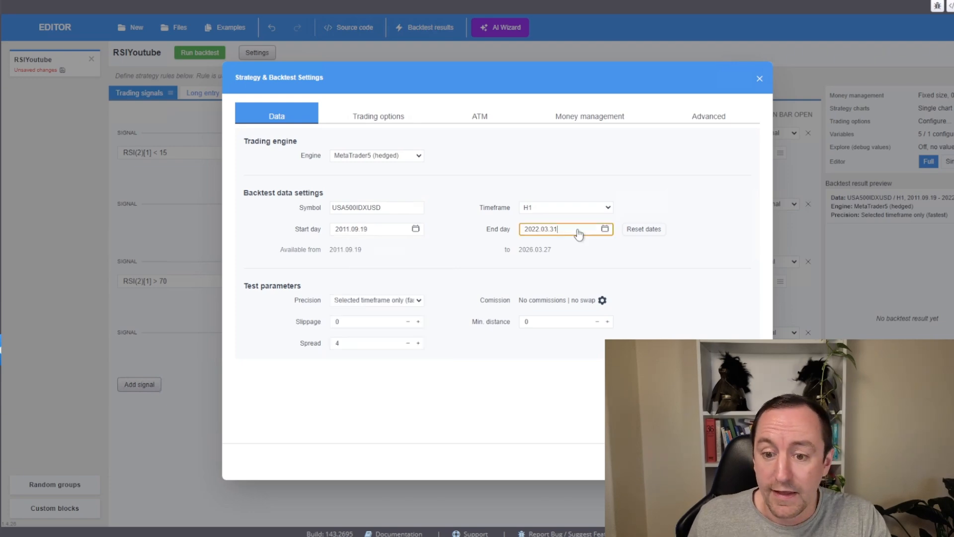
{"action": "left_click", "coordinate": [605, 228]}
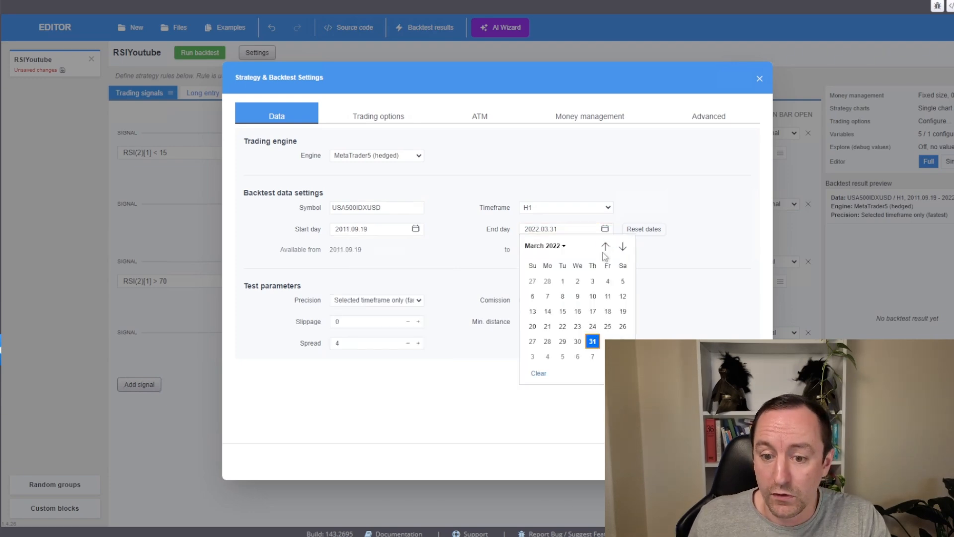
{"action": "left_click", "coordinate": [566, 248]}
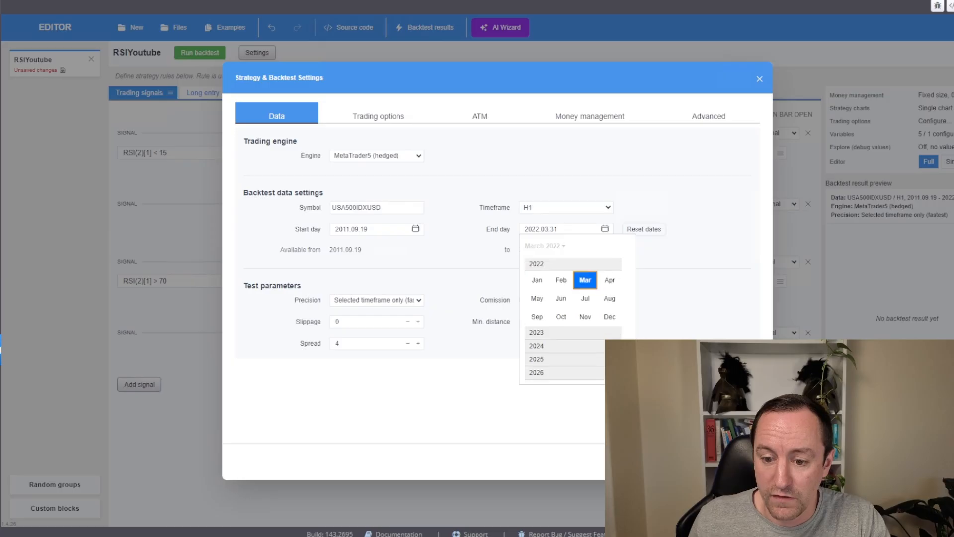
{"action": "left_click", "coordinate": [545, 373]}
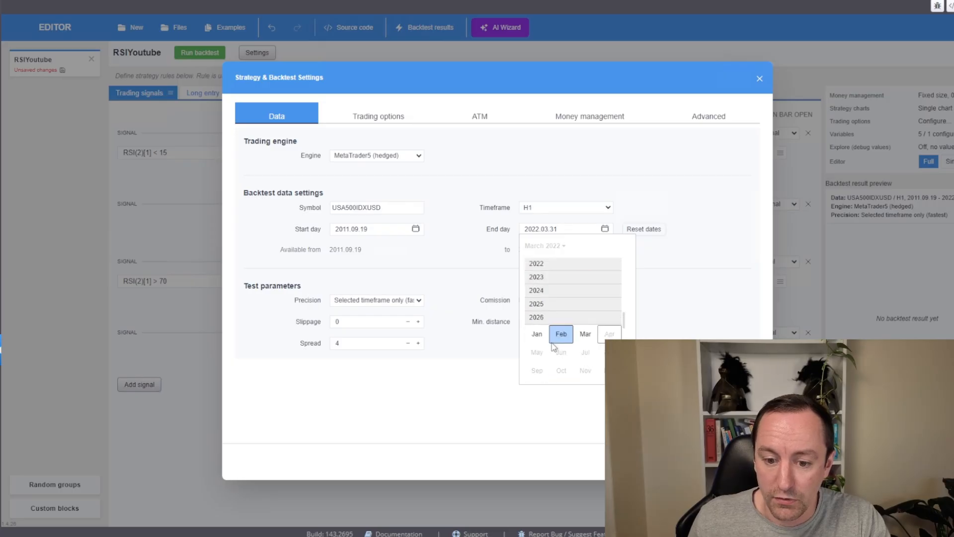
{"action": "left_click", "coordinate": [586, 332]}
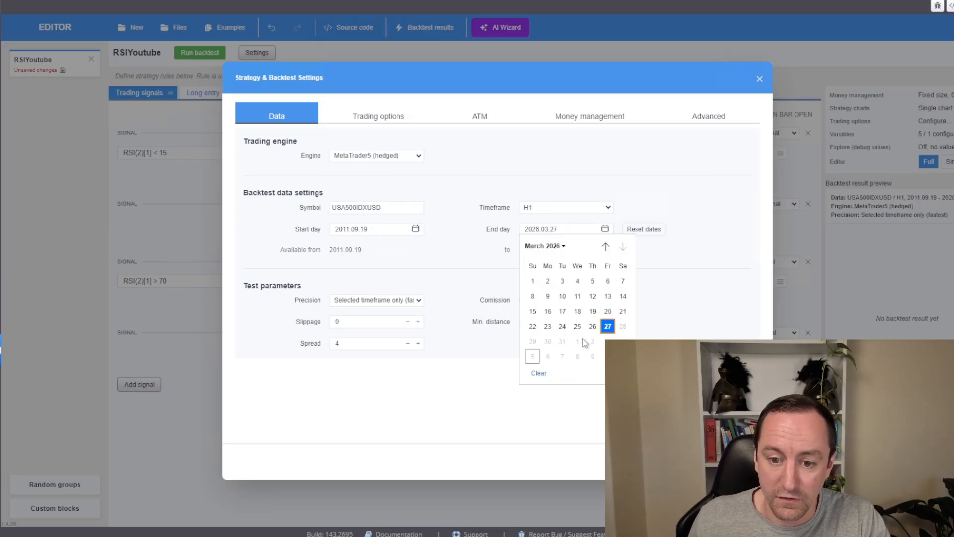
{"action": "left_click", "coordinate": [607, 327]}
Step: Set the backtest timeframe to D1 and close the strategy settings
{"action": "left_click", "coordinate": [547, 207]}
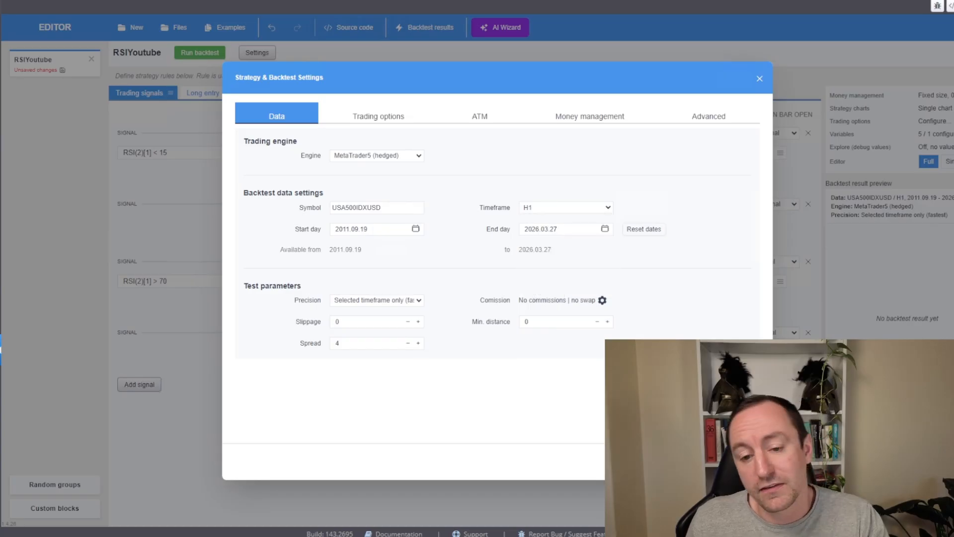
{"action": "left_click", "coordinate": [551, 226]}
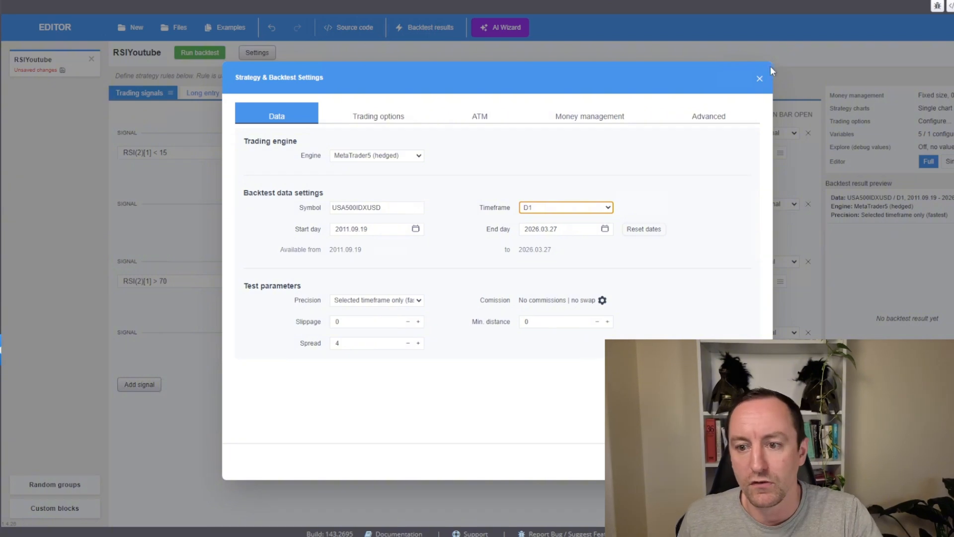
{"action": "left_click", "coordinate": [760, 81]}
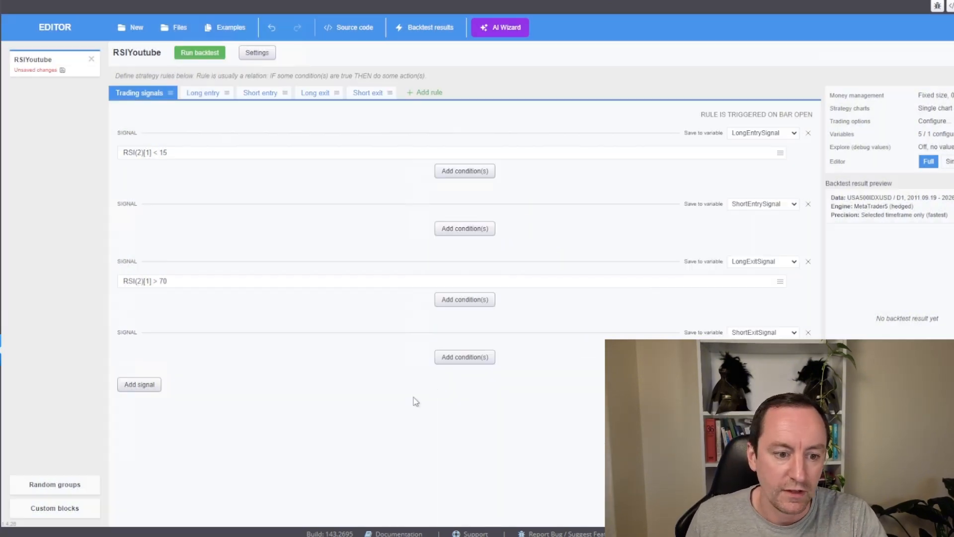
Step: Run the backtest, examine its detailed results and equity chart, and return to the strategy editor
{"action": "left_click", "coordinate": [197, 54]}
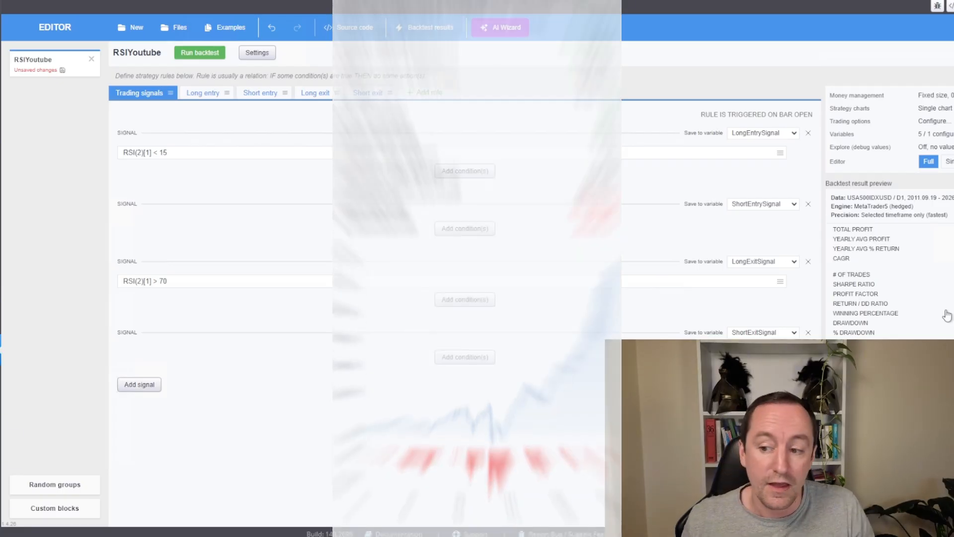
{"action": "left_click", "coordinate": [909, 298]}
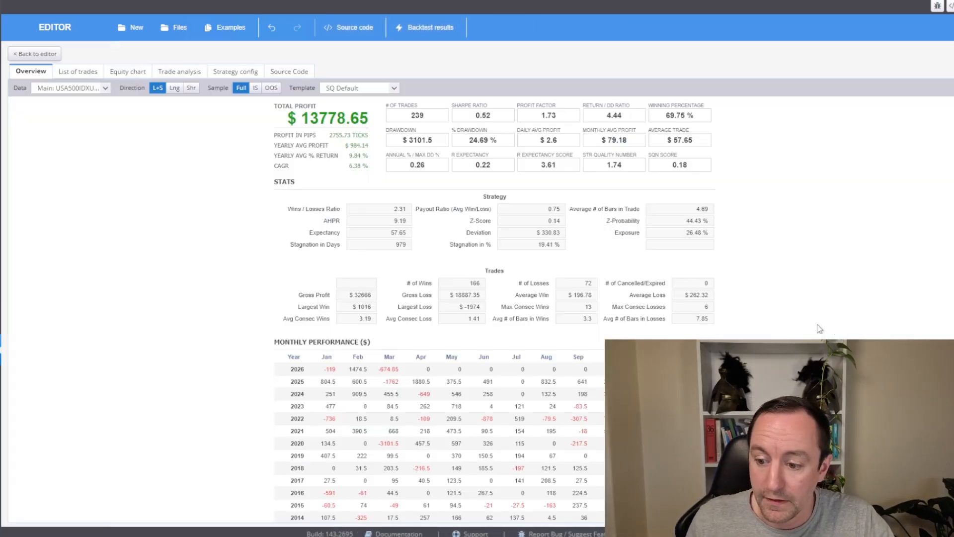
{"action": "left_click", "coordinate": [127, 71]}
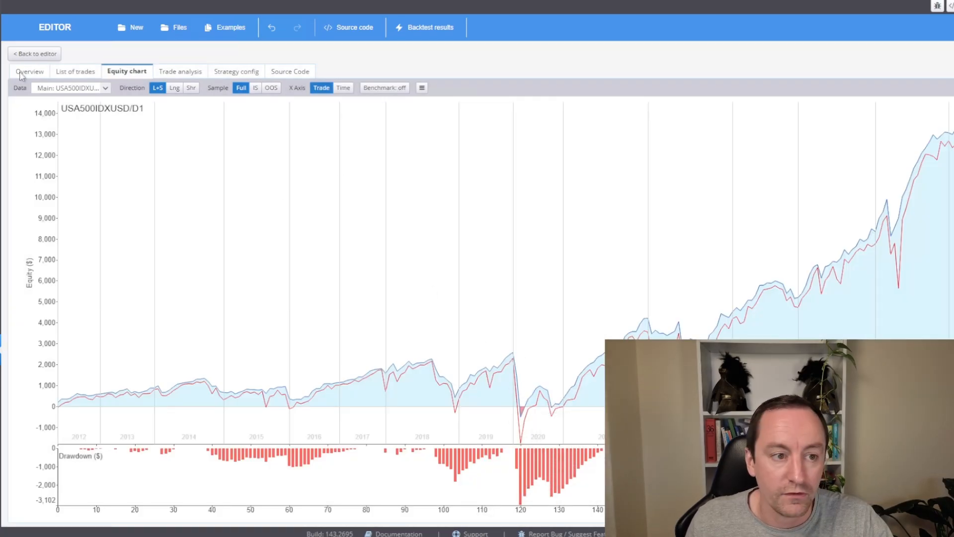
{"action": "left_click", "coordinate": [29, 54]}
Step: Enable Exit After Bars for the long entry order, set it to 3 bars, and rerun the backtest
{"action": "left_click", "coordinate": [213, 97]}
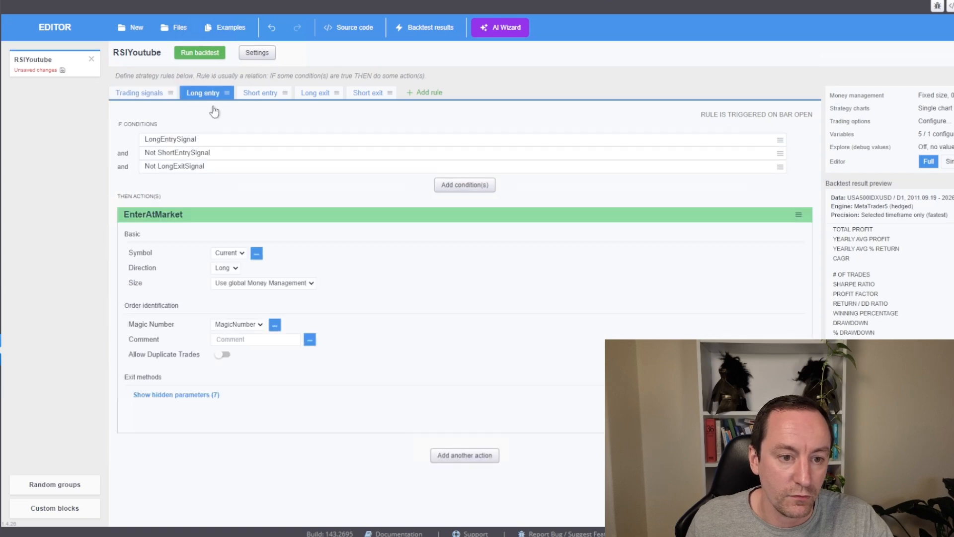
{"action": "left_click", "coordinate": [145, 394]}
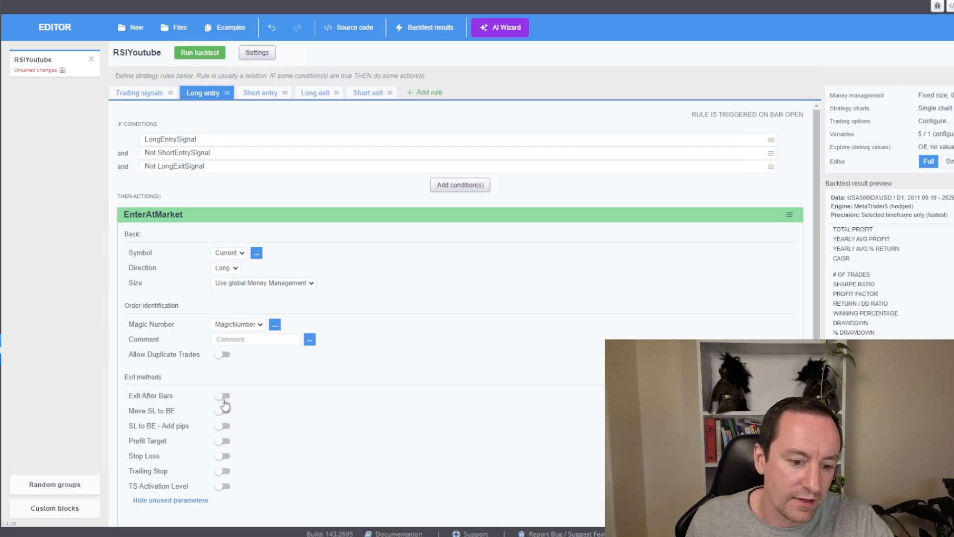
{"action": "left_click", "coordinate": [222, 396]}
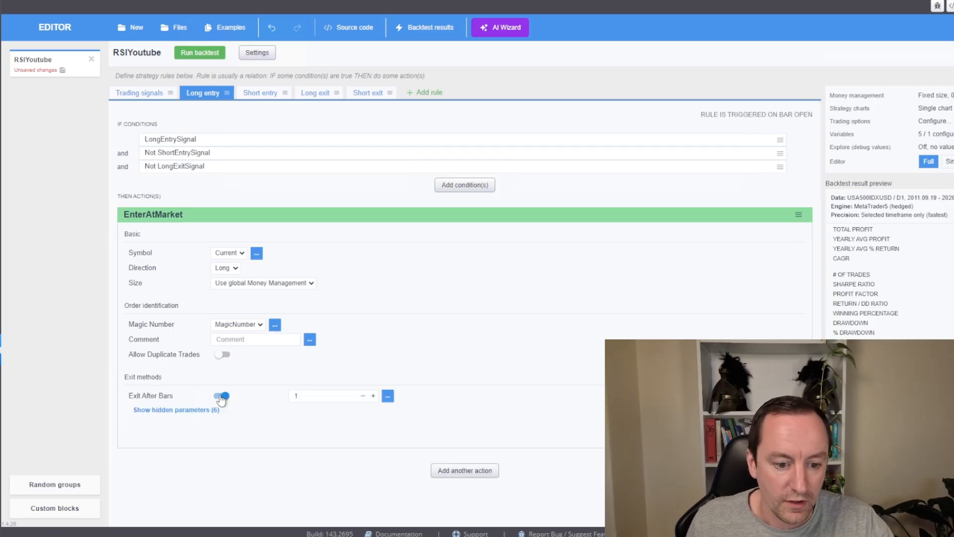
{"action": "left_click", "coordinate": [373, 396]}
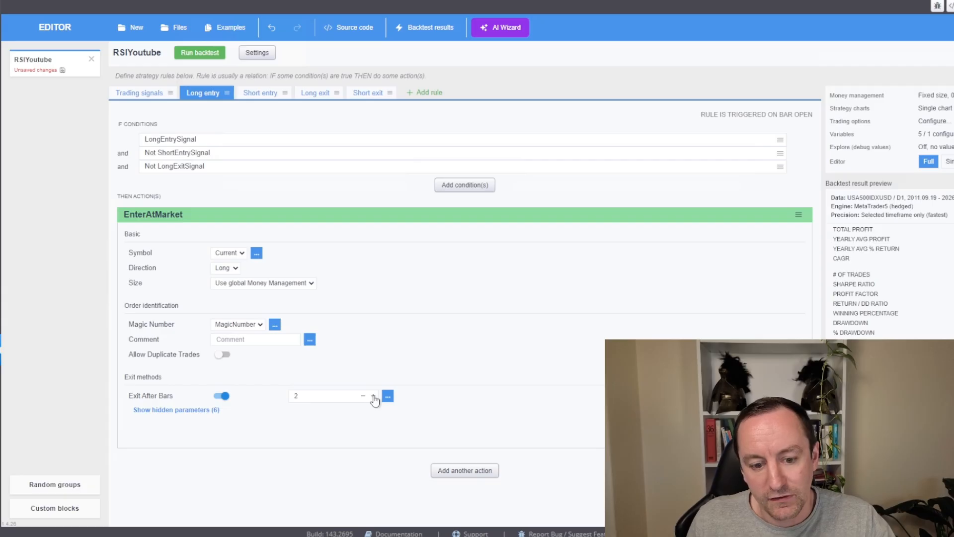
{"action": "left_click", "coordinate": [373, 397]}
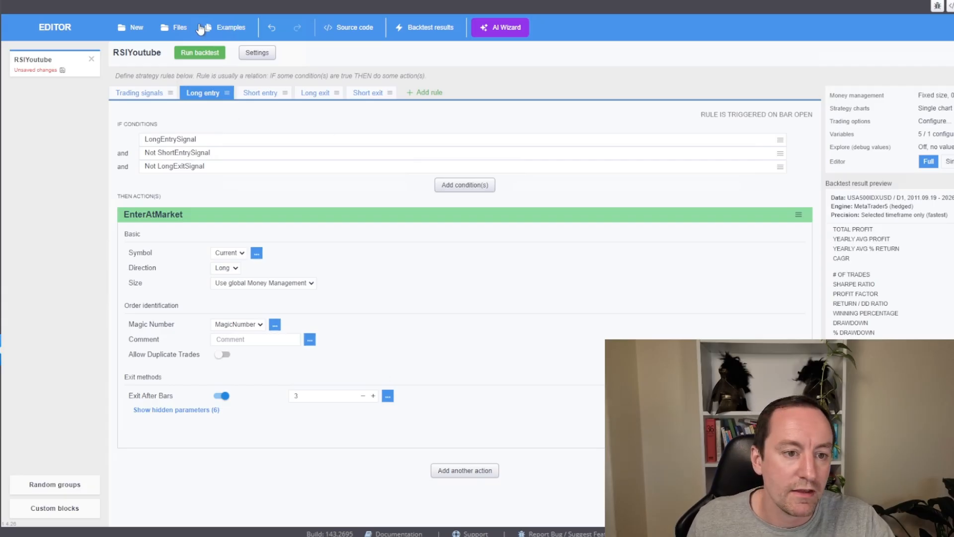
{"action": "left_click", "coordinate": [201, 56]}
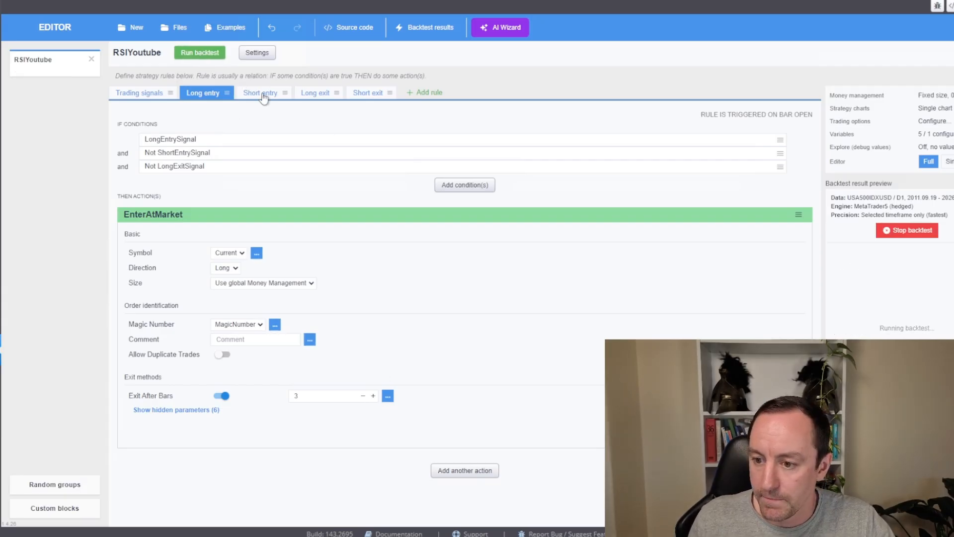
Step: Raise the long entry's Exit After Bars value to 11 and rerun the backtest
{"action": "left_click", "coordinate": [373, 396]}
{"action": "left_click", "coordinate": [373, 396]}
{"action": "left_click", "coordinate": [374, 396]}
{"action": "left_click", "coordinate": [374, 396]}
{"action": "left_click", "coordinate": [373, 396]}
{"action": "left_click", "coordinate": [373, 396]}
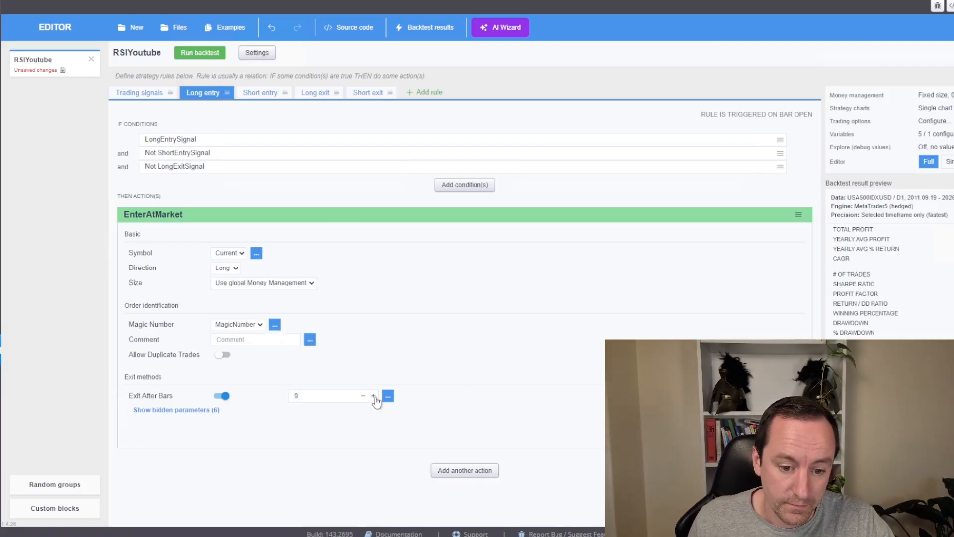
{"action": "left_click", "coordinate": [373, 396]}
{"action": "left_click", "coordinate": [374, 396]}
{"action": "left_click", "coordinate": [198, 55]}
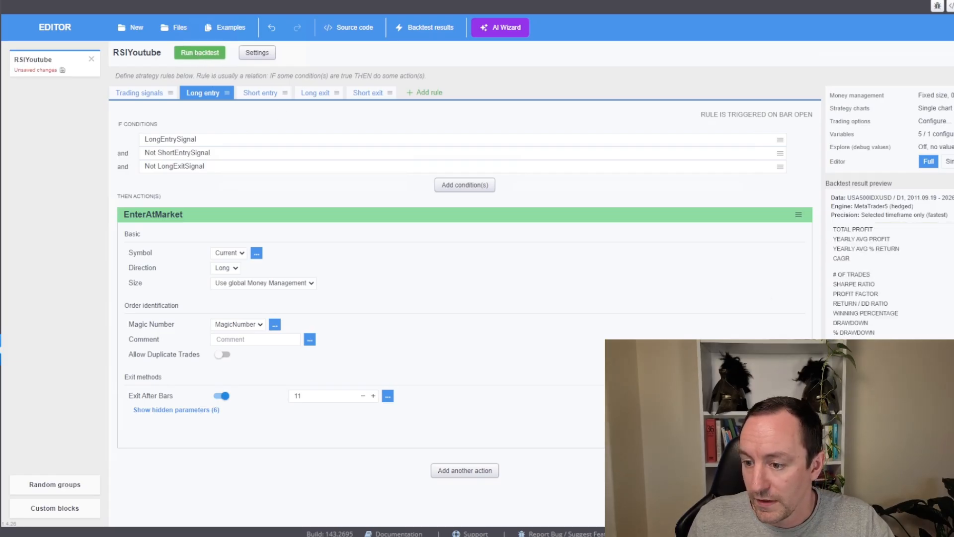
Step: Set the long entry's Exit After Bars value to 15, rerun the backtest and examine its equity chart
{"action": "left_click", "coordinate": [374, 396]}
{"action": "left_click", "coordinate": [373, 396]}
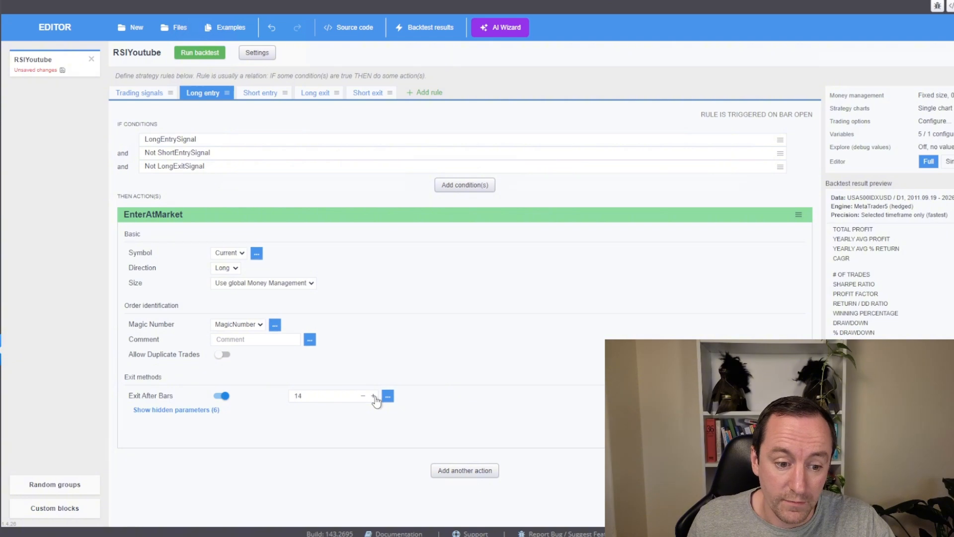
{"action": "left_click", "coordinate": [373, 397]}
{"action": "left_click", "coordinate": [373, 396]}
{"action": "left_click", "coordinate": [195, 54]}
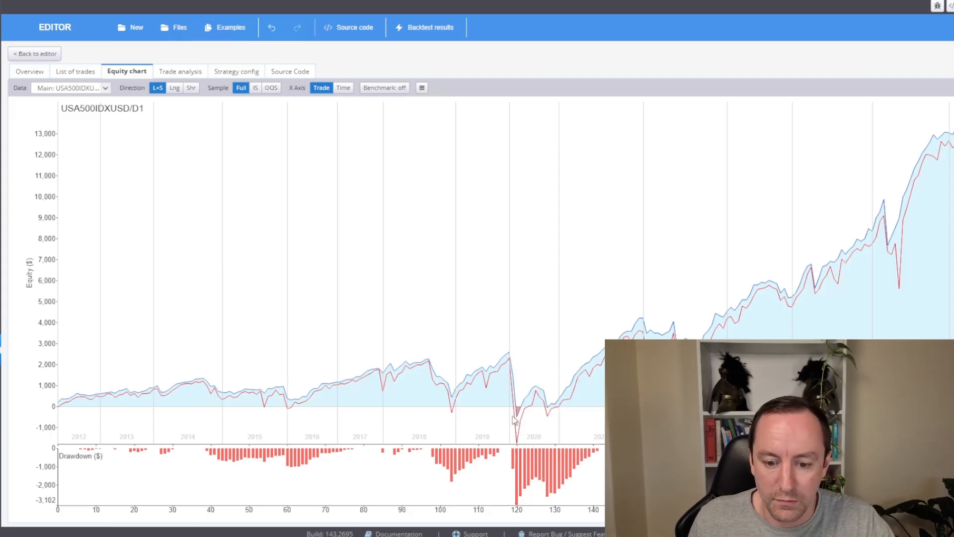
{"action": "left_click", "coordinate": [57, 54]}
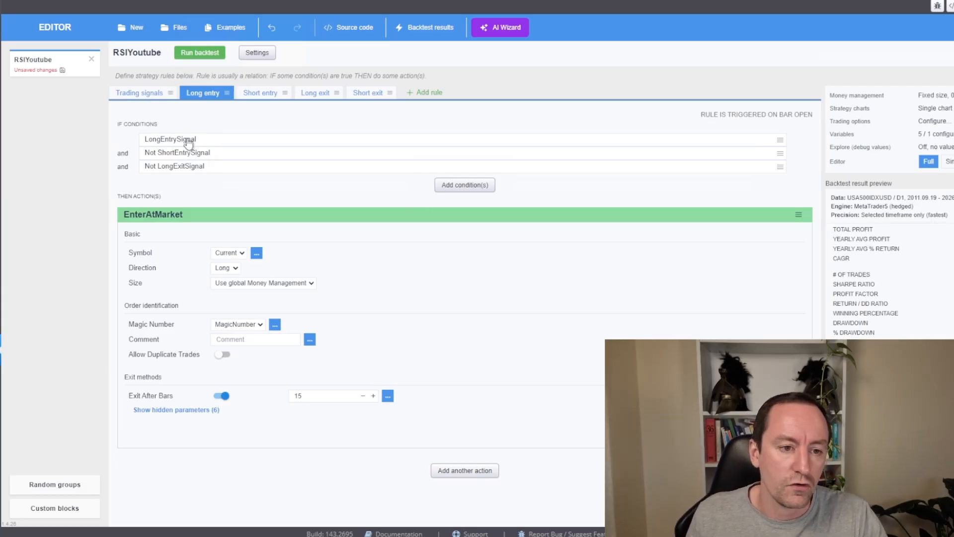
Step: Show the trading signals of strategy RSIYT(2) in the full editor and turn on strategy template mode
{"action": "left_click", "coordinate": [139, 93]}
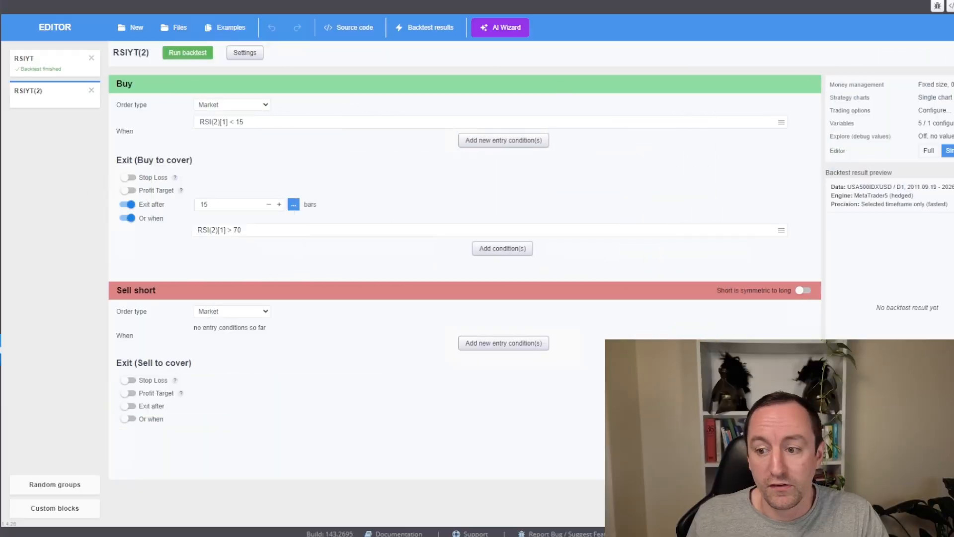
{"action": "left_click", "coordinate": [926, 152]}
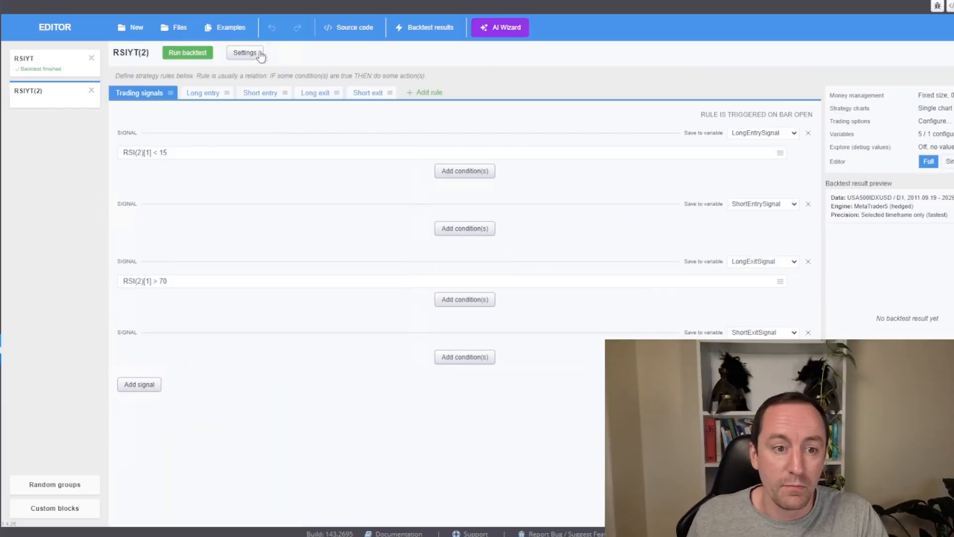
{"action": "left_click", "coordinate": [248, 52]}
{"action": "left_click", "coordinate": [718, 119]}
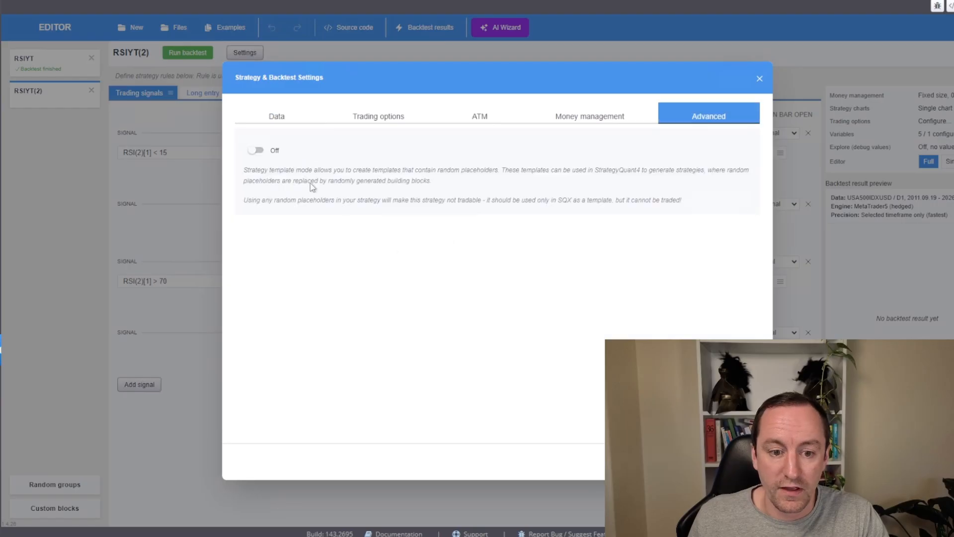
{"action": "left_click", "coordinate": [256, 151]}
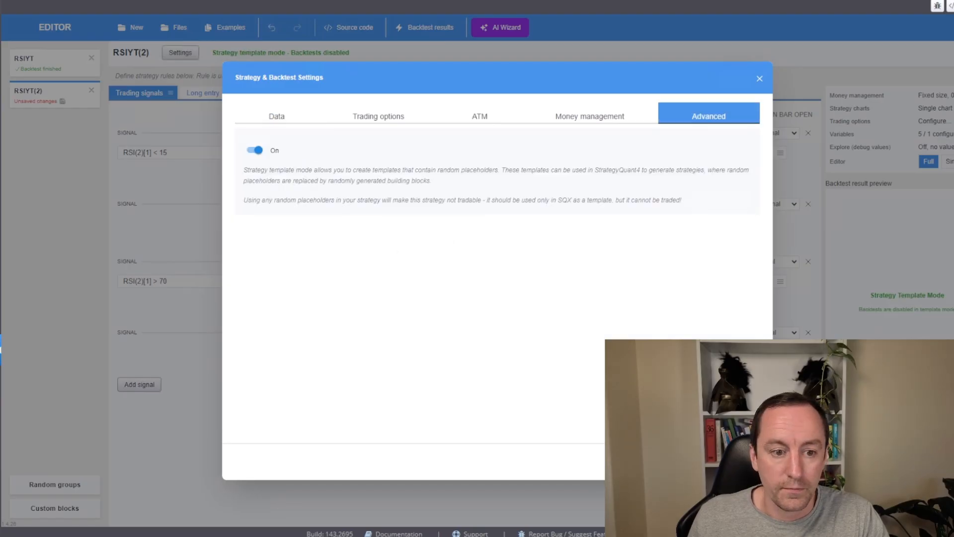
{"action": "left_click", "coordinate": [741, 462]}
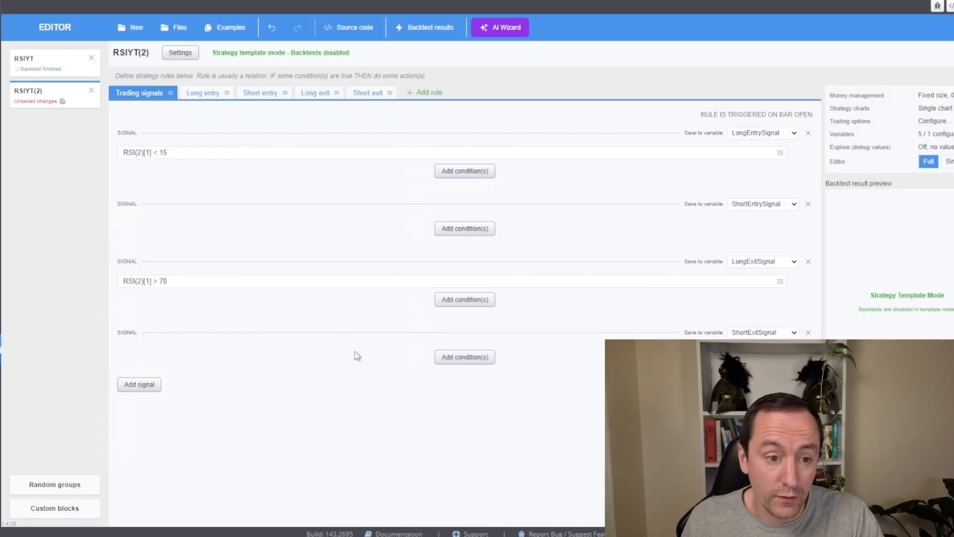
Step: Make the long entry RSI threshold a randomly generated number with the range 5:40:5
{"action": "left_click", "coordinate": [162, 154]}
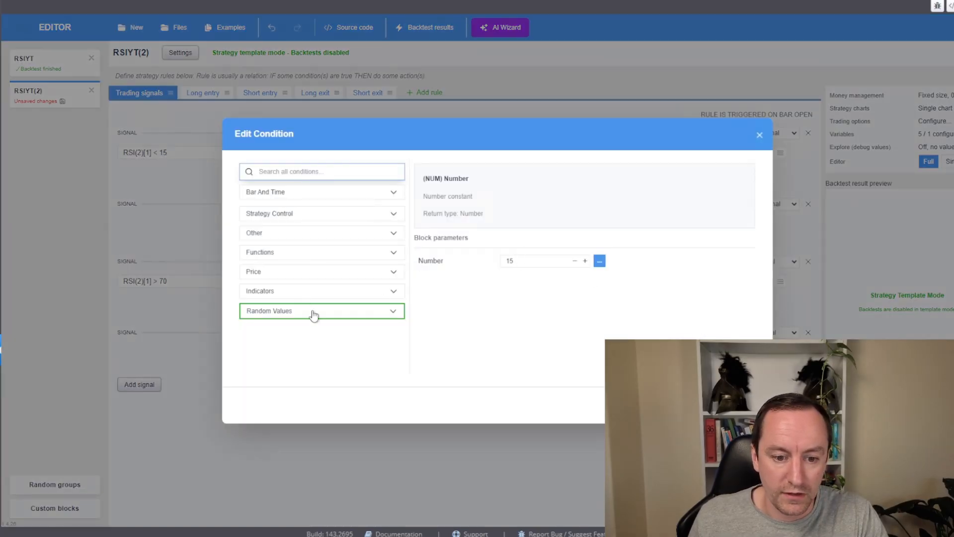
{"action": "left_click", "coordinate": [314, 312]}
{"action": "left_click", "coordinate": [600, 260]}
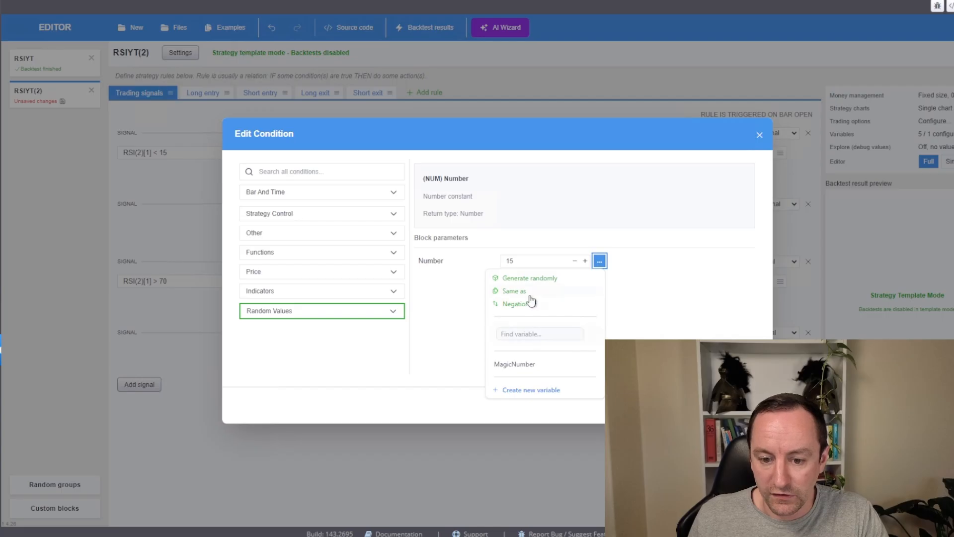
{"action": "left_click", "coordinate": [527, 278]}
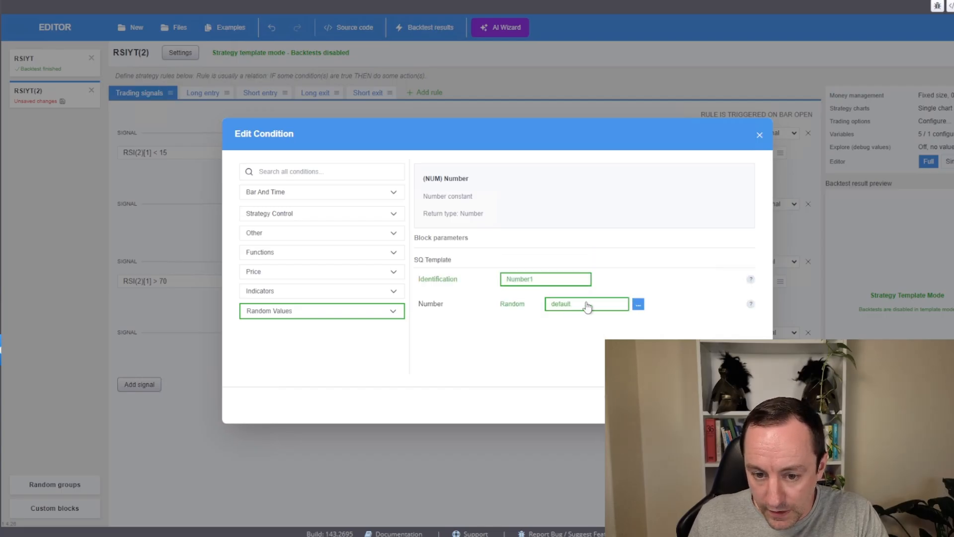
{"action": "left_click_drag", "start_coordinate": [588, 307], "coordinate": [531, 303]}
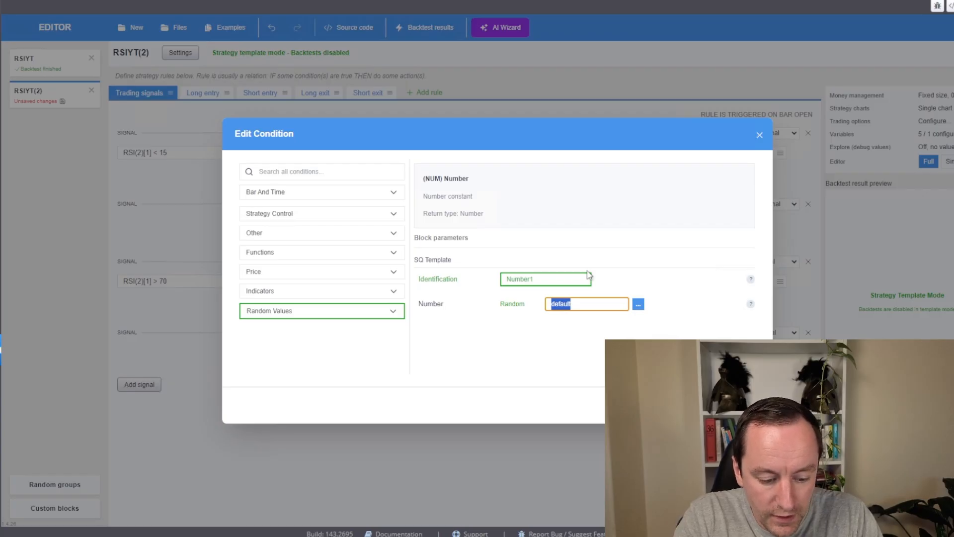
{"action": "type", "text": "5:40"}
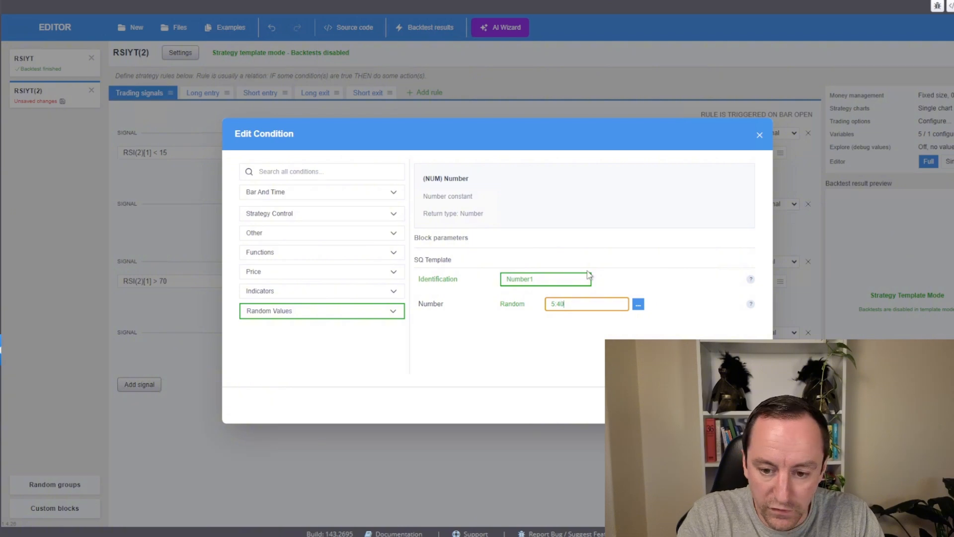
{"action": "type", "text": ":5"}
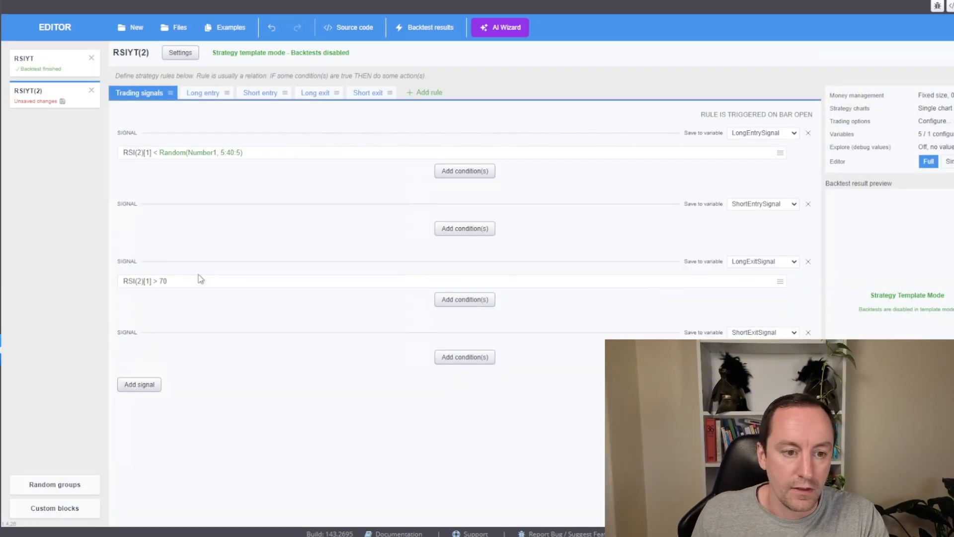
Step: Make the long exit RSI threshold a randomly generated number with the range 40:95:5
{"action": "left_click", "coordinate": [163, 281]}
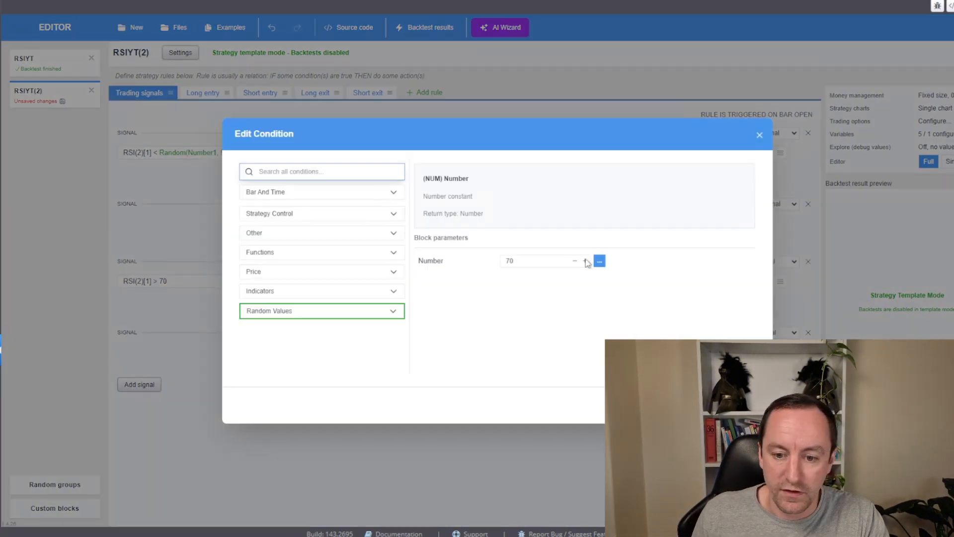
{"action": "left_click", "coordinate": [600, 262]}
{"action": "left_click", "coordinate": [544, 279]}
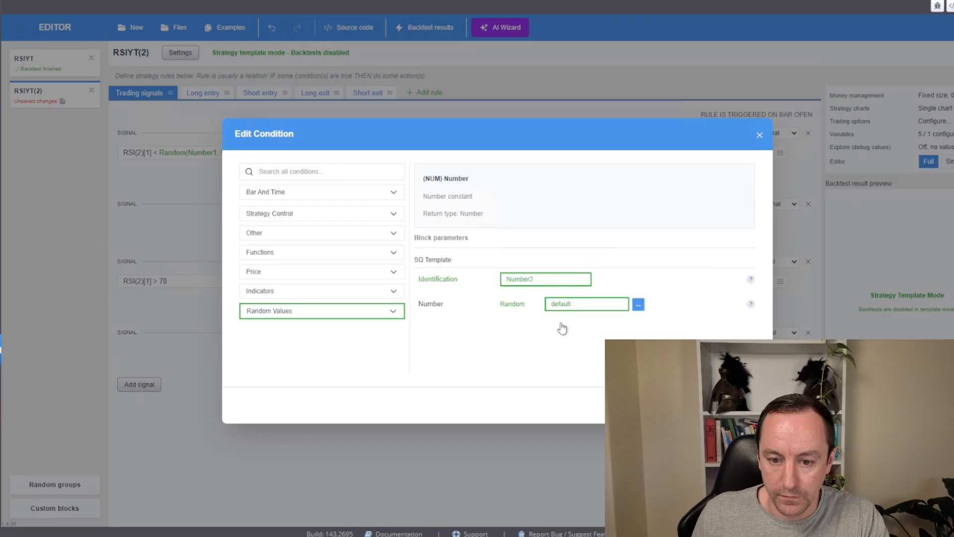
{"action": "double_click", "coordinate": [580, 309]}
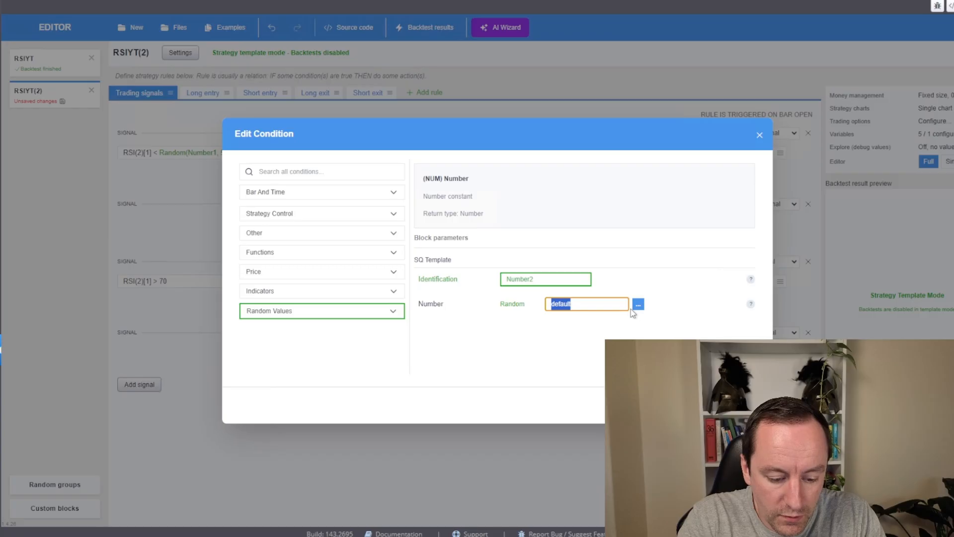
{"action": "type", "text": "40:9"}
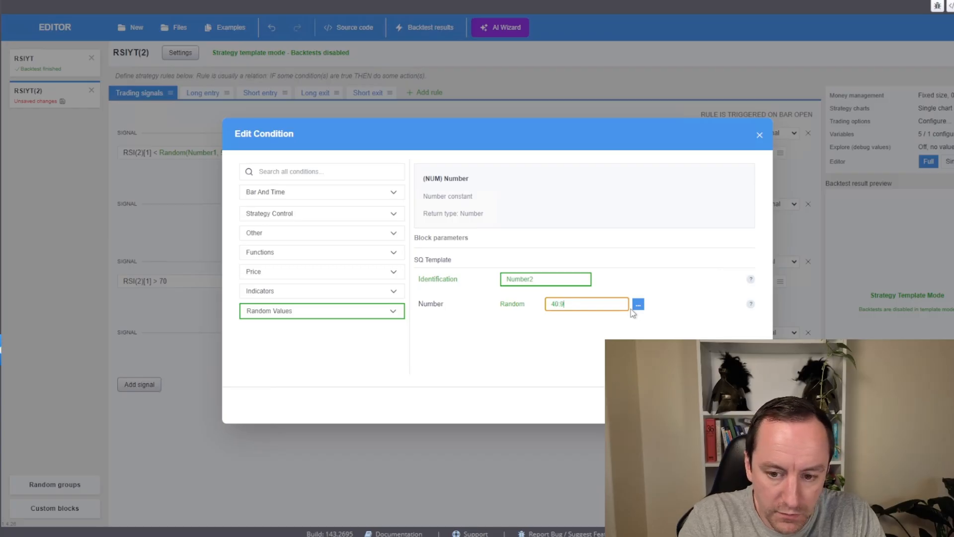
{"action": "type", "text": "5:5"}
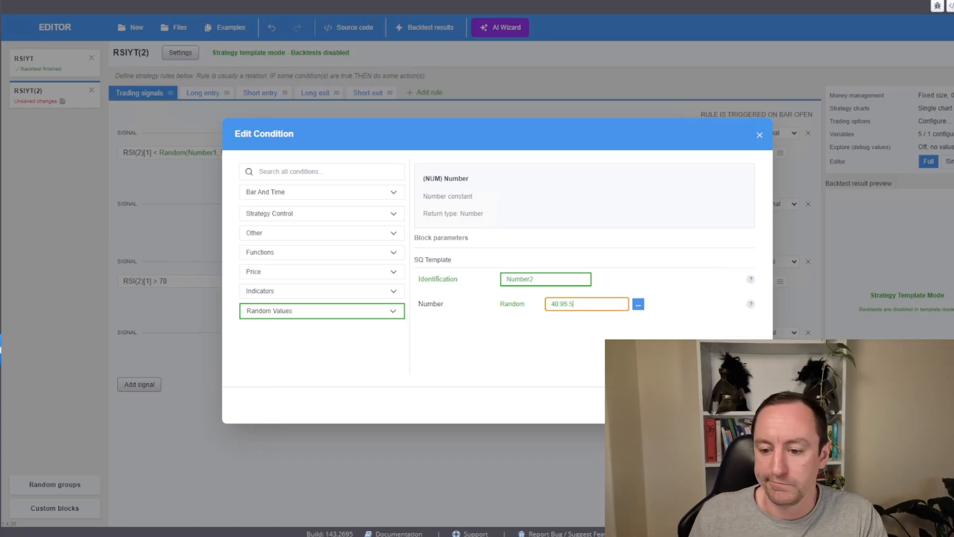
{"action": "key", "text": "Return"}
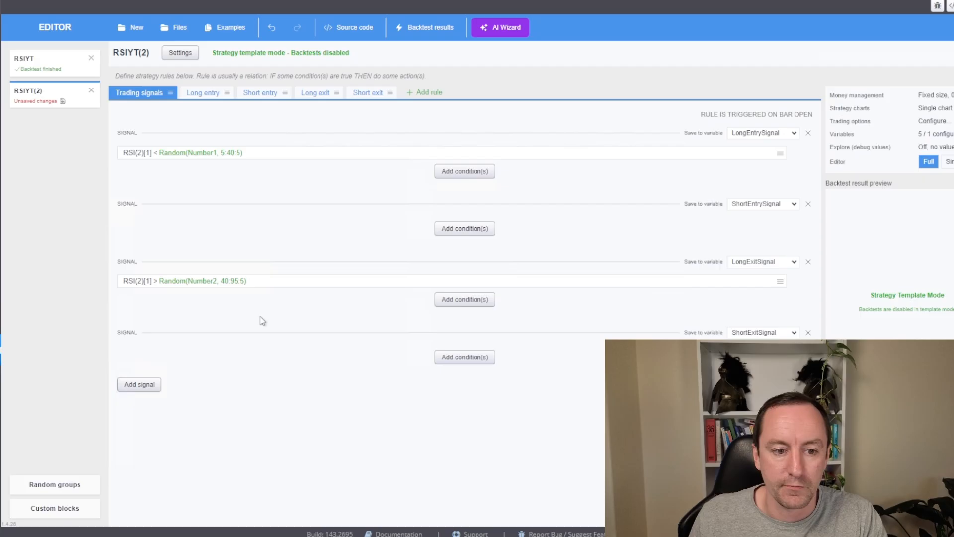
Step: Make the long entry's Exit After Bars value randomly generated with the range 5:40:1, and return to the trading signals
{"action": "left_click", "coordinate": [203, 93]}
{"action": "left_click", "coordinate": [387, 396]}
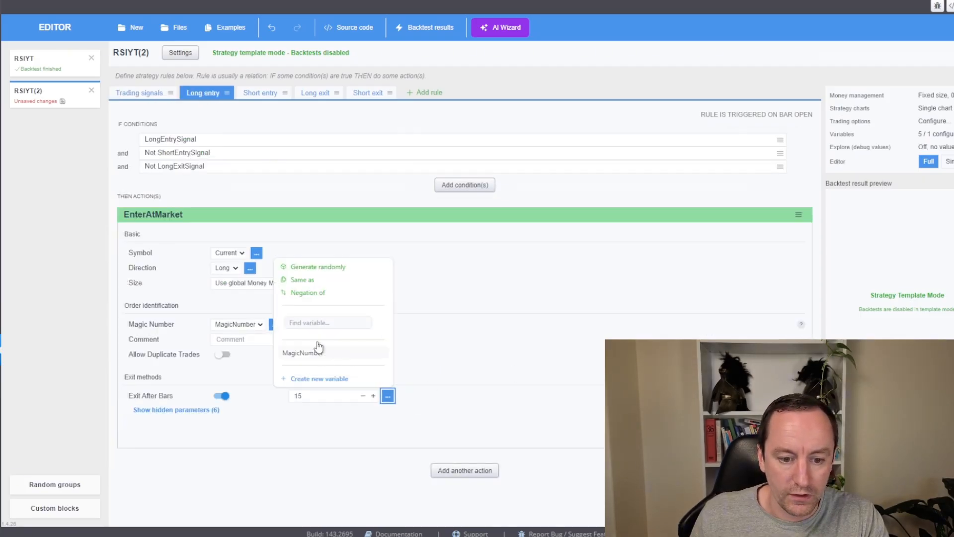
{"action": "left_click", "coordinate": [309, 267]}
{"action": "left_click", "coordinate": [283, 439]}
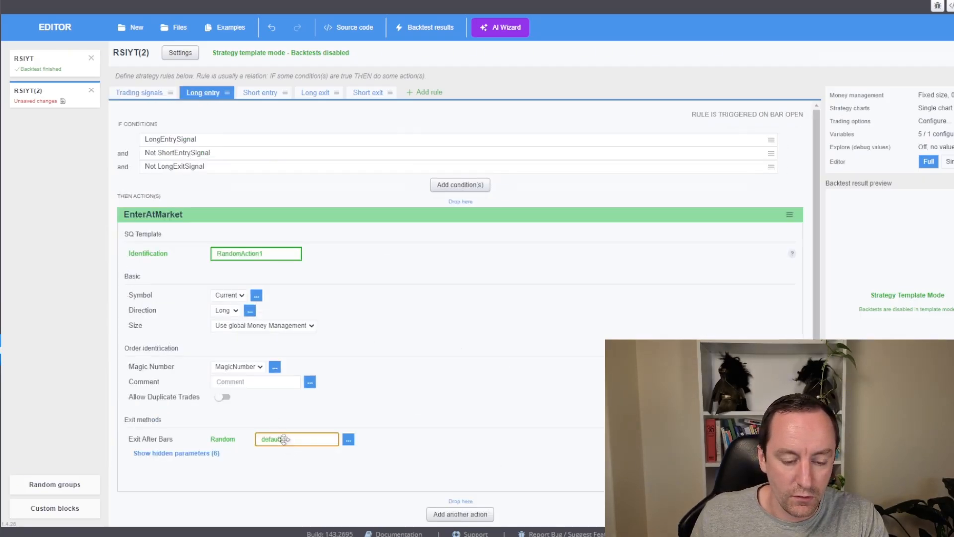
{"action": "left_click_drag", "start_coordinate": [288, 439], "coordinate": [266, 440]}
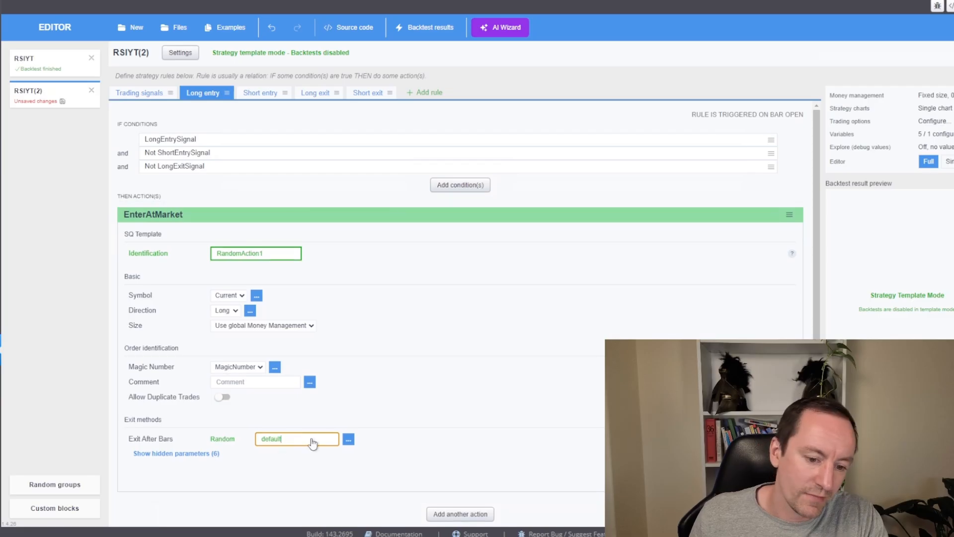
{"action": "key", "text": "BackSpace"}
{"action": "key", "text": "BackSpace"}
{"action": "key", "text": "BackSpace"}
{"action": "key", "text": "BackSpace"}
{"action": "key", "text": "BackSpace"}
{"action": "key", "text": "BackSpace"}
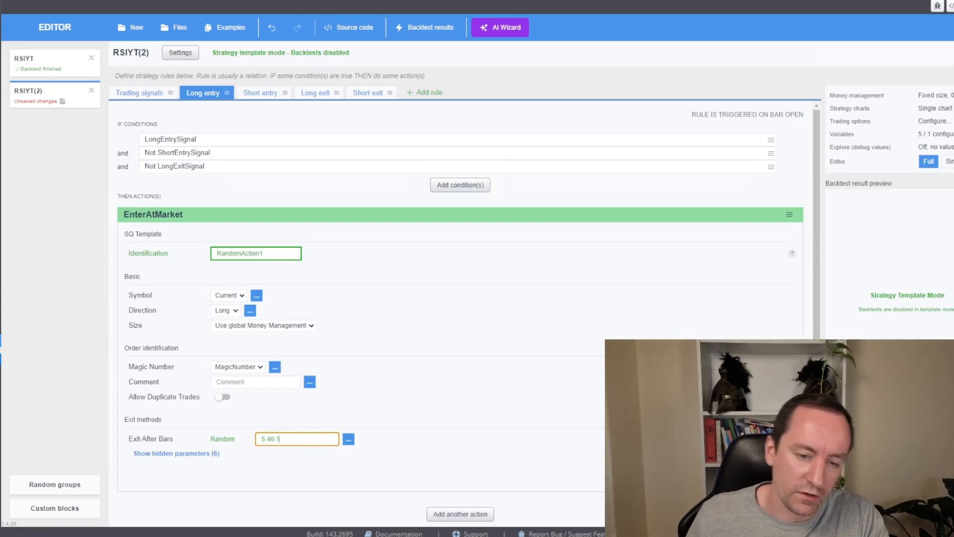
{"action": "left_click", "coordinate": [137, 93]}
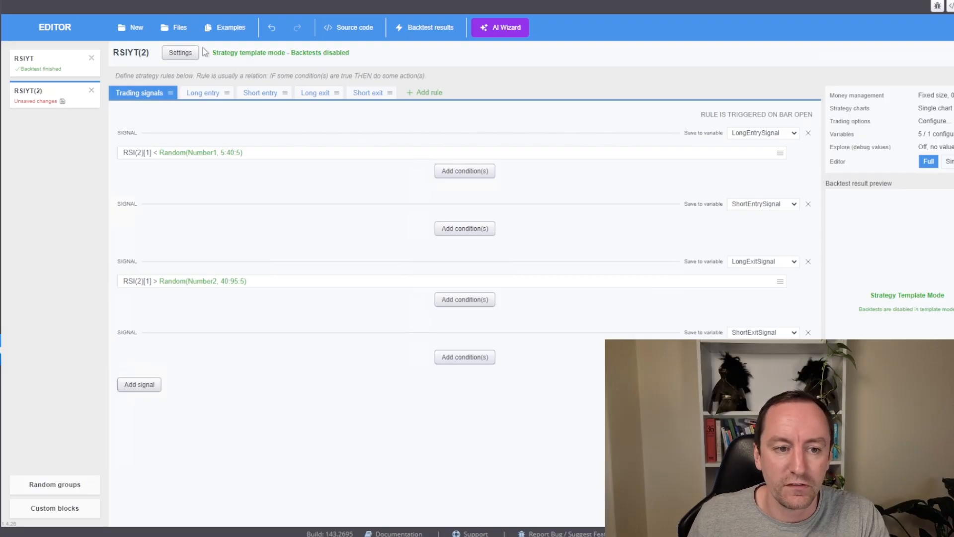
{"action": "left_click", "coordinate": [181, 53]}
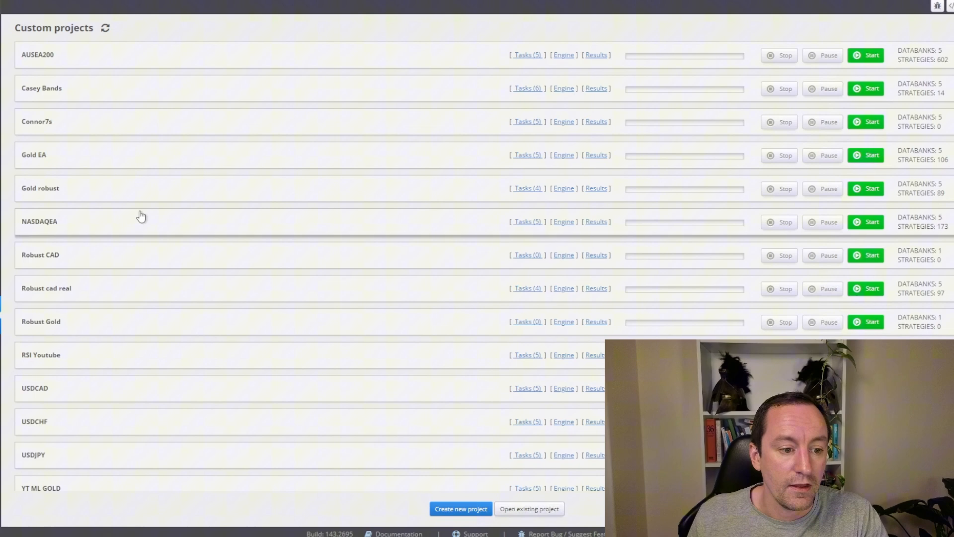
Step: Open the RSI Youtube custom project and load RSIYT(2)template.sqx from the Desktop as the build task's strategy template
{"action": "scroll", "coordinate": [162, 307], "scroll_direction": "down", "scroll_amount": 1}
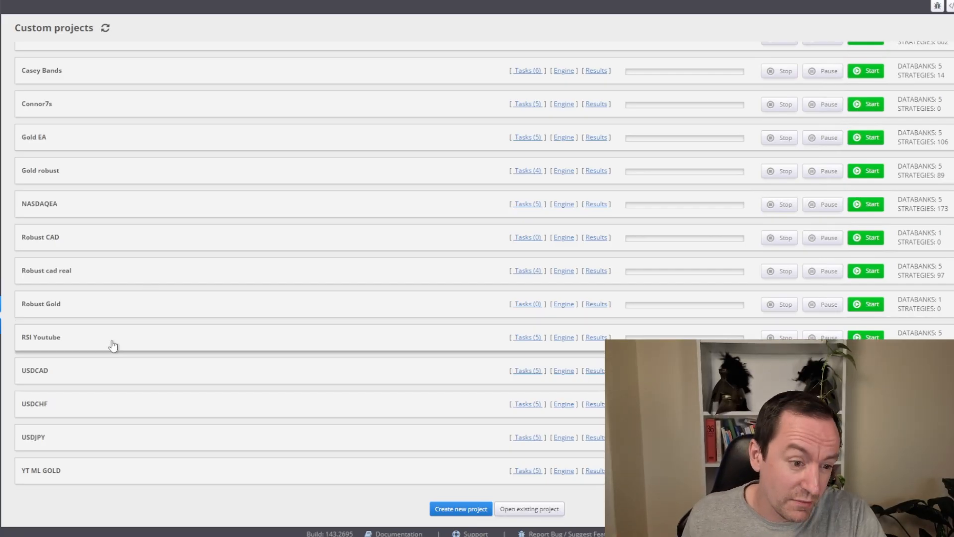
{"action": "left_click", "coordinate": [409, 341]}
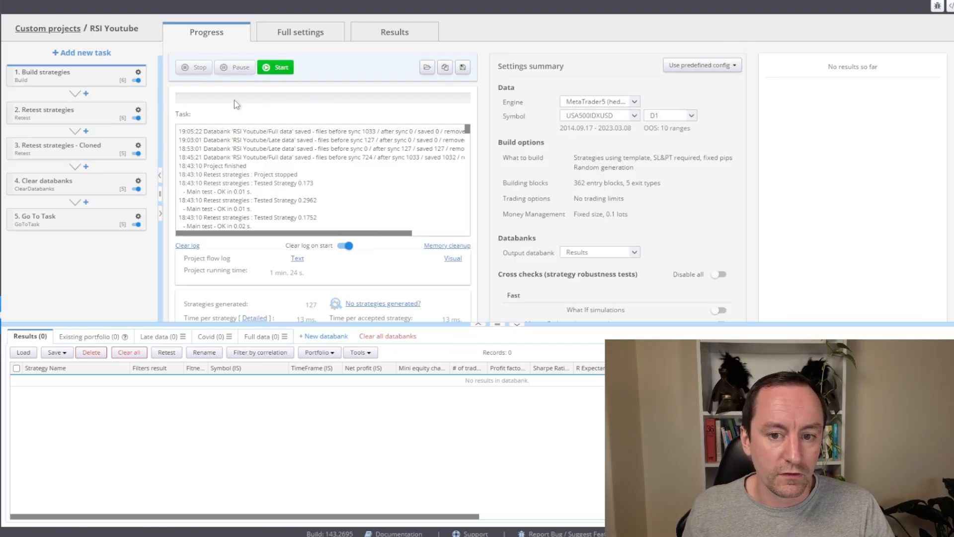
{"action": "left_click", "coordinate": [291, 35]}
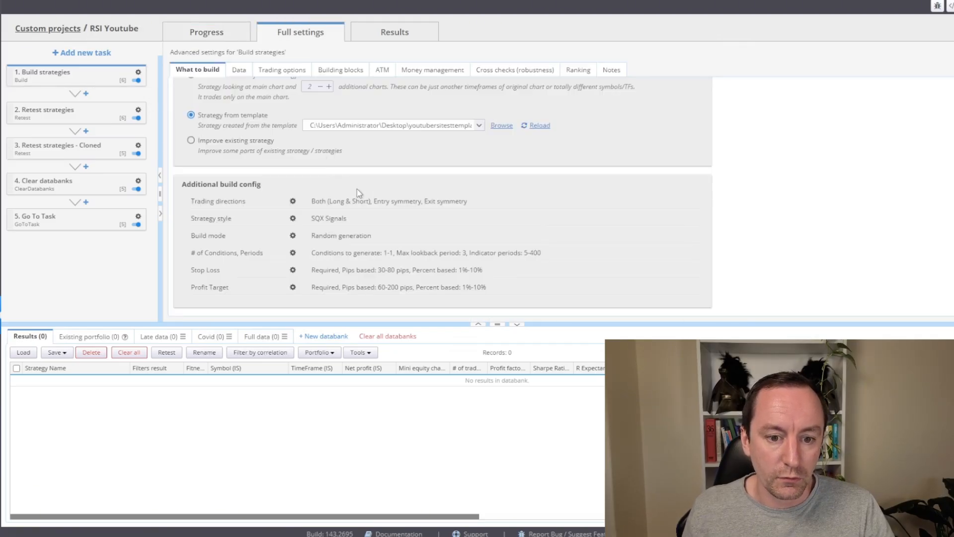
{"action": "left_click", "coordinate": [499, 126]}
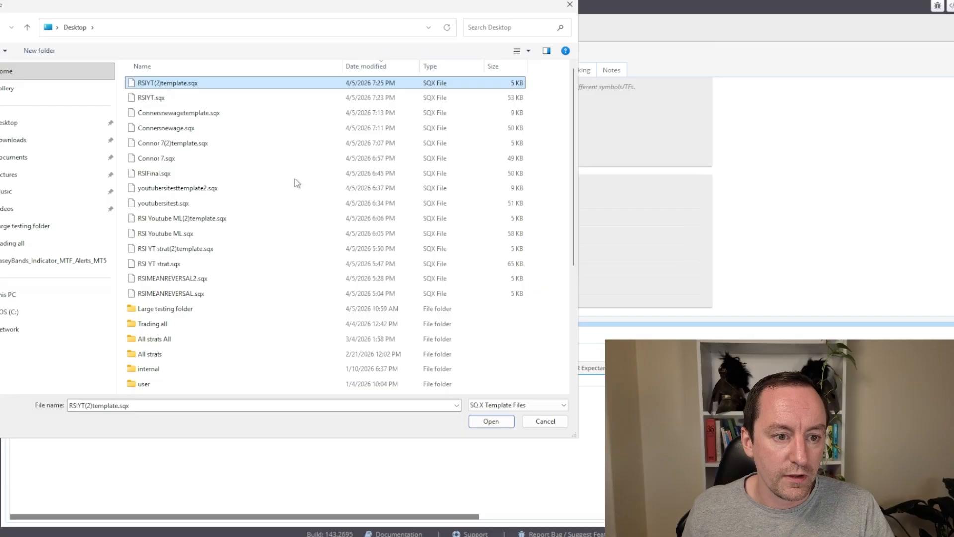
{"action": "left_click", "coordinate": [491, 421]}
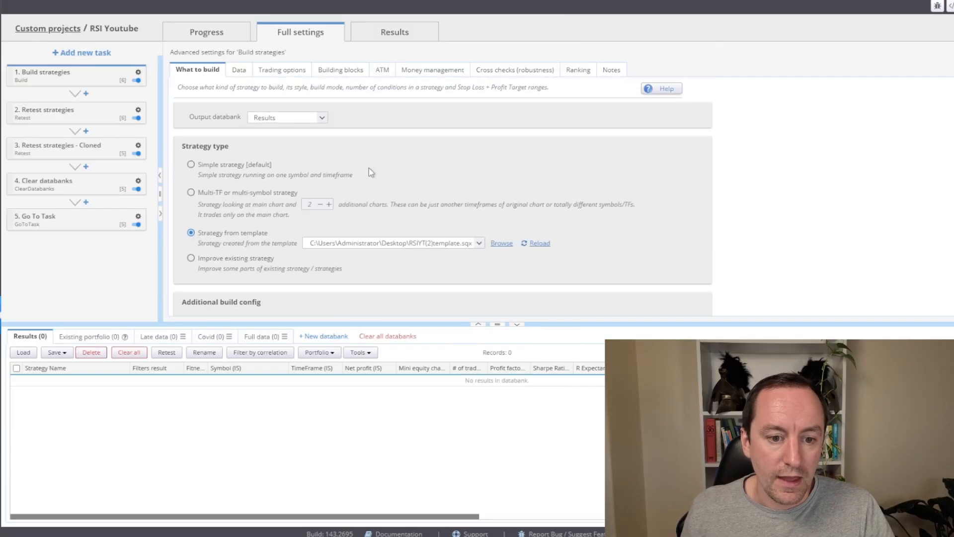
Step: Examine the build task's backtest data settings, test parameters and out-of-sample ranges
{"action": "left_click", "coordinate": [239, 70]}
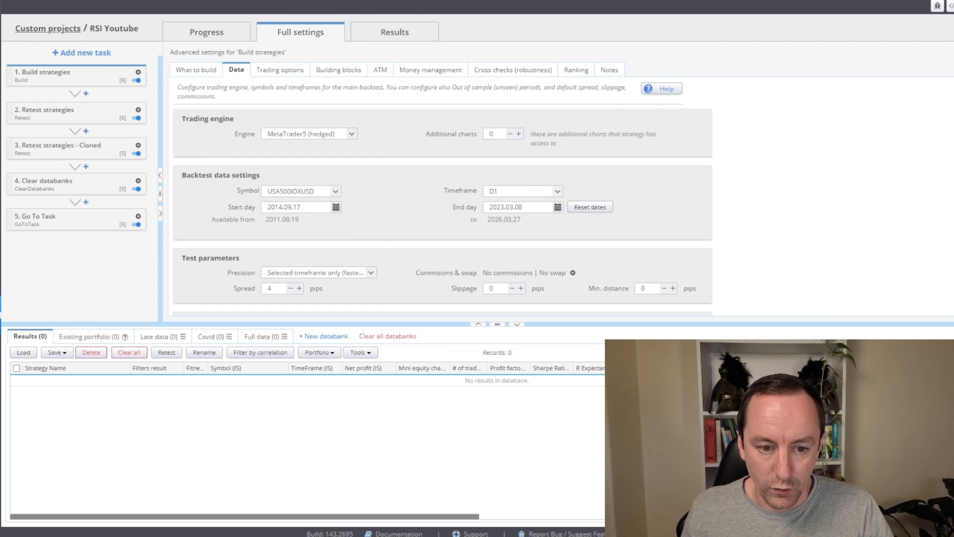
{"action": "scroll", "coordinate": [312, 227], "scroll_direction": "down", "scroll_amount": 3}
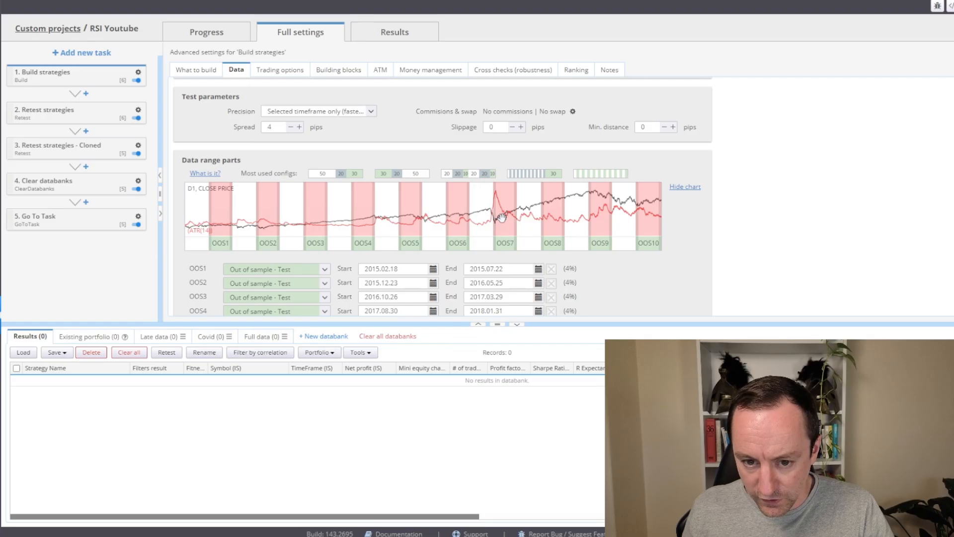
{"action": "left_click_drag", "start_coordinate": [502, 218], "coordinate": [498, 218]}
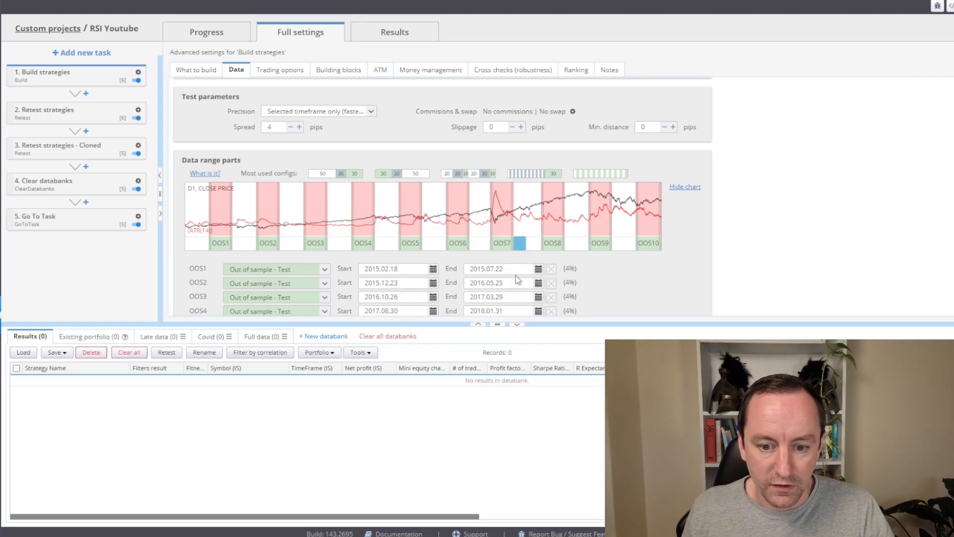
{"action": "scroll", "coordinate": [515, 275], "scroll_direction": "down", "scroll_amount": 3}
{"action": "scroll", "coordinate": [582, 199], "scroll_direction": "up", "scroll_amount": 5}
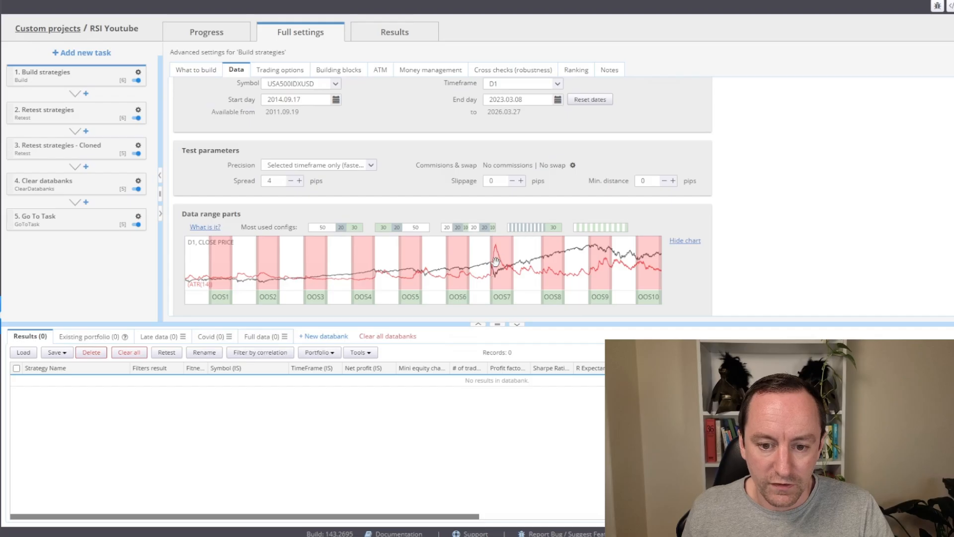
{"action": "scroll", "coordinate": [605, 204], "scroll_direction": "up", "scroll_amount": 3}
Step: Enable the build task's Profit factor (OOS) ranking filter and set its minimum to 1.15
{"action": "left_click", "coordinate": [573, 74]}
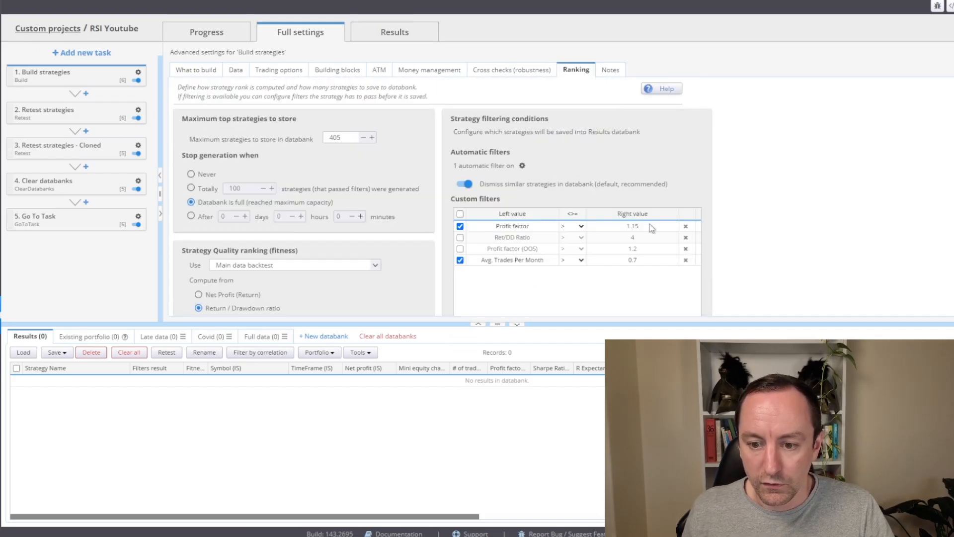
{"action": "left_click", "coordinate": [638, 250]}
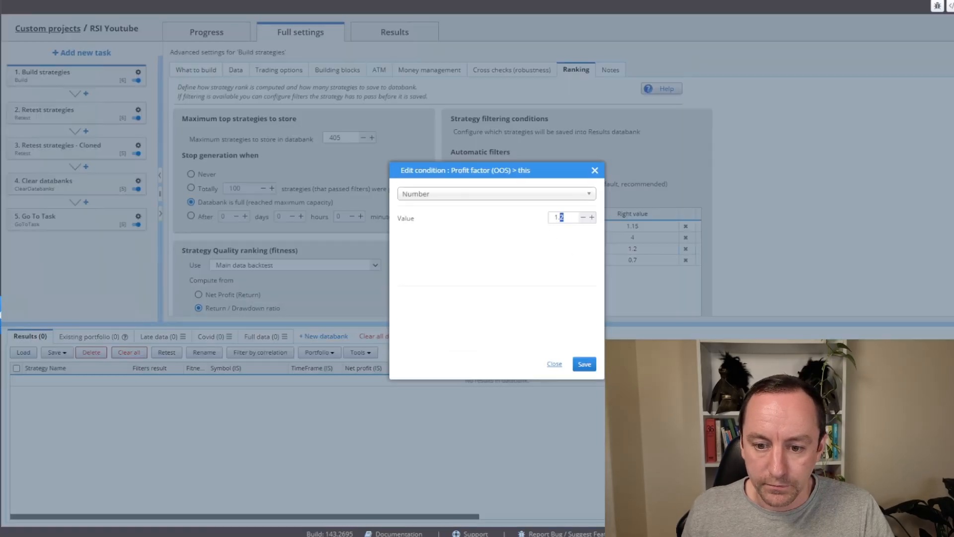
{"action": "type", "text": "1"}
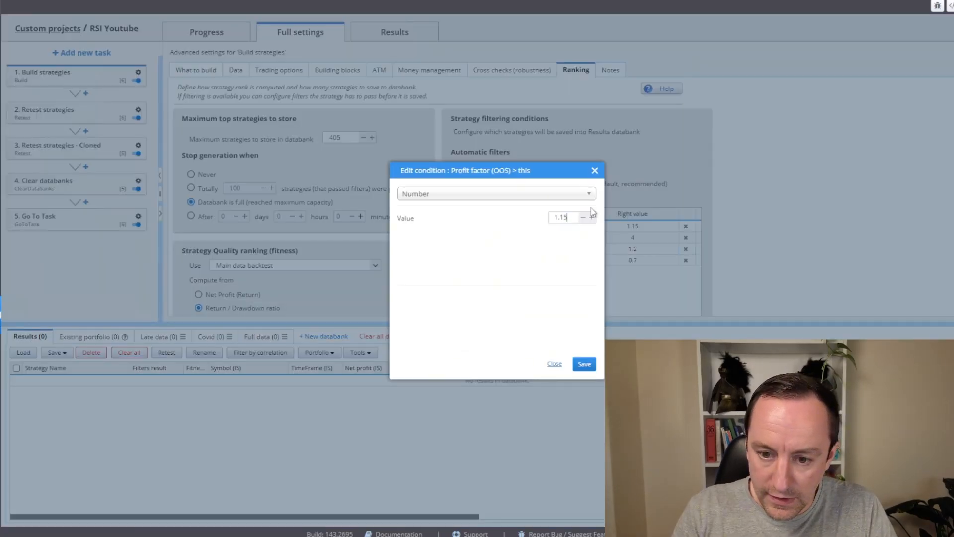
{"action": "type", "text": "5"}
{"action": "left_click", "coordinate": [584, 364]}
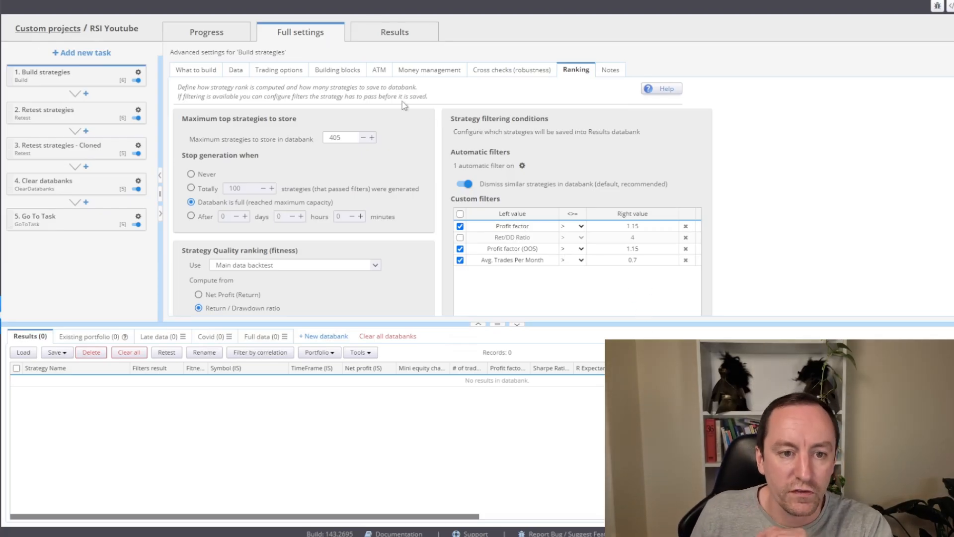
Step: Set the number of additional charts to 0 in the data settings of the Retest strategies task
{"action": "left_click", "coordinate": [236, 35]}
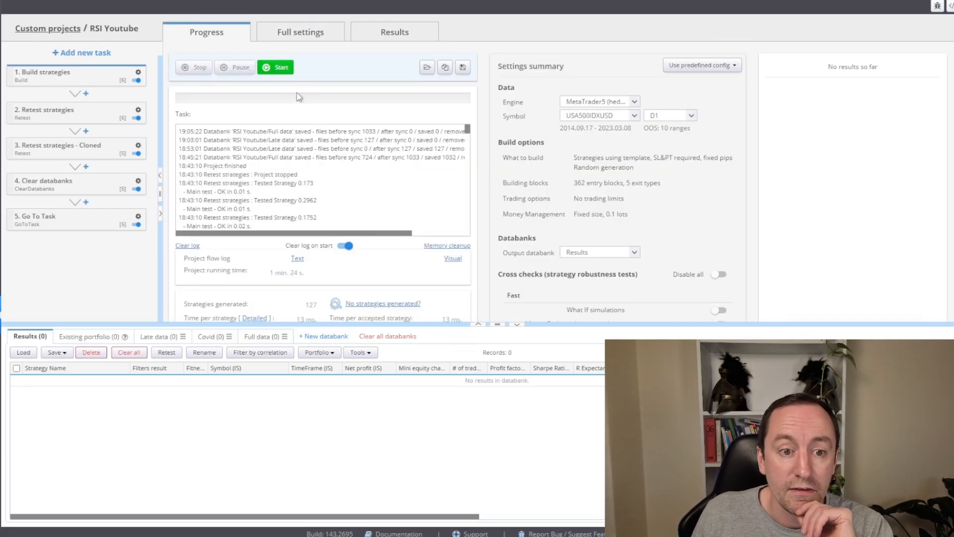
{"action": "left_click", "coordinate": [60, 115]}
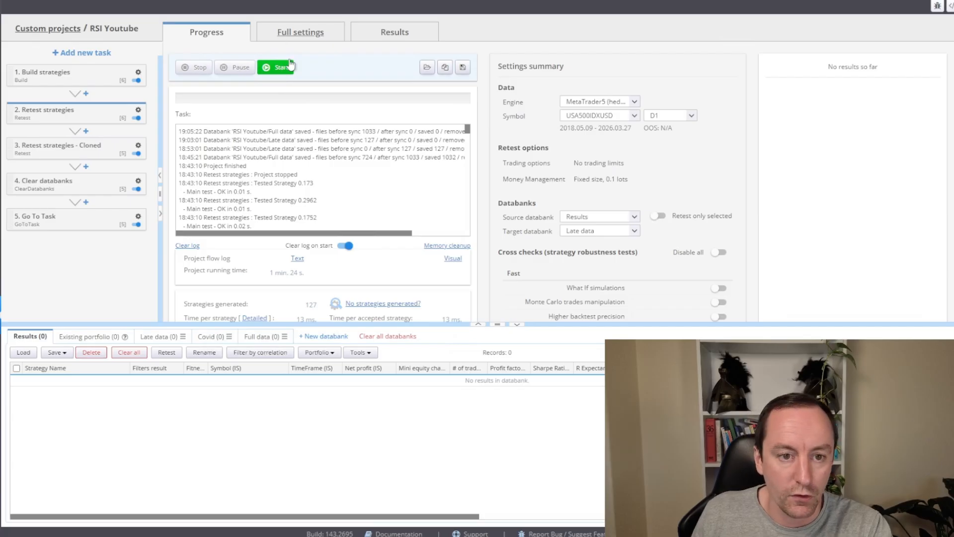
{"action": "left_click", "coordinate": [281, 36]}
{"action": "left_click", "coordinate": [239, 70]}
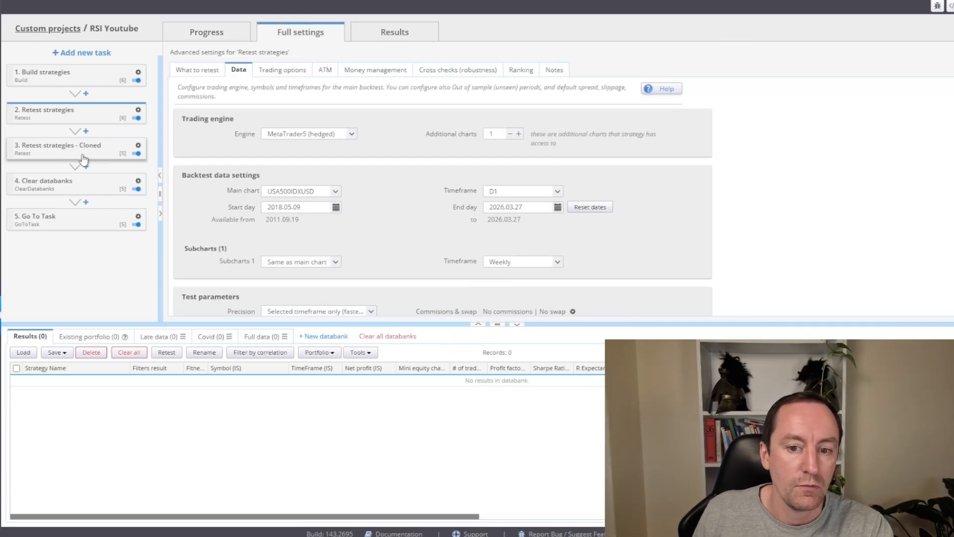
{"action": "left_click", "coordinate": [511, 134]}
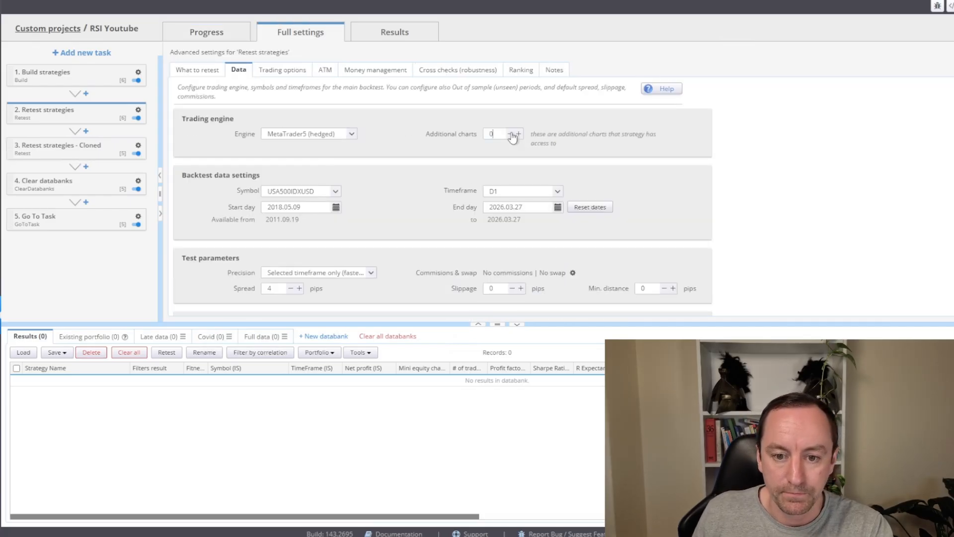
Step: Set the number of additional charts to 0 in the data settings of the Retest strategies - Cloned task
{"action": "left_click", "coordinate": [94, 148]}
{"action": "left_click", "coordinate": [238, 70]}
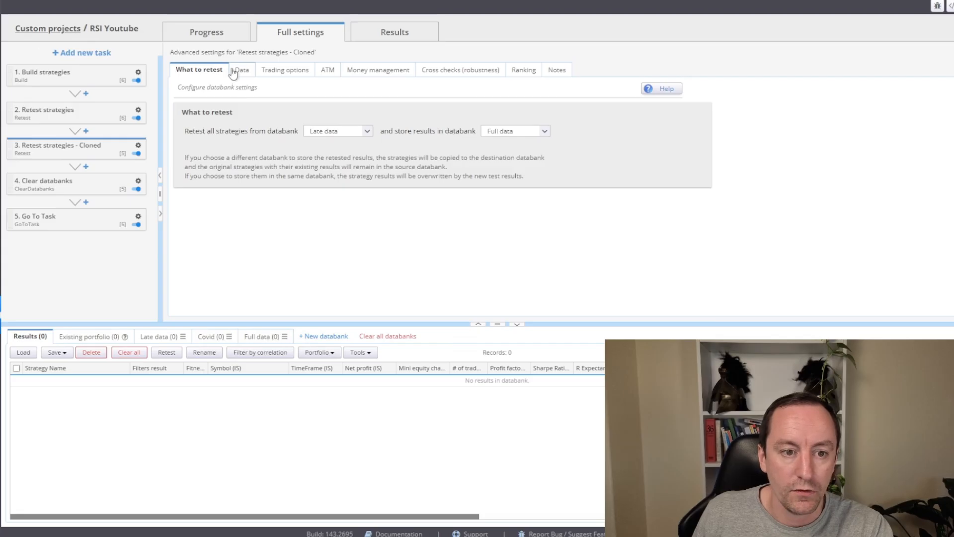
{"action": "left_click", "coordinate": [510, 134]}
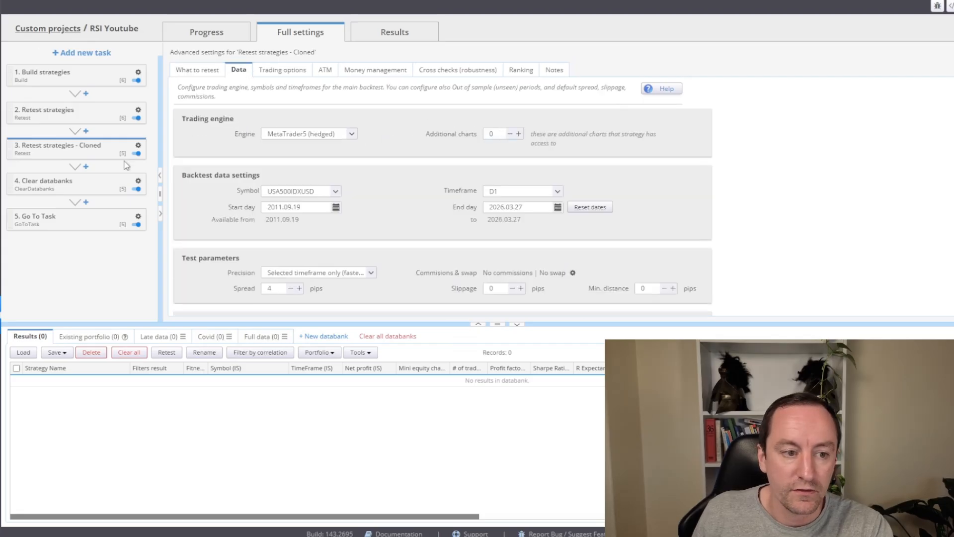
Step: Remove the OOS1 out-of-sample range from the cloned retest task's data and return to the project's progress view
{"action": "scroll", "coordinate": [453, 226], "scroll_direction": "down", "scroll_amount": 3}
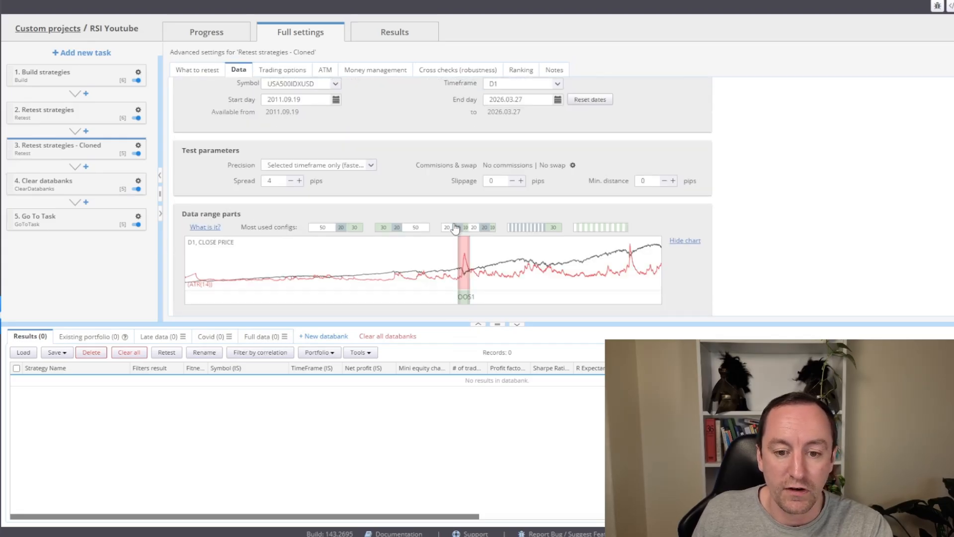
{"action": "left_click", "coordinate": [465, 265]}
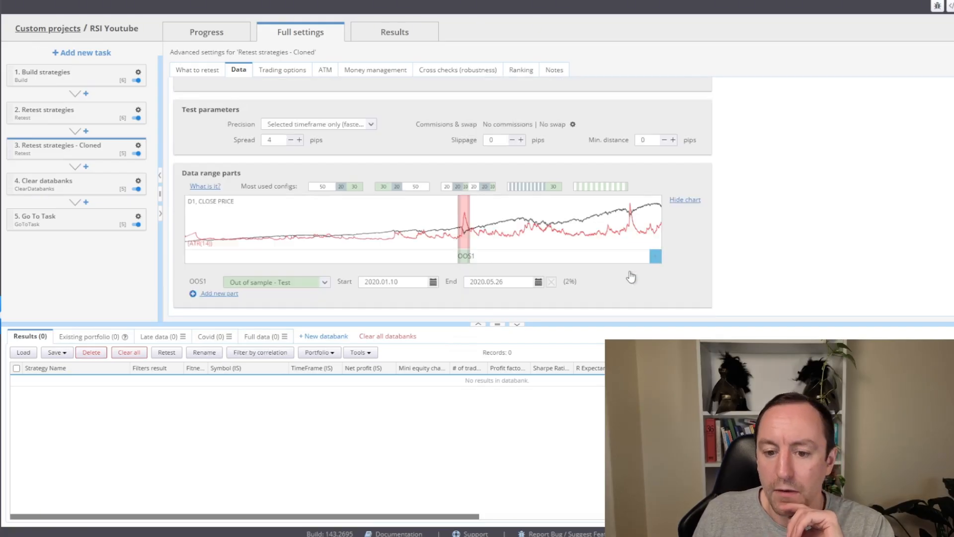
{"action": "left_click", "coordinate": [551, 282]}
{"action": "scroll", "coordinate": [689, 231], "scroll_direction": "up", "scroll_amount": 3}
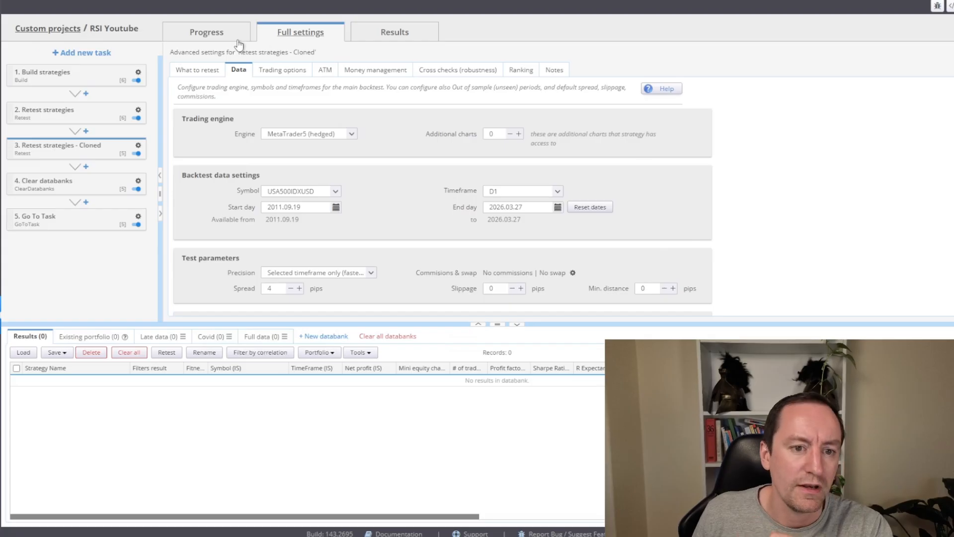
{"action": "left_click", "coordinate": [213, 32]}
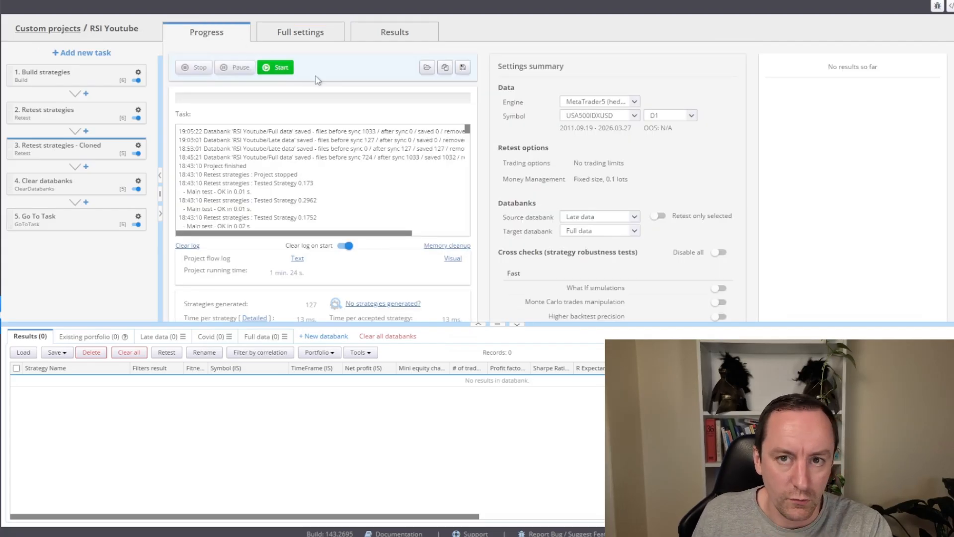
Step: Run the custom project and review the overview statistics and equity chart of Strategy 0.1834 in the Full data databank
{"action": "left_click", "coordinate": [281, 70]}
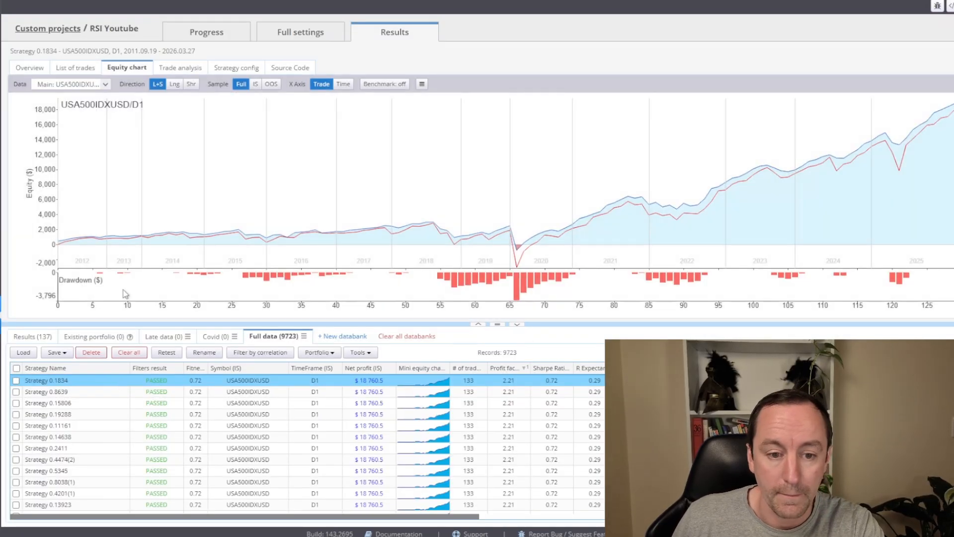
{"action": "left_click", "coordinate": [35, 69]}
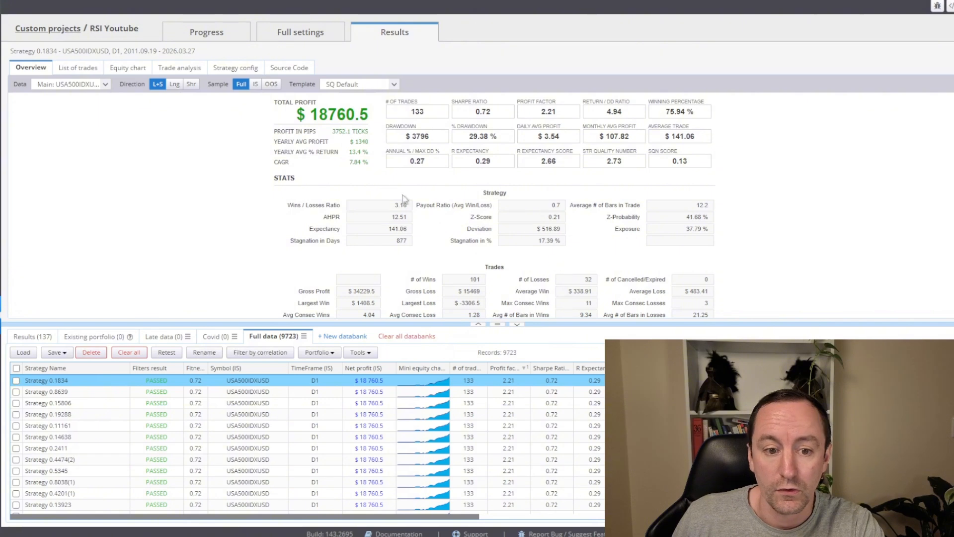
{"action": "left_click_drag", "start_coordinate": [352, 151], "coordinate": [365, 160]}
{"action": "left_click", "coordinate": [349, 153]}
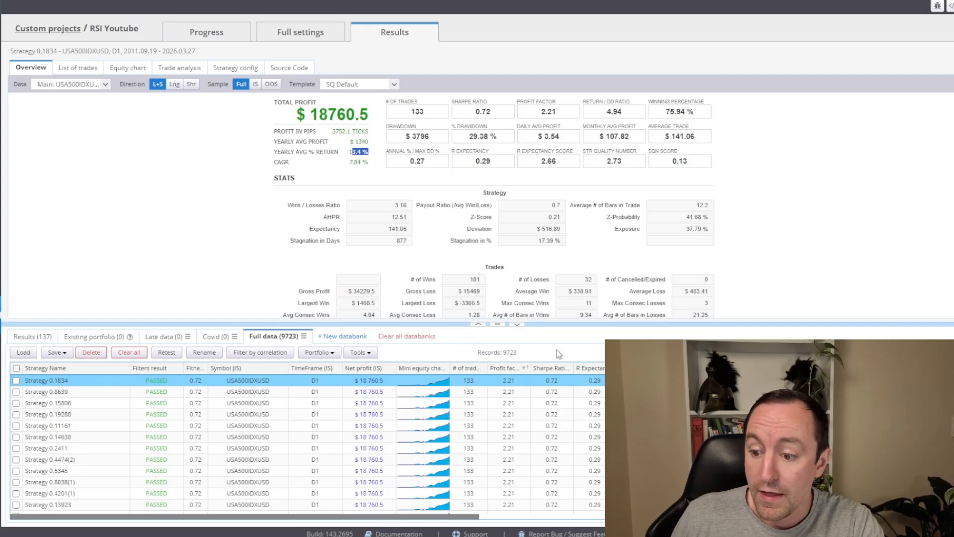
{"action": "left_click", "coordinate": [149, 68]}
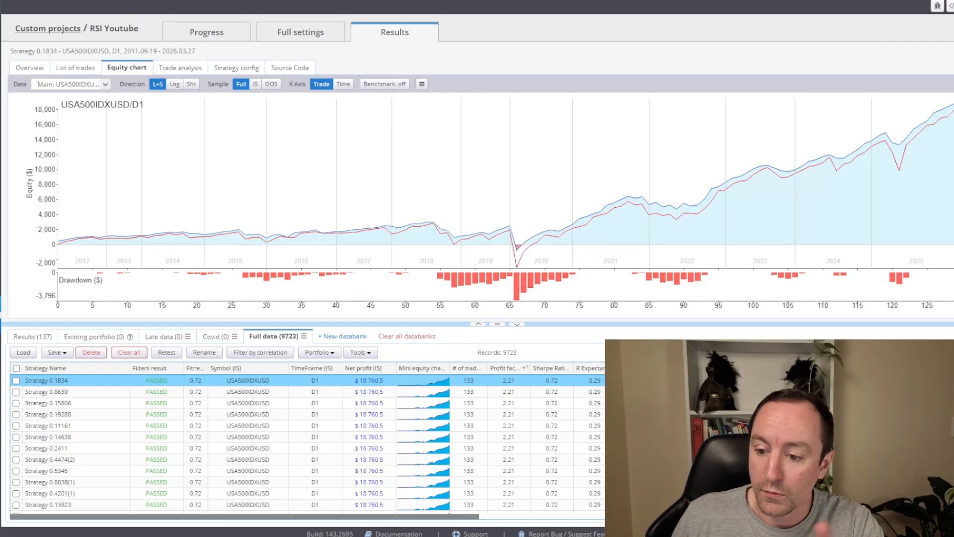
Step: Re-sort the Full data databank and examine the equity chart and overview statistics of the top-ranked strategy
{"action": "left_click", "coordinate": [638, 369]}
{"action": "left_click", "coordinate": [638, 368]}
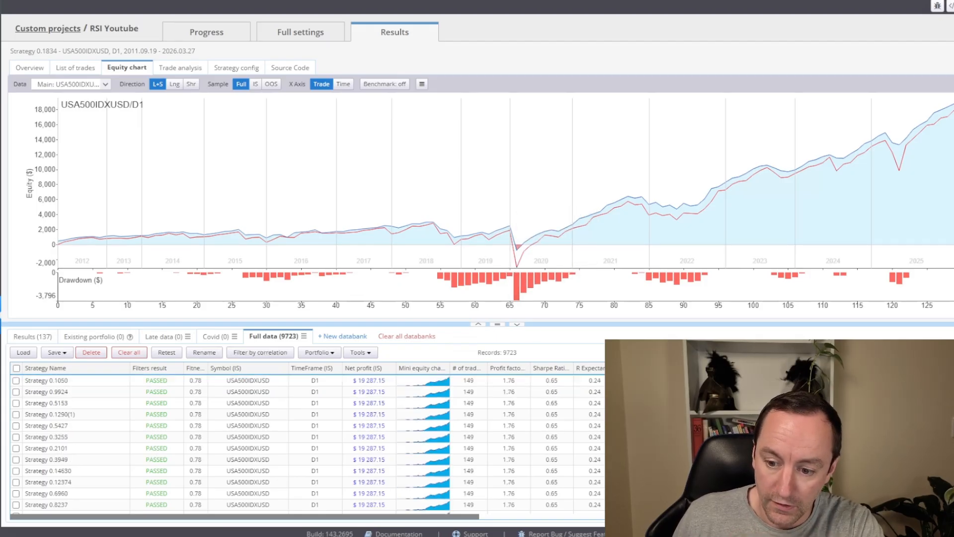
{"action": "left_click", "coordinate": [518, 383]}
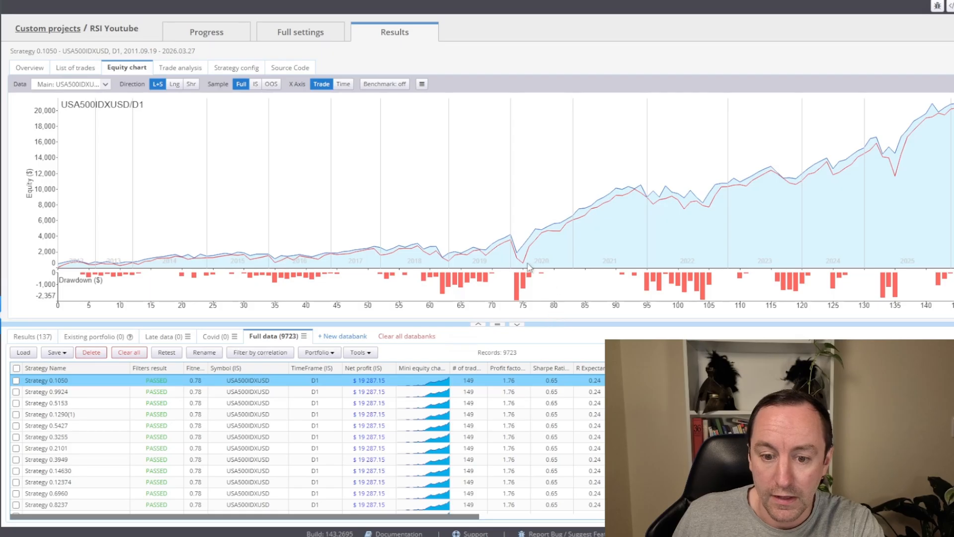
{"action": "mouse_move", "coordinate": [526, 267]}
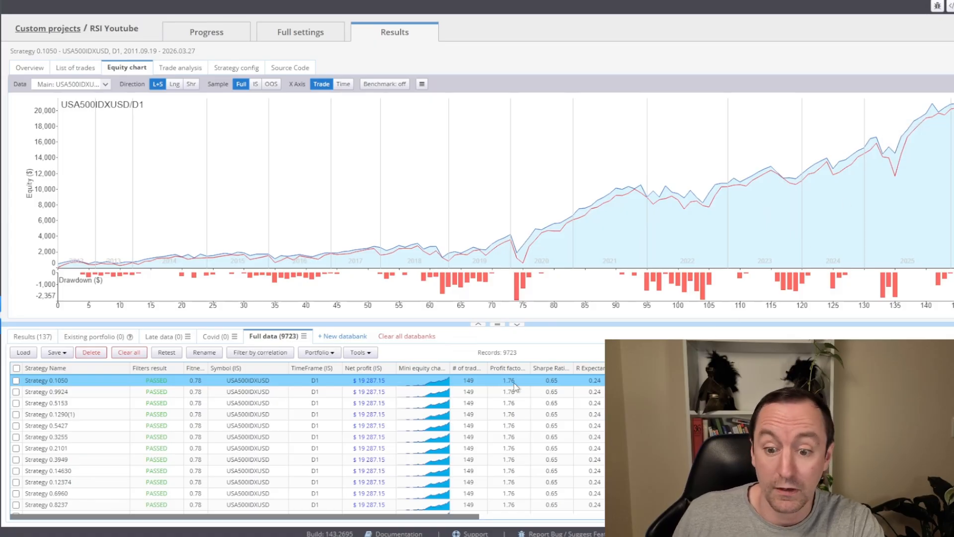
{"action": "left_click", "coordinate": [32, 69]}
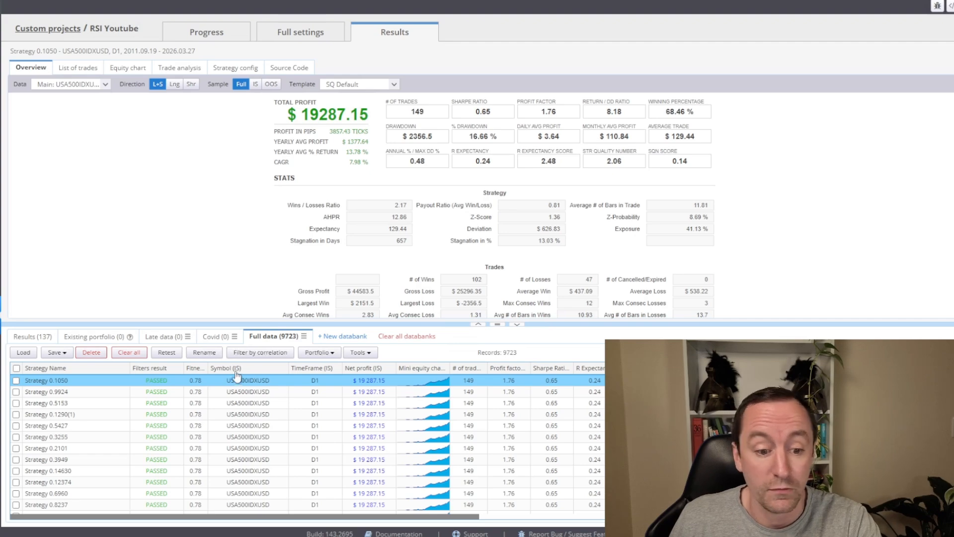
Step: Save Strategy 0.1050 to the desktop as RSITY2.sqx and load that file in the strategy editor
{"action": "left_click", "coordinate": [16, 381]}
{"action": "left_click", "coordinate": [55, 353]}
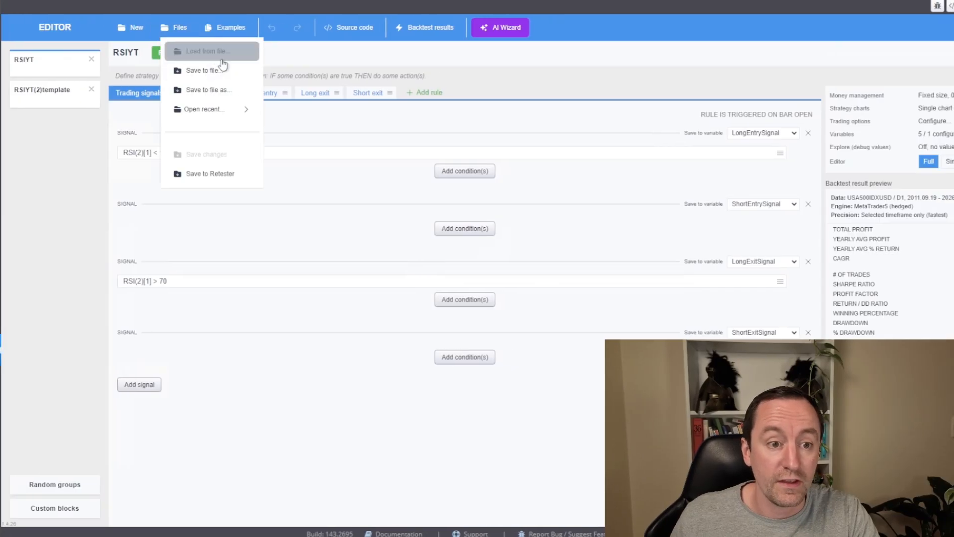
{"action": "left_click", "coordinate": [222, 58]}
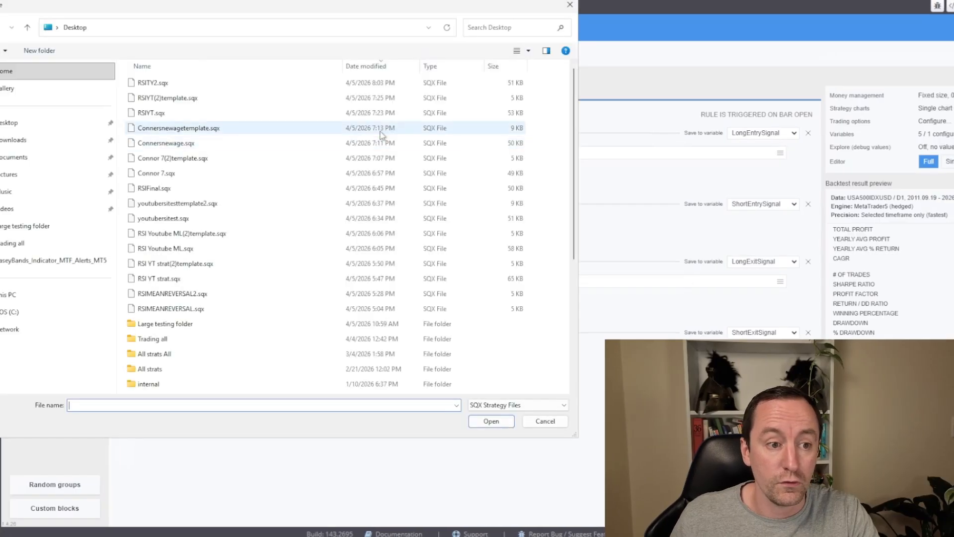
{"action": "left_click", "coordinate": [159, 82]}
{"action": "left_click", "coordinate": [491, 421]}
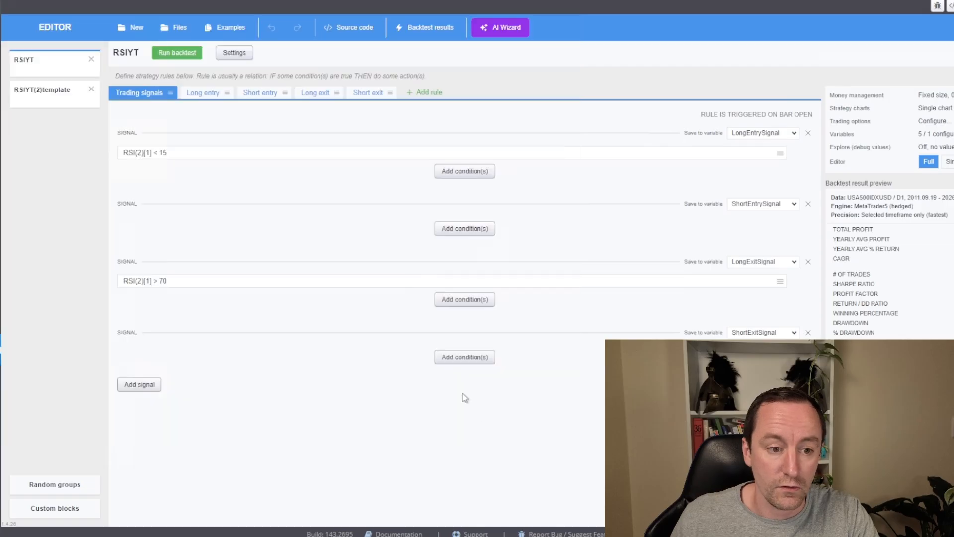
Step: Examine RSITY2's long entry rule, its exit-after-bars setting and its RSI trading signals
{"action": "left_click", "coordinate": [929, 151]}
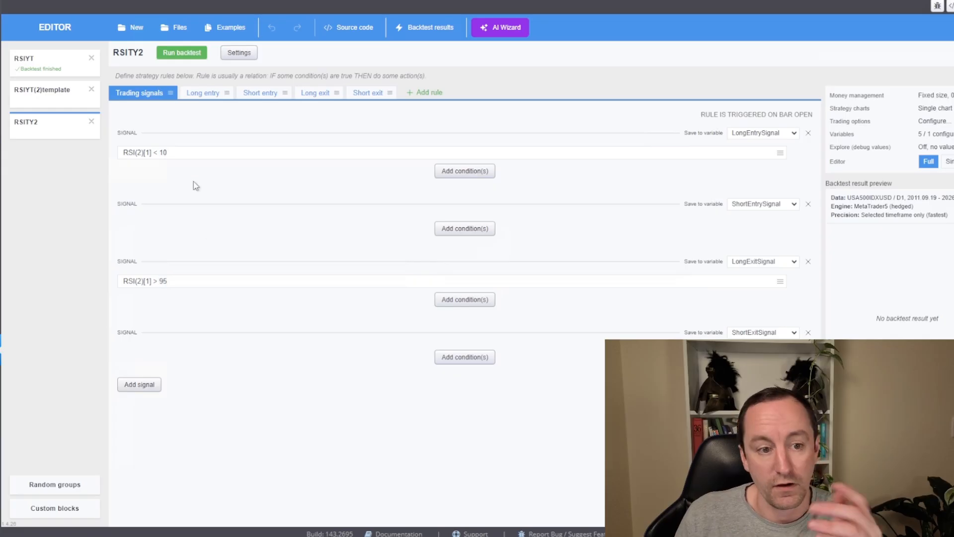
{"action": "left_click", "coordinate": [200, 94]}
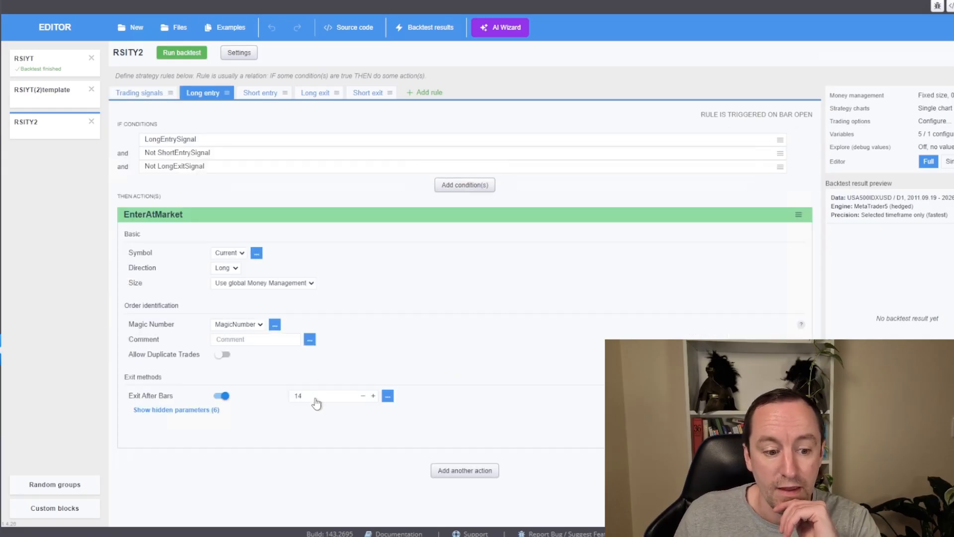
{"action": "left_click", "coordinate": [148, 95]}
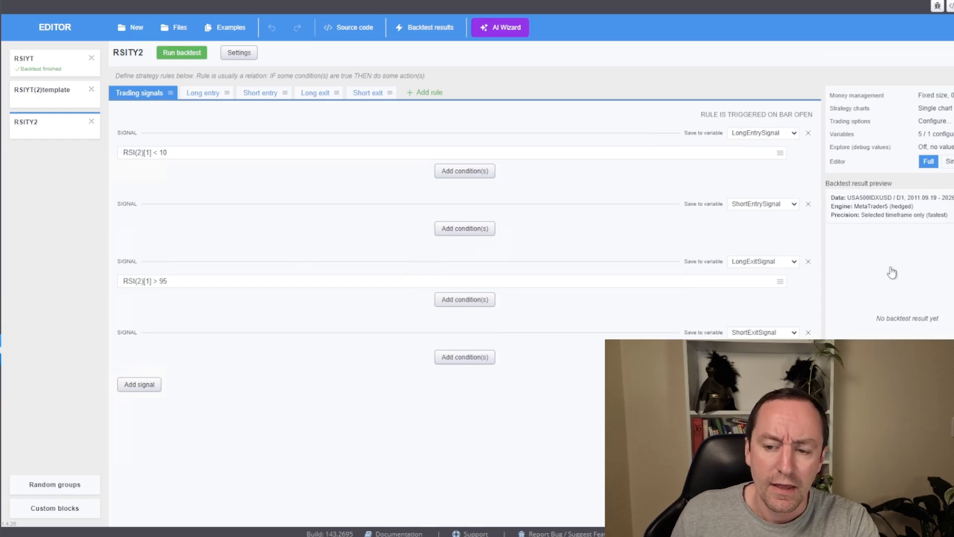
Step: Backtest RSITY2, view its equity chart and overview, and return to the strategy rules
{"action": "left_click", "coordinate": [185, 54]}
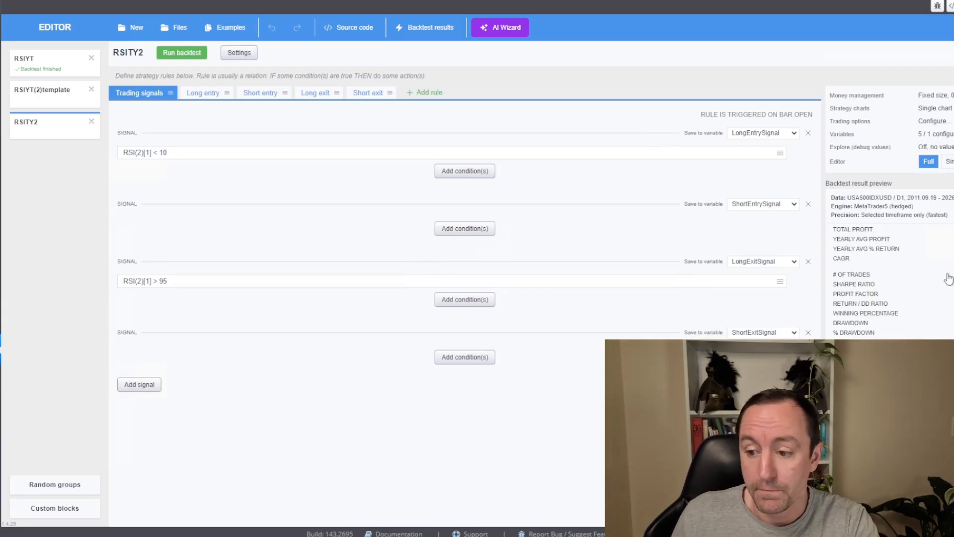
{"action": "left_click", "coordinate": [937, 316]}
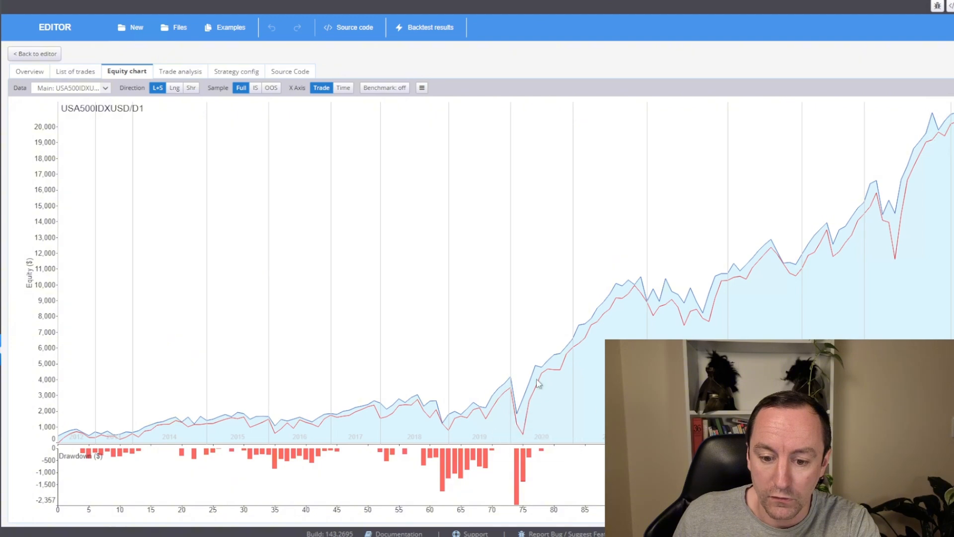
{"action": "left_click", "coordinate": [38, 72]}
{"action": "left_click", "coordinate": [36, 54]}
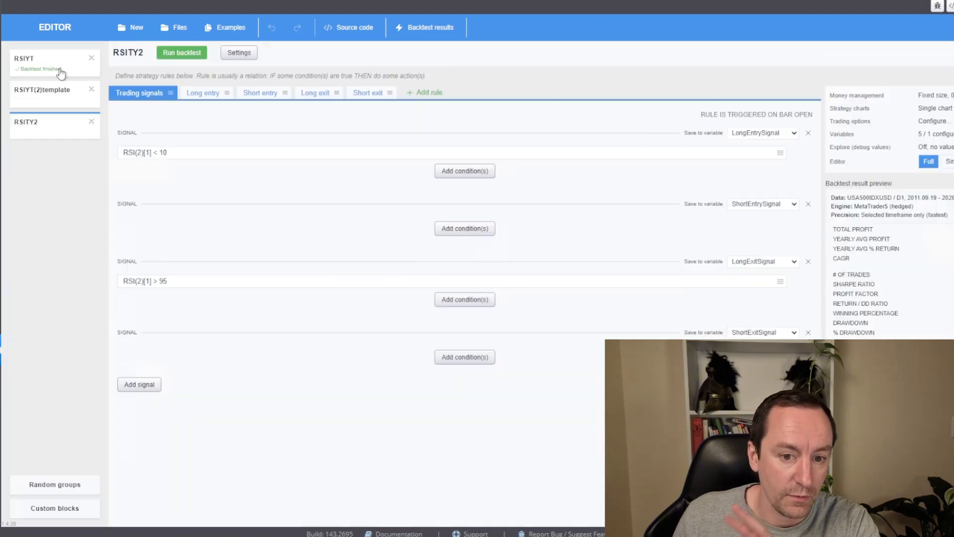
Step: Turn on strategy template mode in RSITY2's advanced settings
{"action": "left_click", "coordinate": [458, 174]}
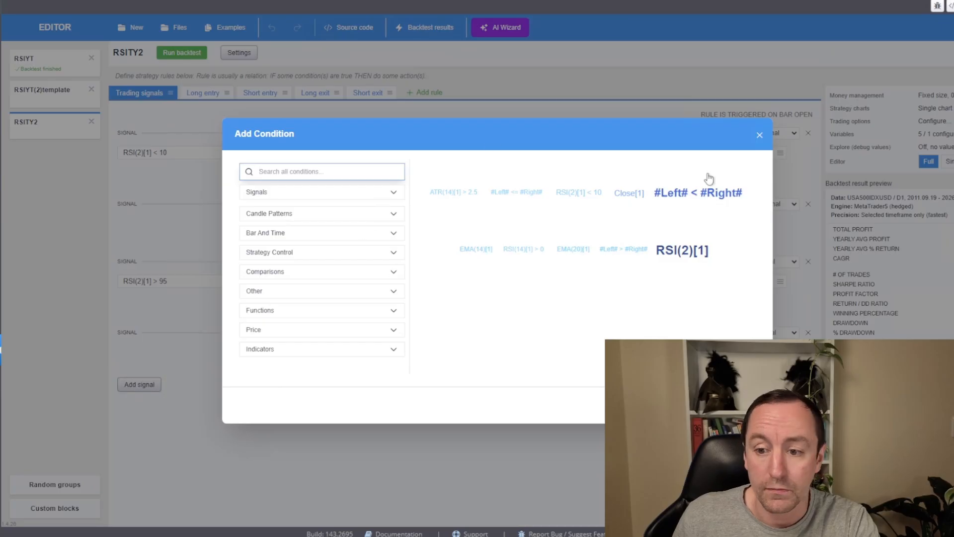
{"action": "left_click", "coordinate": [760, 136]}
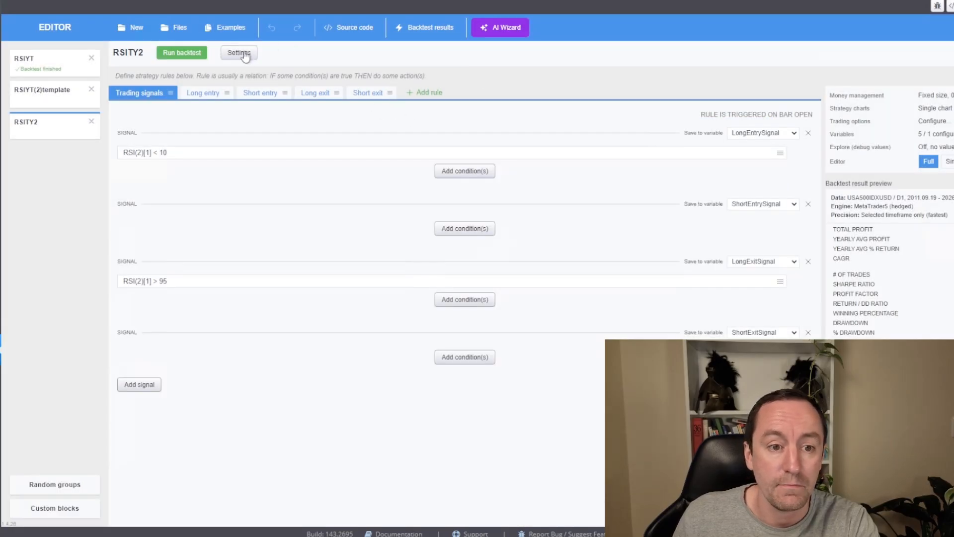
{"action": "left_click", "coordinate": [239, 52]}
{"action": "left_click", "coordinate": [707, 122]}
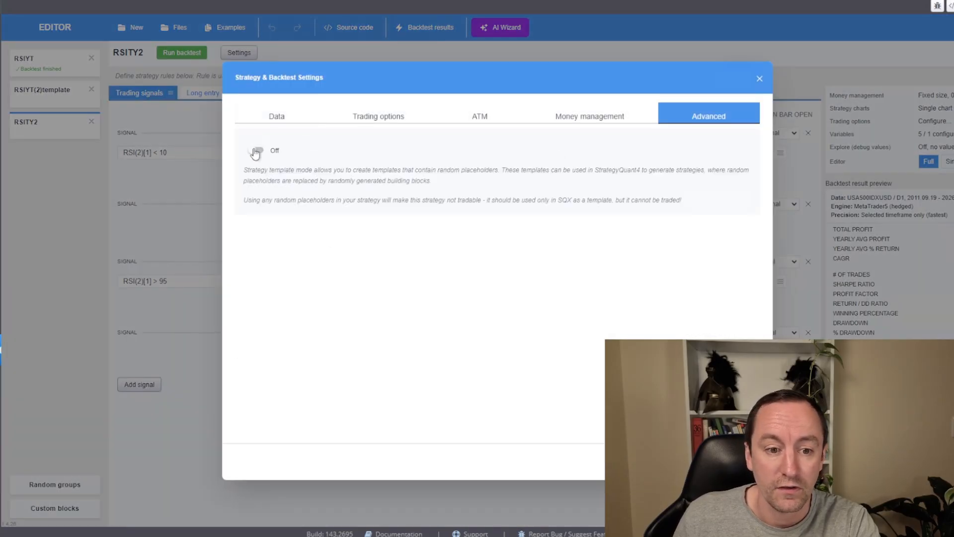
{"action": "left_click", "coordinate": [255, 150]}
{"action": "key", "text": "Escape"}
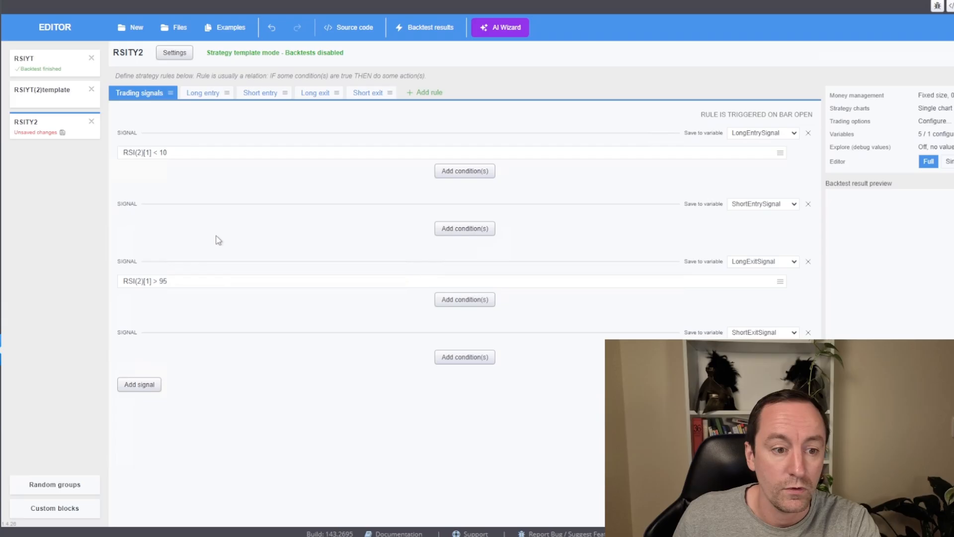
Step: Choose a RandomCondition block as an additional condition for RSITY2's long entry signal
{"action": "left_click", "coordinate": [460, 174]}
{"action": "left_click", "coordinate": [393, 356]}
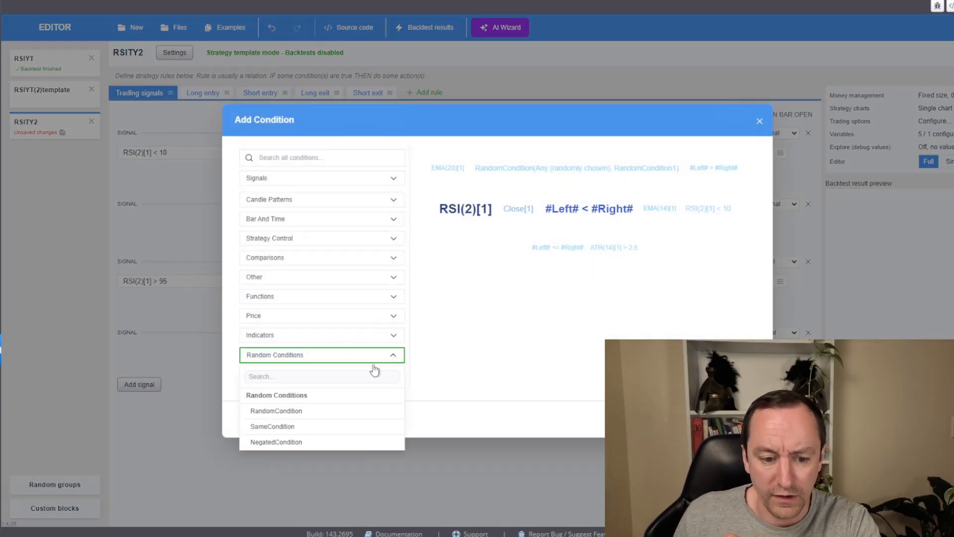
{"action": "left_click", "coordinate": [276, 410]}
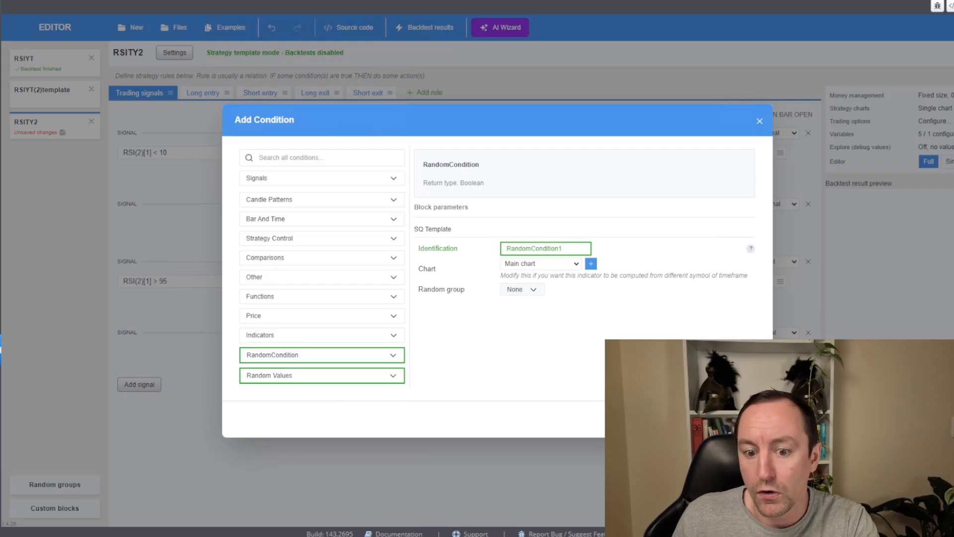
Step: Add a subchart using the main chart symbol and the Weekly timeframe to the random condition's chart configuration
{"action": "left_click", "coordinate": [591, 263]}
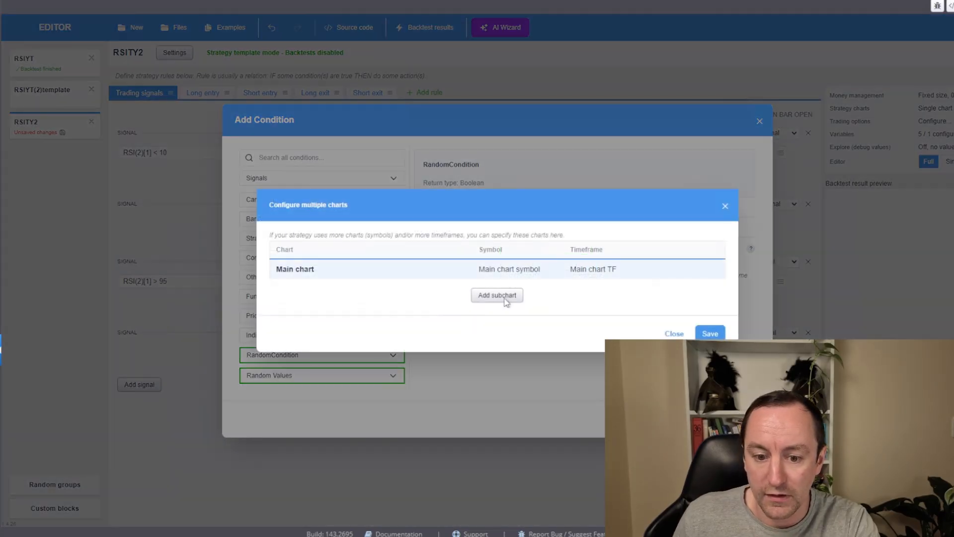
{"action": "left_click", "coordinate": [500, 295]}
{"action": "left_click", "coordinate": [592, 279]}
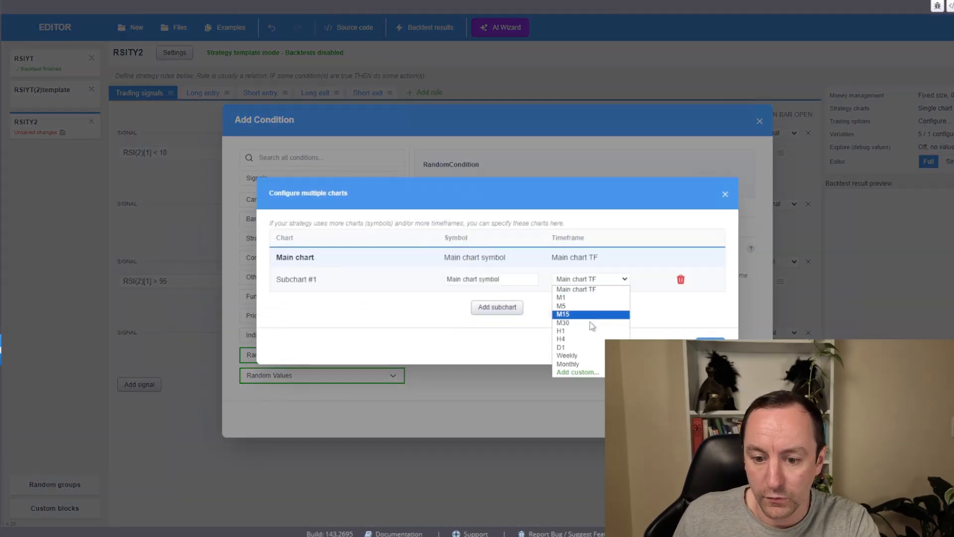
{"action": "left_click", "coordinate": [577, 356]}
{"action": "left_click", "coordinate": [710, 345]}
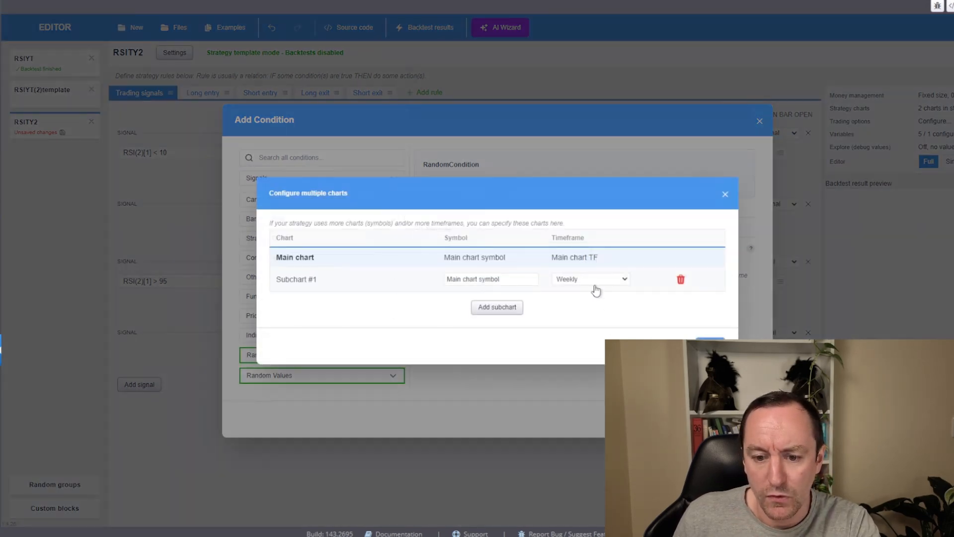
Step: Set Subchart #1's timeframe to H4 and choose the chart for the random condition
{"action": "left_click", "coordinate": [594, 283]}
{"action": "left_click", "coordinate": [572, 338]}
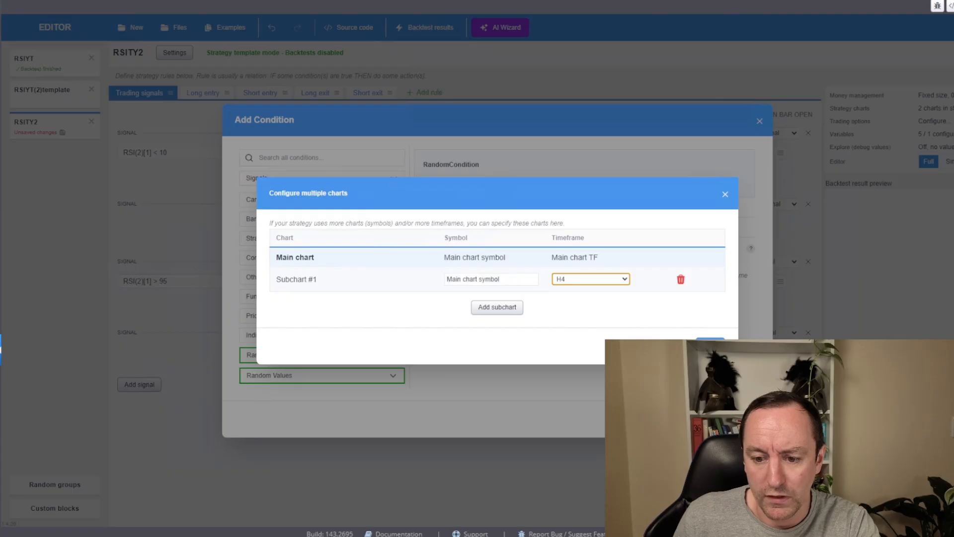
{"action": "left_click", "coordinate": [710, 345]}
{"action": "left_click", "coordinate": [570, 267]}
{"action": "left_click", "coordinate": [537, 292]}
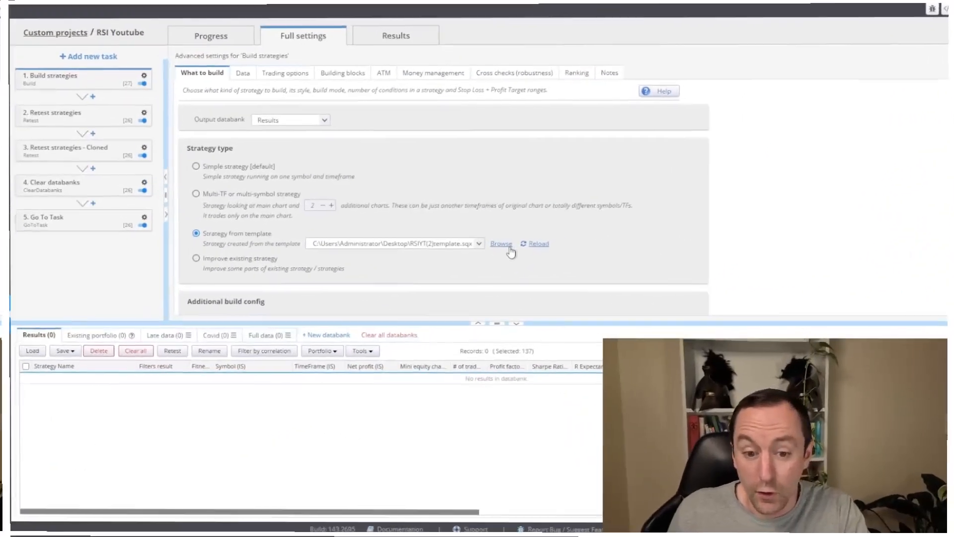
Step: Load RSITY2TEMPLATE.sqx as the strategy template of the Build strategies task
{"action": "left_click", "coordinate": [509, 248]}
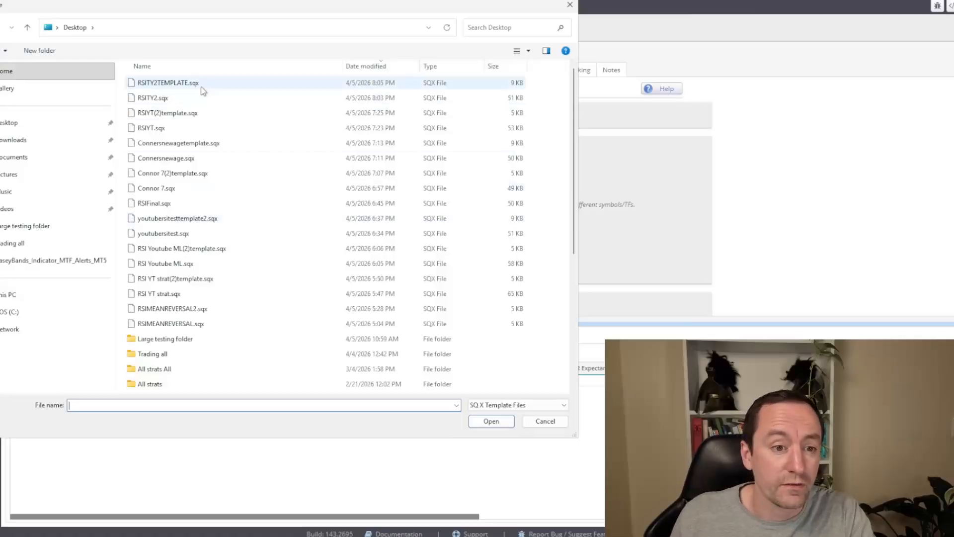
{"action": "left_click", "coordinate": [161, 88]}
{"action": "left_click", "coordinate": [495, 418]}
{"action": "scroll", "coordinate": [398, 209], "scroll_direction": "down", "scroll_amount": 2}
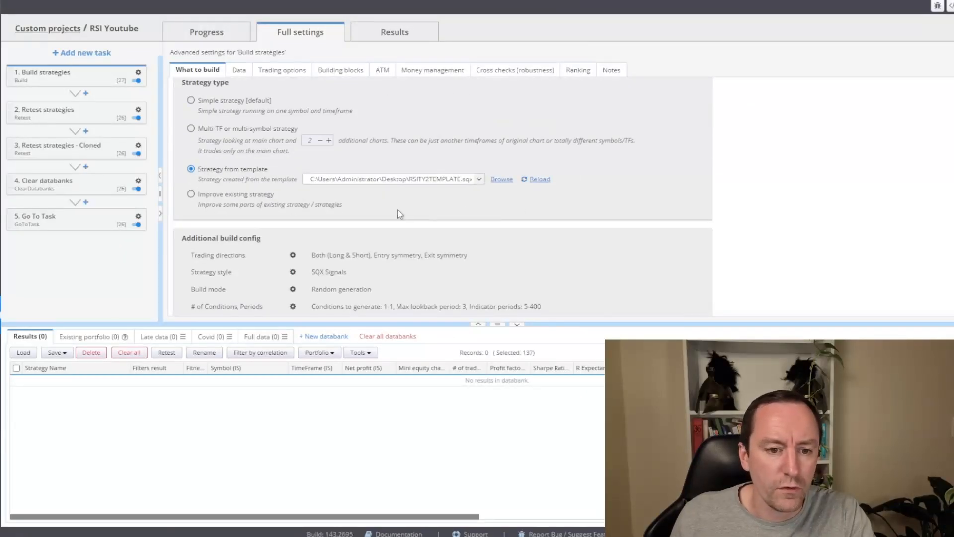
{"action": "scroll", "coordinate": [398, 210], "scroll_direction": "up", "scroll_amount": 2}
Step: Apply the 50/20/30 data range configuration to the Retest strategies - Cloned task
{"action": "left_click", "coordinate": [122, 122]}
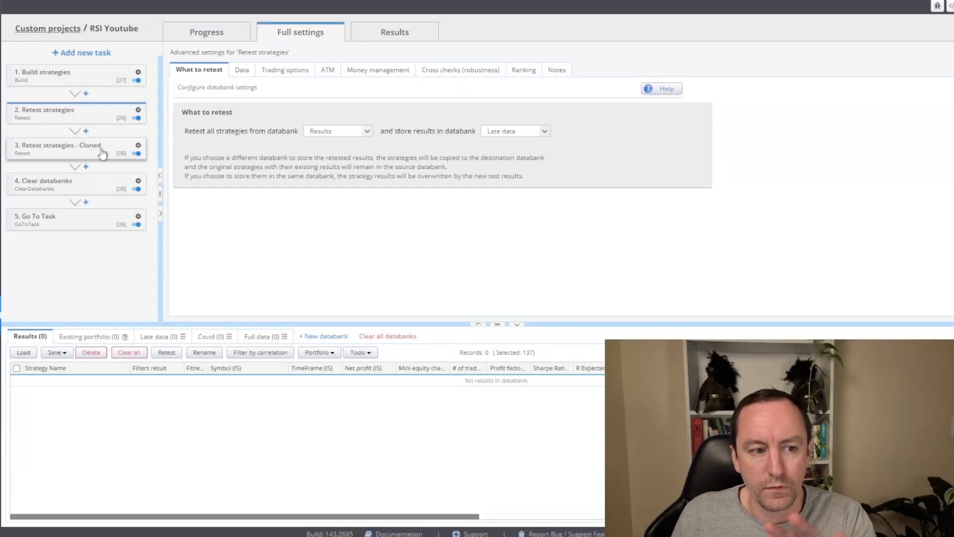
{"action": "left_click", "coordinate": [97, 150]}
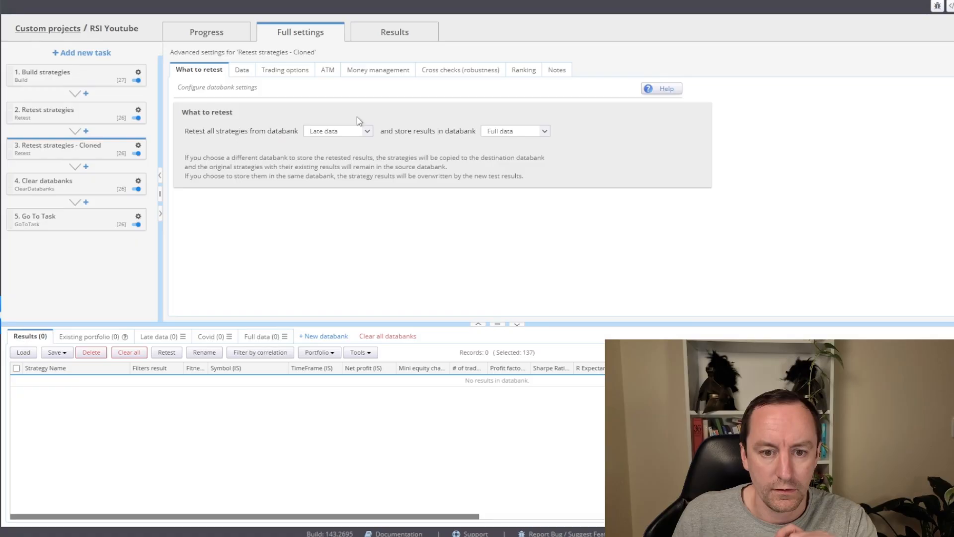
{"action": "left_click", "coordinate": [243, 73]}
{"action": "scroll", "coordinate": [659, 222], "scroll_direction": "down", "scroll_amount": 3}
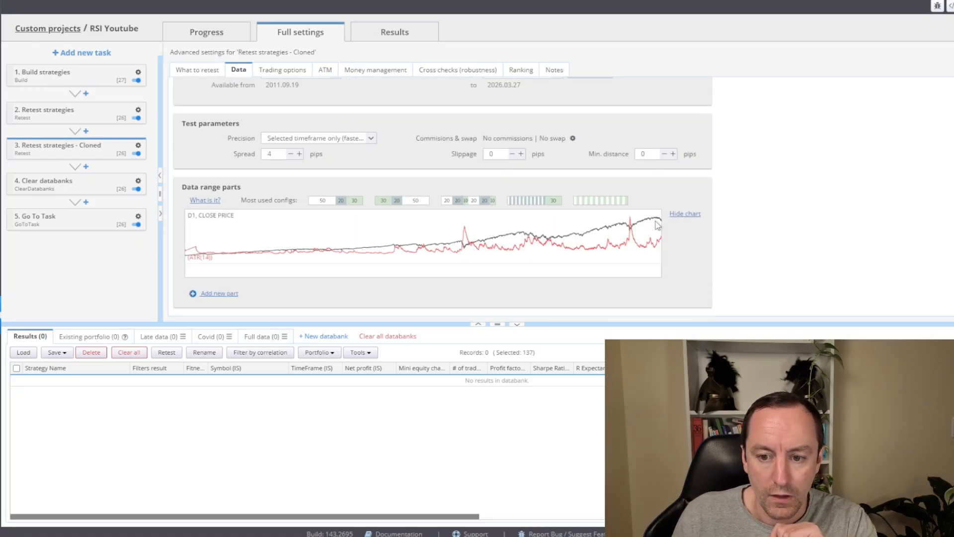
{"action": "scroll", "coordinate": [416, 156], "scroll_direction": "up", "scroll_amount": 3}
{"action": "scroll", "coordinate": [552, 182], "scroll_direction": "down", "scroll_amount": 3}
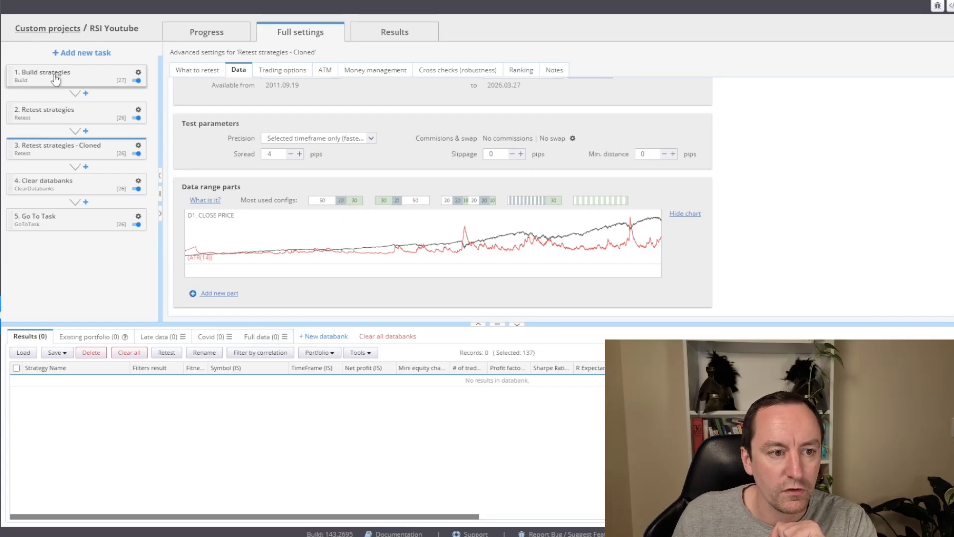
{"action": "left_click", "coordinate": [342, 200]}
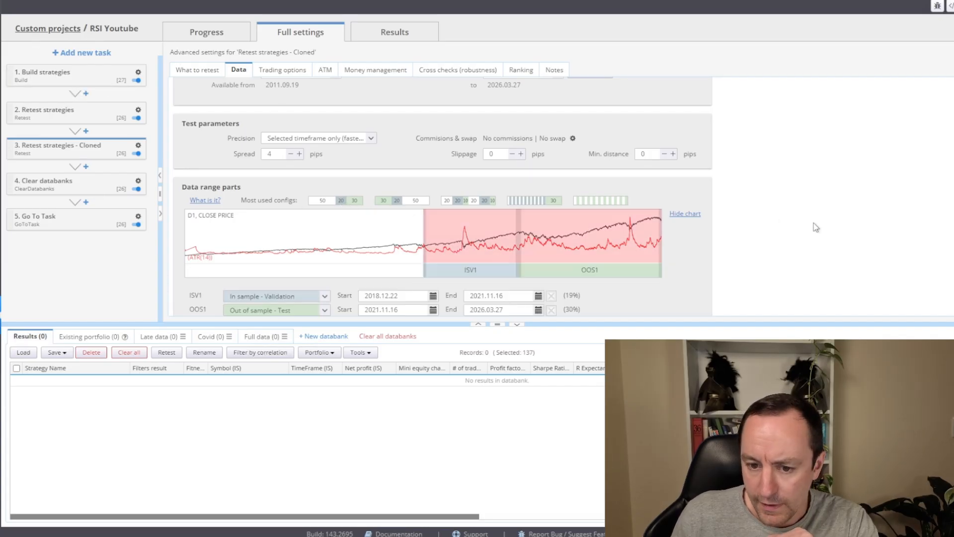
Step: Remove the ISV1 data part and narrow OOS1 to the early-2020 volatility spike, from 2020.01.15 to 2020.06.01
{"action": "scroll", "coordinate": [816, 227], "scroll_direction": "down", "scroll_amount": 1}
{"action": "left_click", "coordinate": [552, 268]}
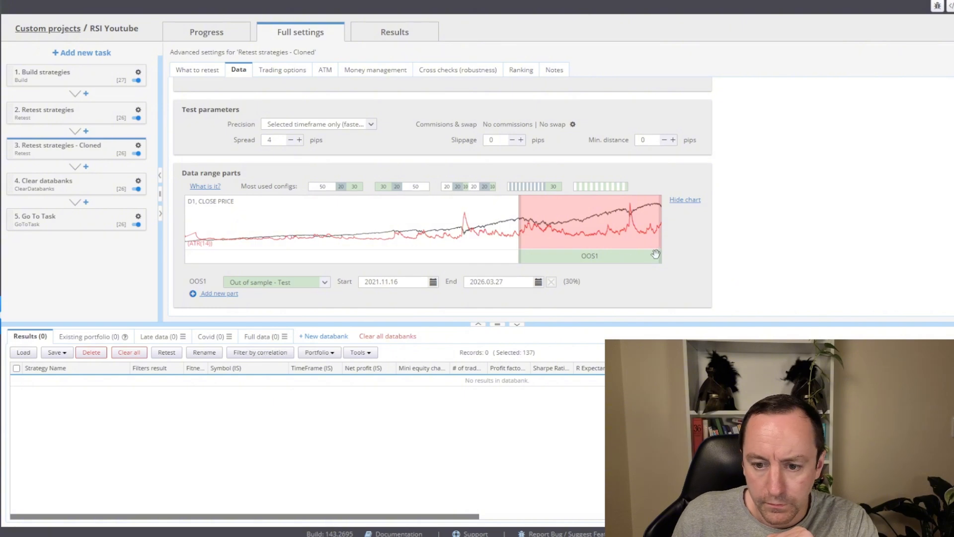
{"action": "left_click_drag", "start_coordinate": [660, 250], "coordinate": [465, 246]}
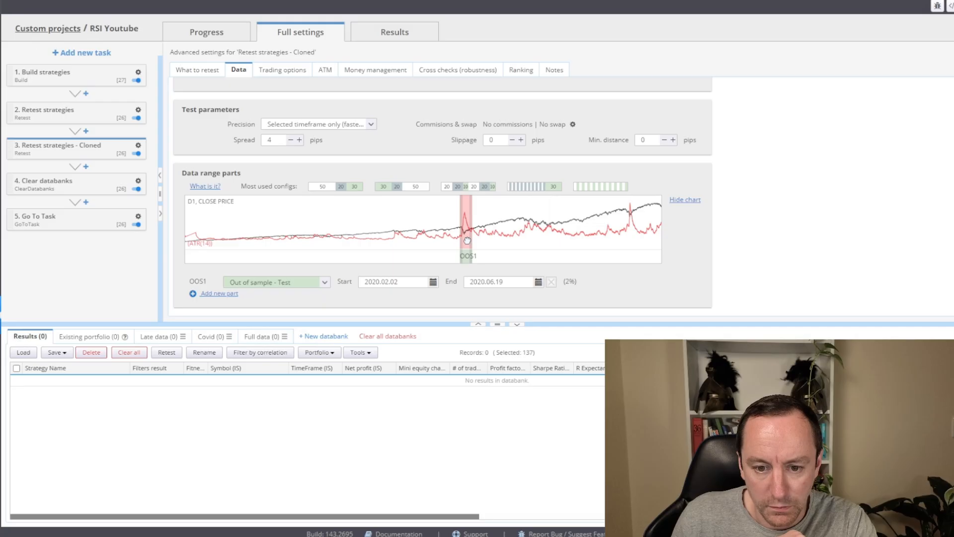
{"action": "left_click_drag", "start_coordinate": [467, 241], "coordinate": [466, 241]}
Step: Enable the Profit factor (OOS) > 1.1 custom filter in the ranking settings of the Retest strategies - Cloned task
{"action": "scroll", "coordinate": [834, 234], "scroll_direction": "up", "scroll_amount": 5}
{"action": "left_click", "coordinate": [521, 69]}
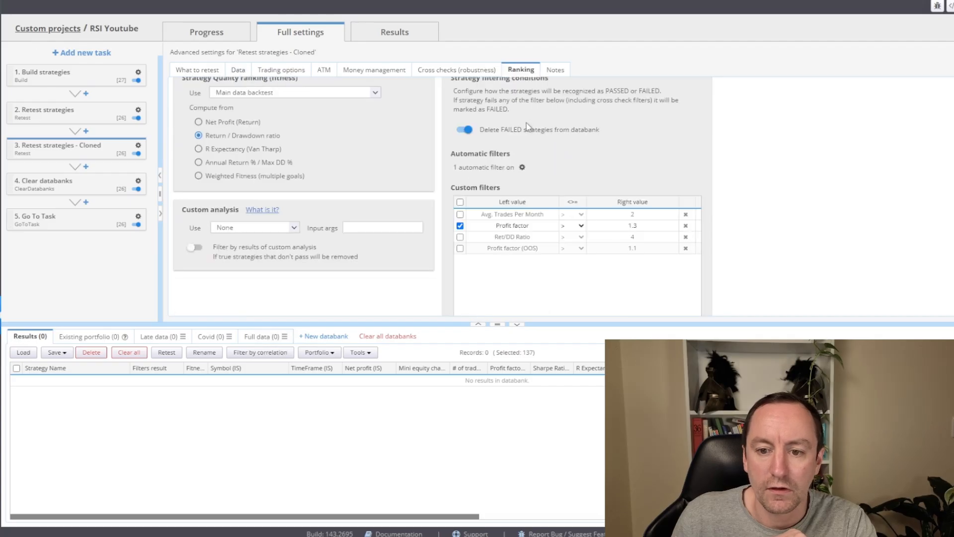
{"action": "left_click", "coordinate": [459, 248]}
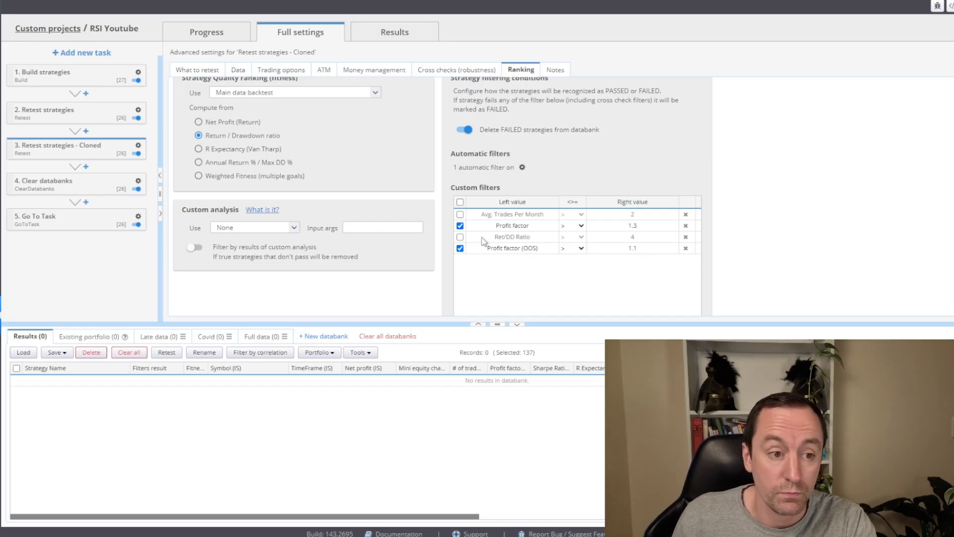
Step: Match the Retest strategies task to the Build strategies data settings by adding one additional chart with the H4 timeframe
{"action": "left_click", "coordinate": [72, 75]}
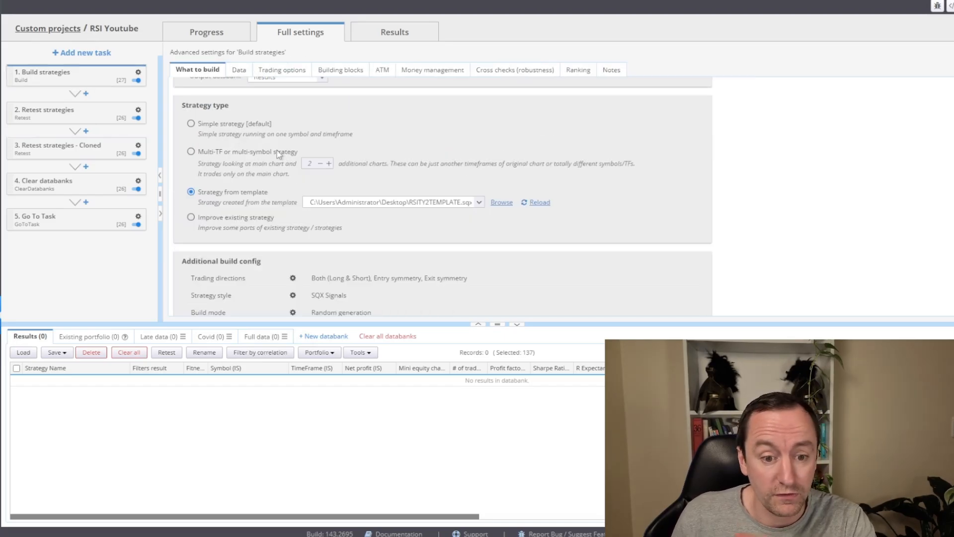
{"action": "left_click", "coordinate": [220, 37]}
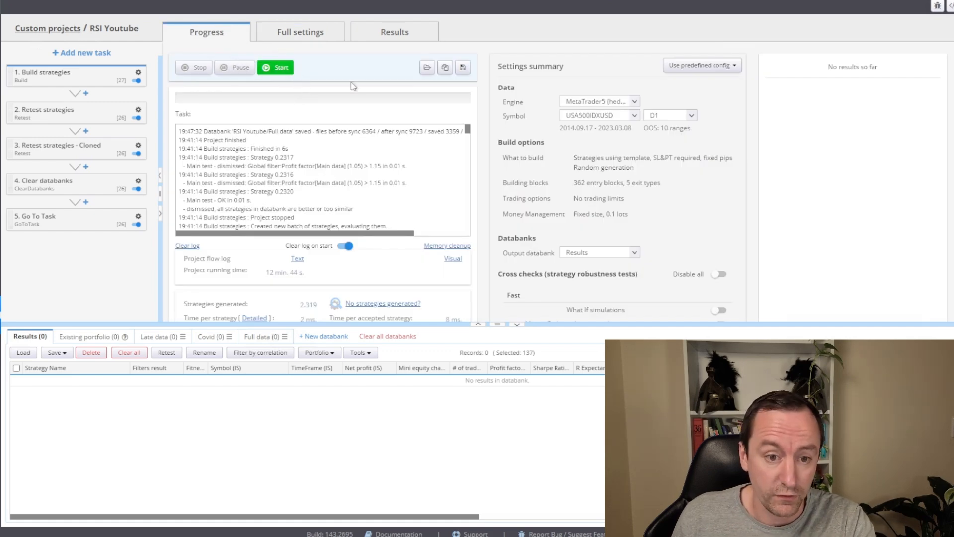
{"action": "left_click", "coordinate": [298, 36]}
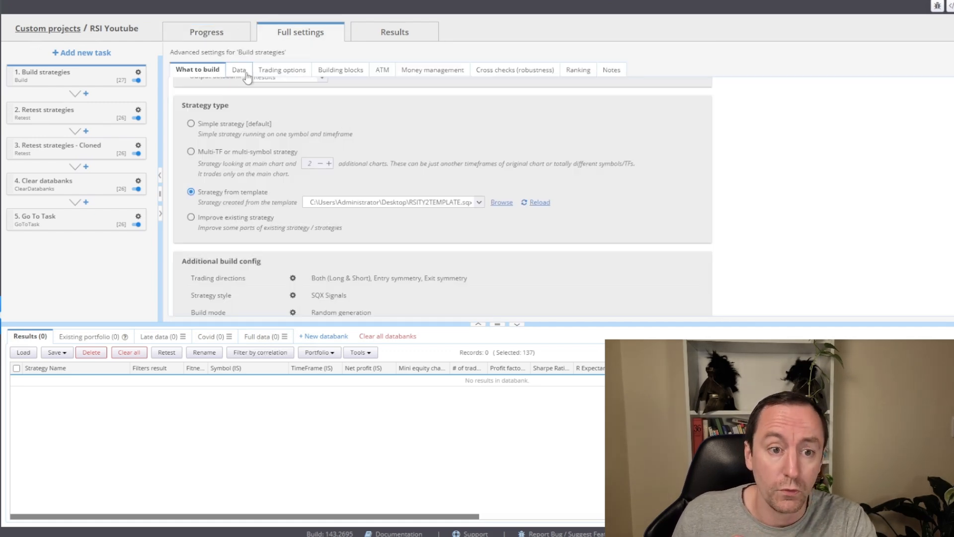
{"action": "left_click", "coordinate": [237, 70]}
{"action": "left_click", "coordinate": [62, 115]}
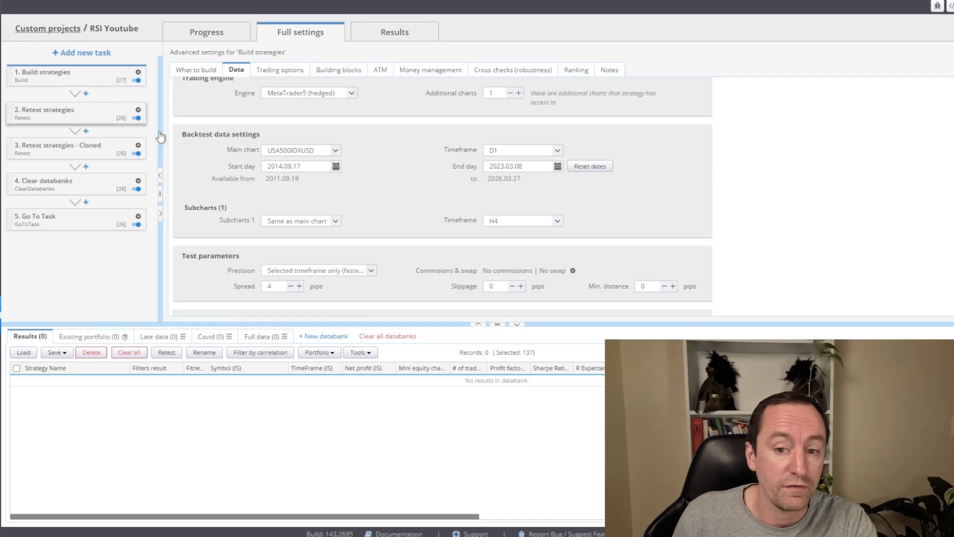
{"action": "left_click", "coordinate": [237, 69]}
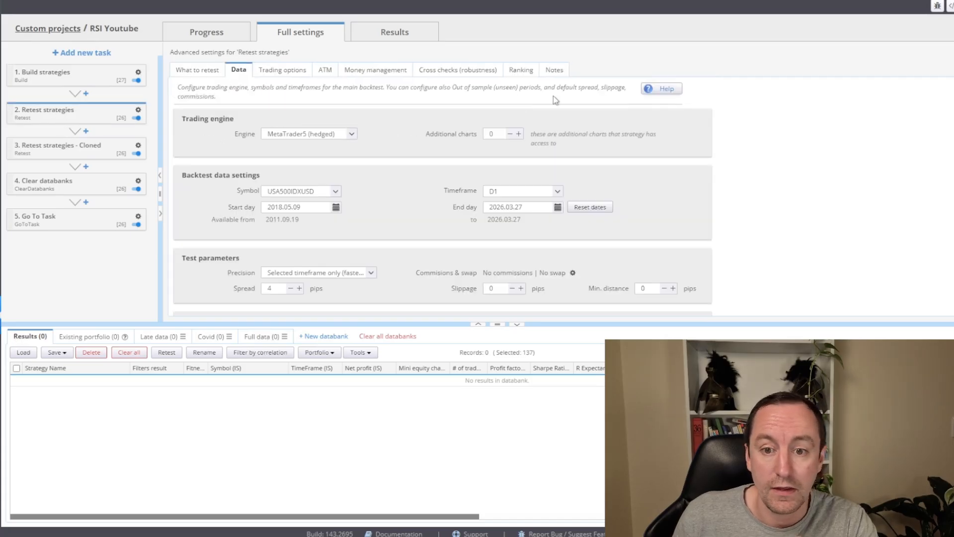
{"action": "left_click", "coordinate": [518, 133]}
{"action": "left_click", "coordinate": [522, 264]}
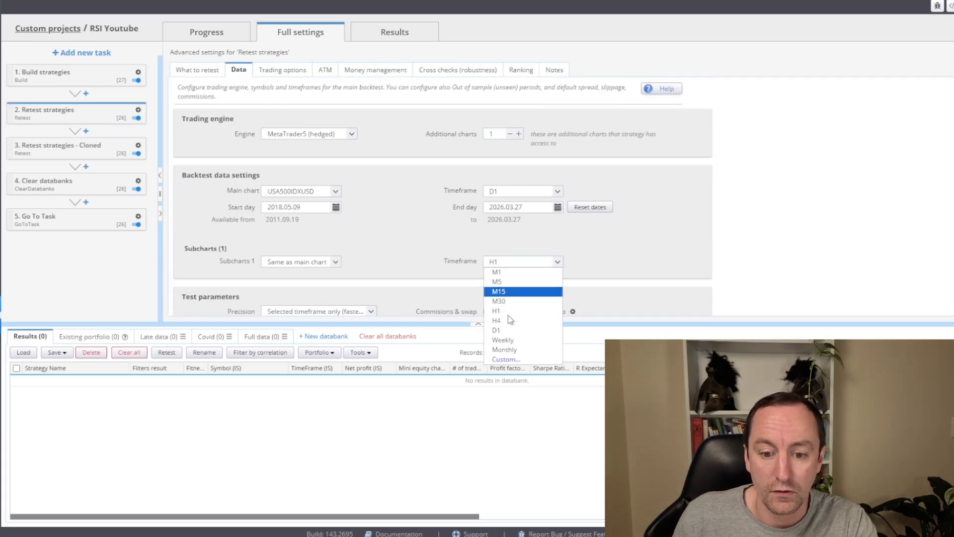
{"action": "left_click", "coordinate": [510, 321]}
Step: Add one additional chart with the H4 timeframe to the data settings of the Retest strategies - Cloned task
{"action": "left_click", "coordinate": [74, 157]}
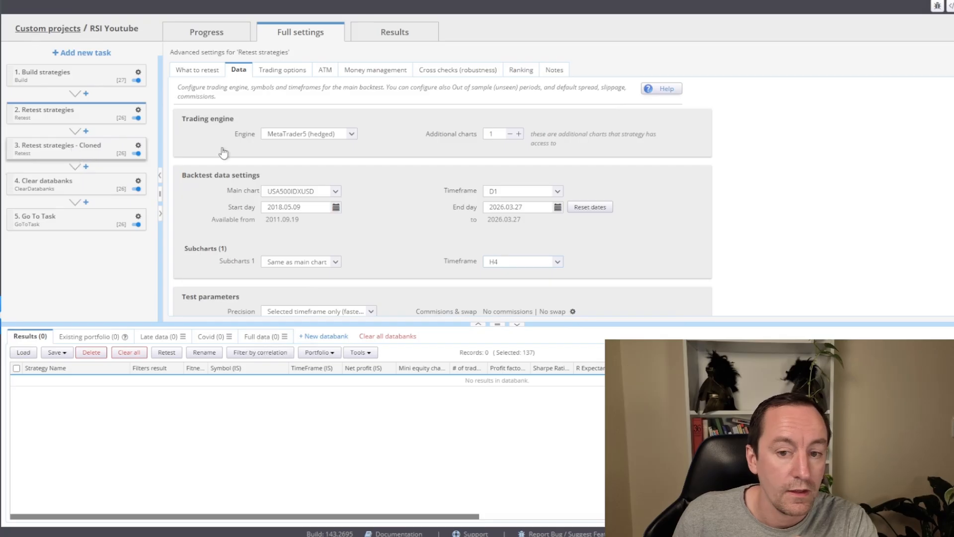
{"action": "left_click", "coordinate": [237, 74]}
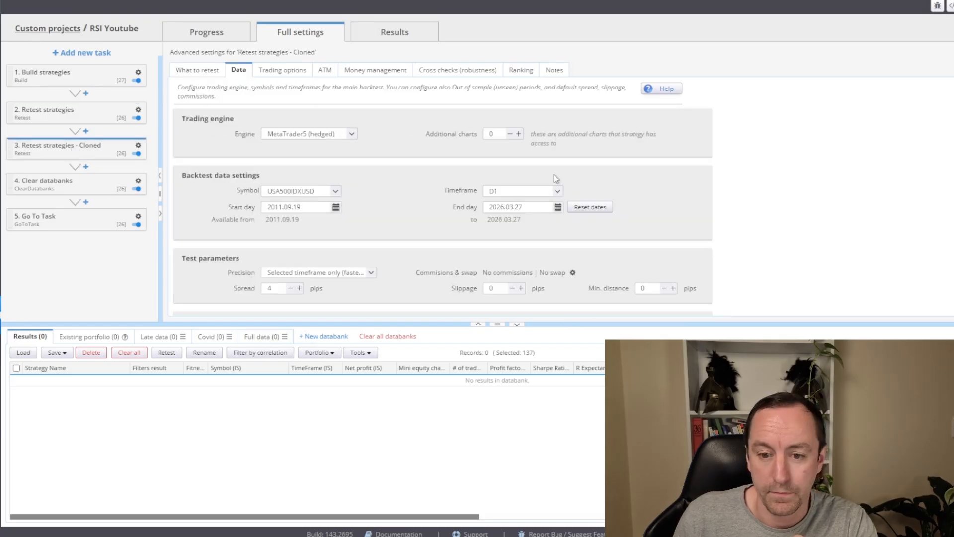
{"action": "left_click", "coordinate": [518, 134]}
{"action": "left_click", "coordinate": [513, 271]}
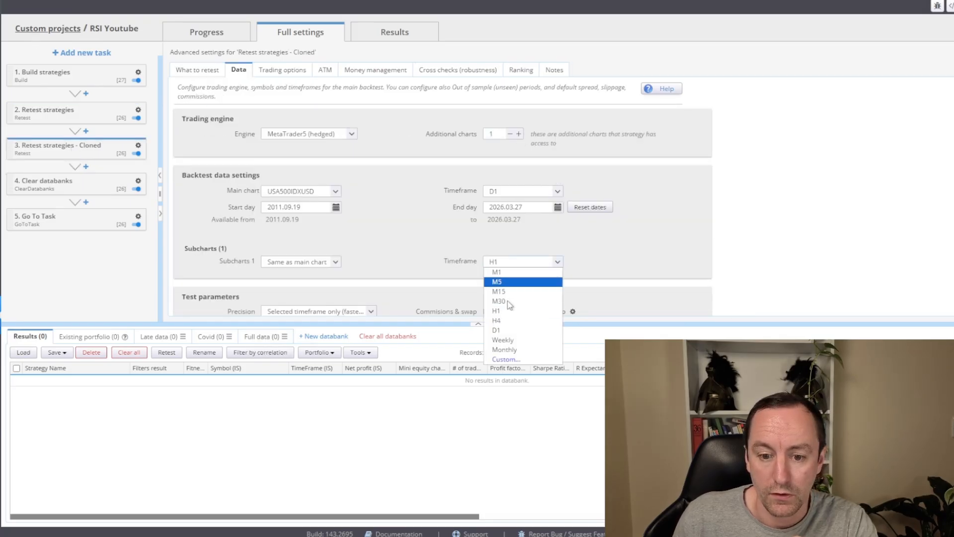
{"action": "left_click", "coordinate": [508, 322]}
Step: Run the custom project and stop it once strategies have collected in the Full data databank
{"action": "left_click", "coordinate": [219, 33]}
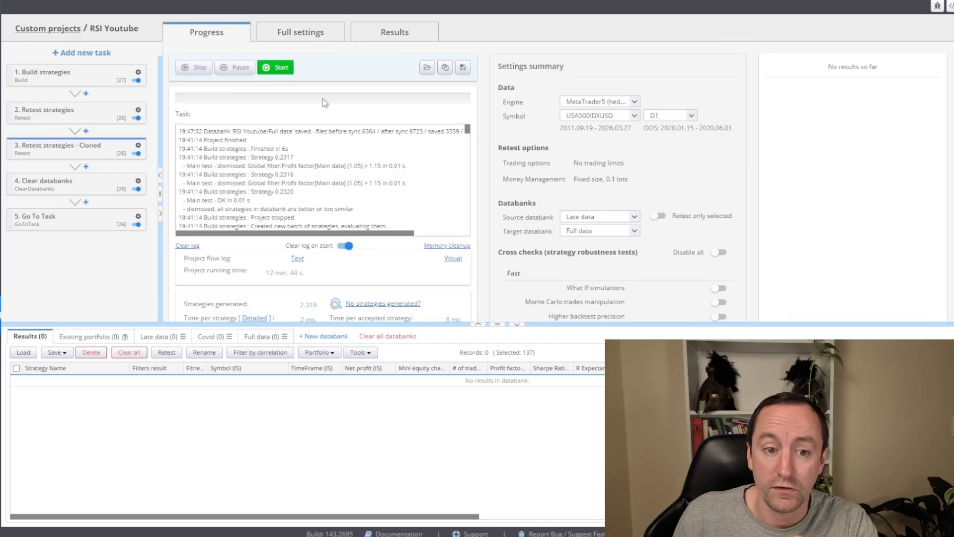
{"action": "left_click", "coordinate": [278, 67]}
{"action": "left_click", "coordinate": [201, 68]}
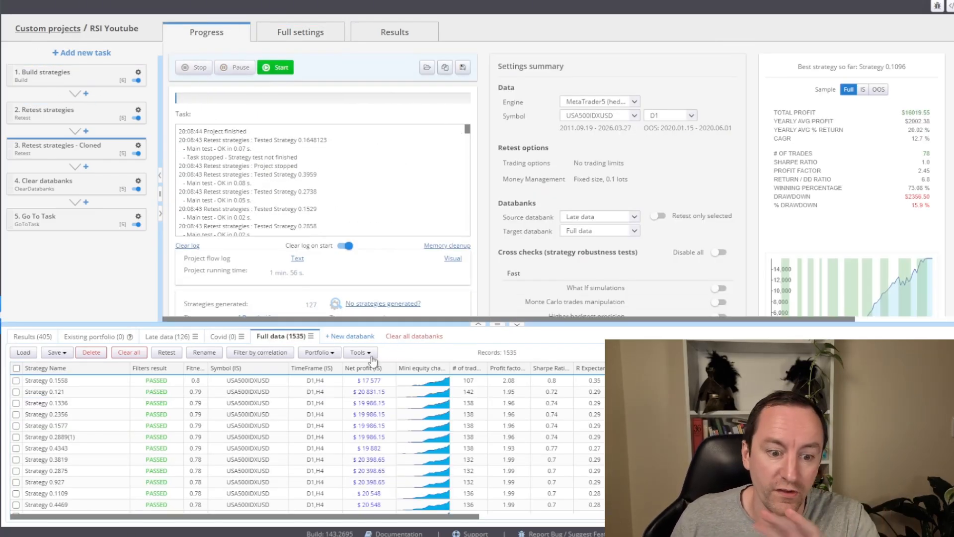
Step: Open Strategy 0.1558 from the Full data databank and view its equity chart, followed by that of Strategy 0.121
{"action": "double_click", "coordinate": [259, 383]}
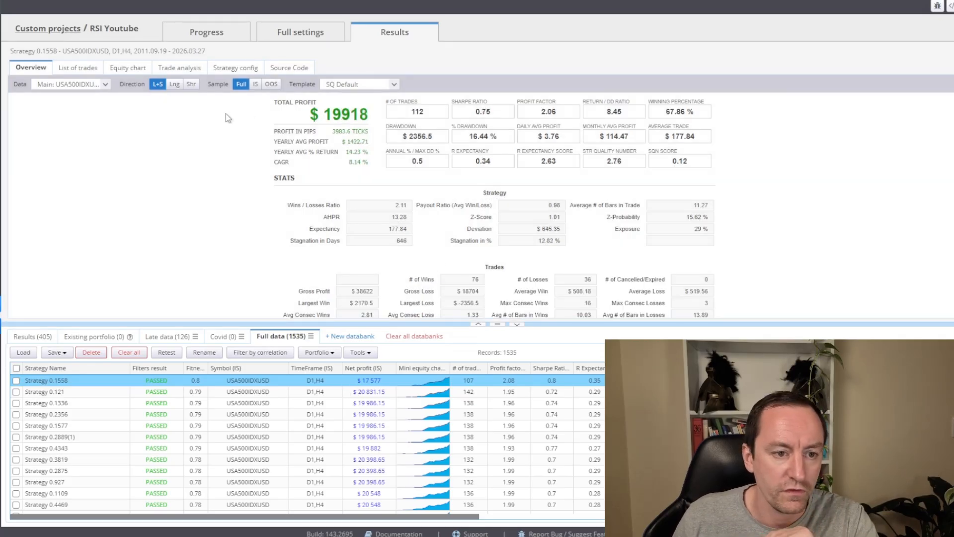
{"action": "scroll", "coordinate": [421, 219], "scroll_direction": "down", "scroll_amount": 3}
{"action": "left_click", "coordinate": [121, 68]}
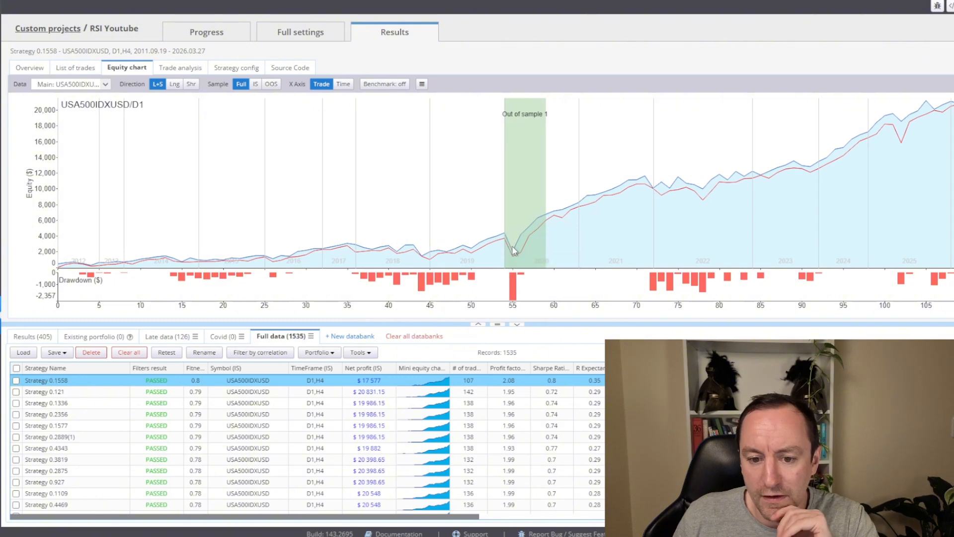
{"action": "left_click", "coordinate": [368, 393]}
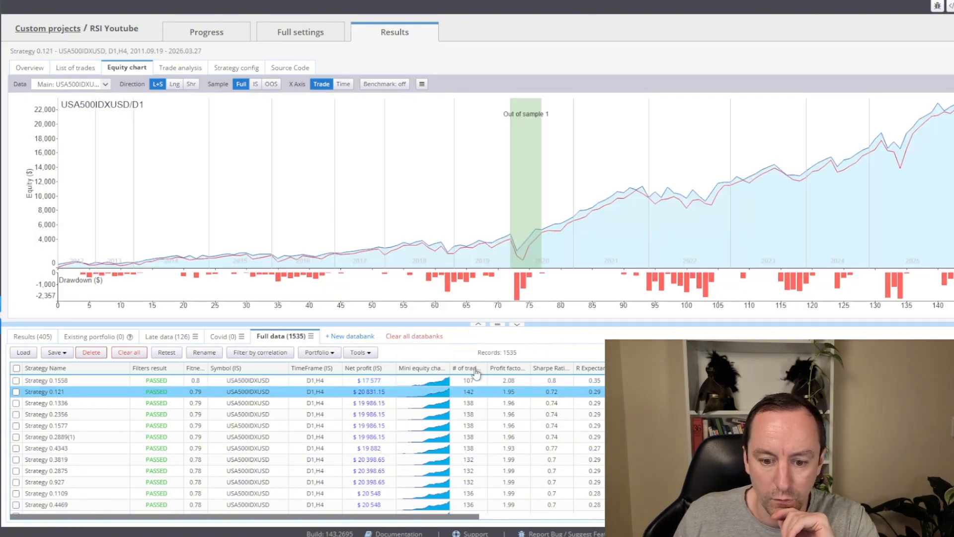
Step: Sort the Full data databank by profit factor from highest to lowest and view the top strategy's equity chart
{"action": "left_click", "coordinate": [520, 370]}
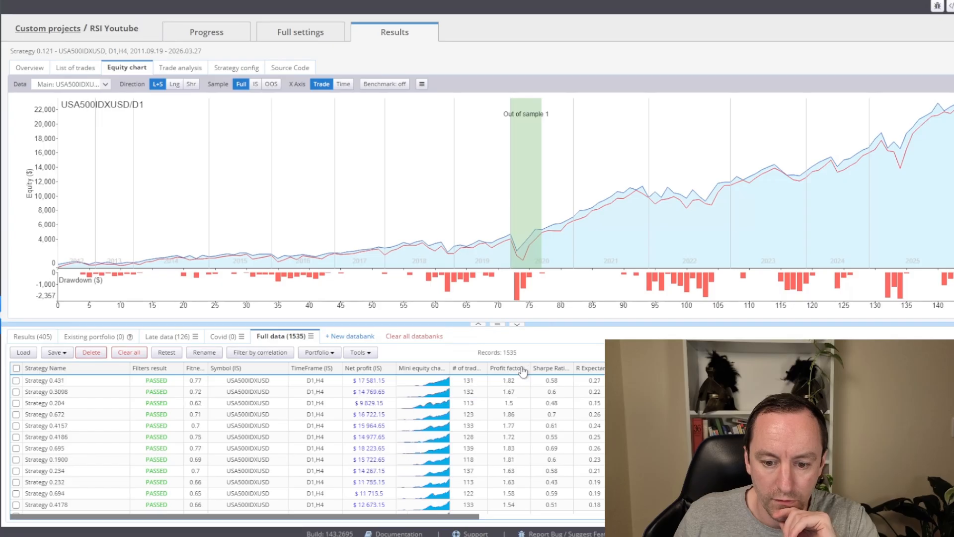
{"action": "left_click", "coordinate": [520, 371]}
{"action": "left_click", "coordinate": [515, 382]}
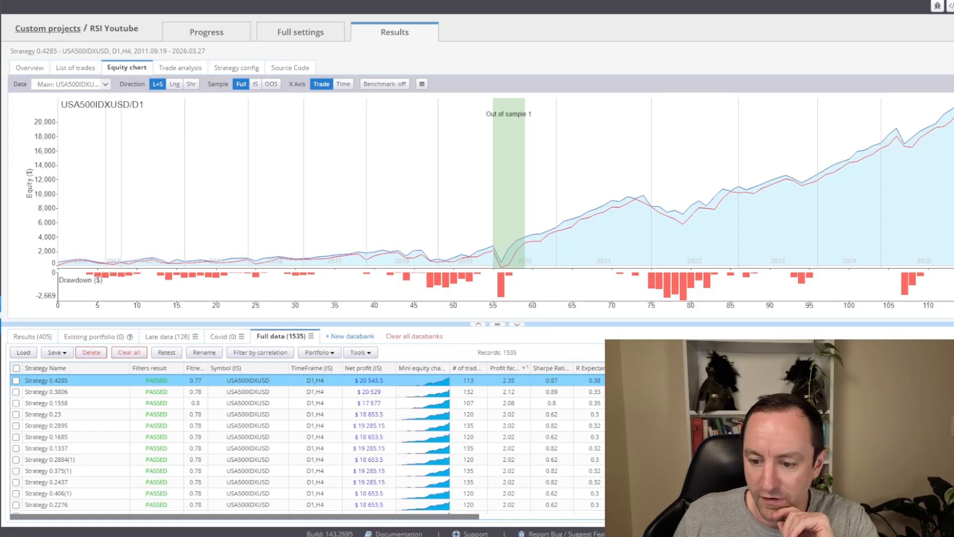
Step: Return the databank to its fitness order and compare the equity charts of Strategy 0.1558 and Strategy 0.121
{"action": "left_click", "coordinate": [586, 386]}
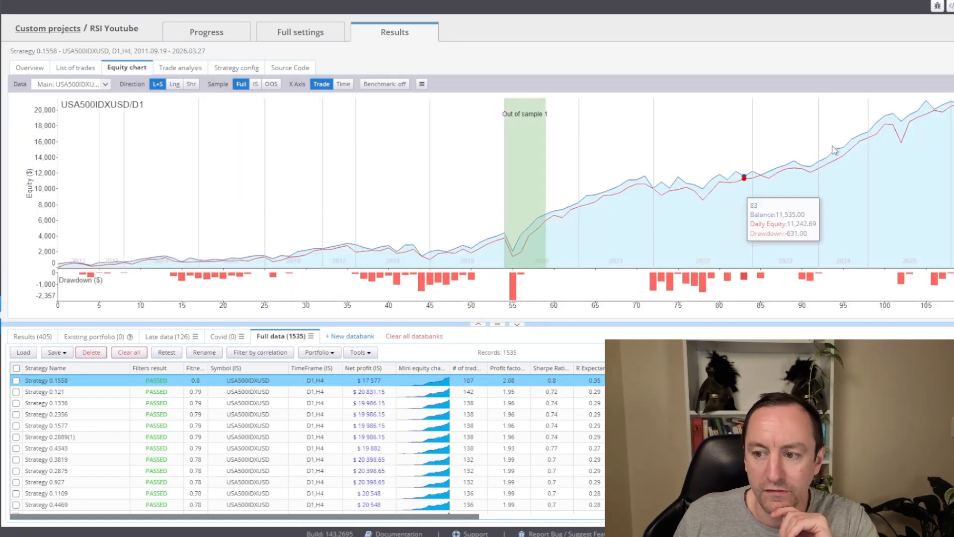
{"action": "left_click", "coordinate": [509, 390]}
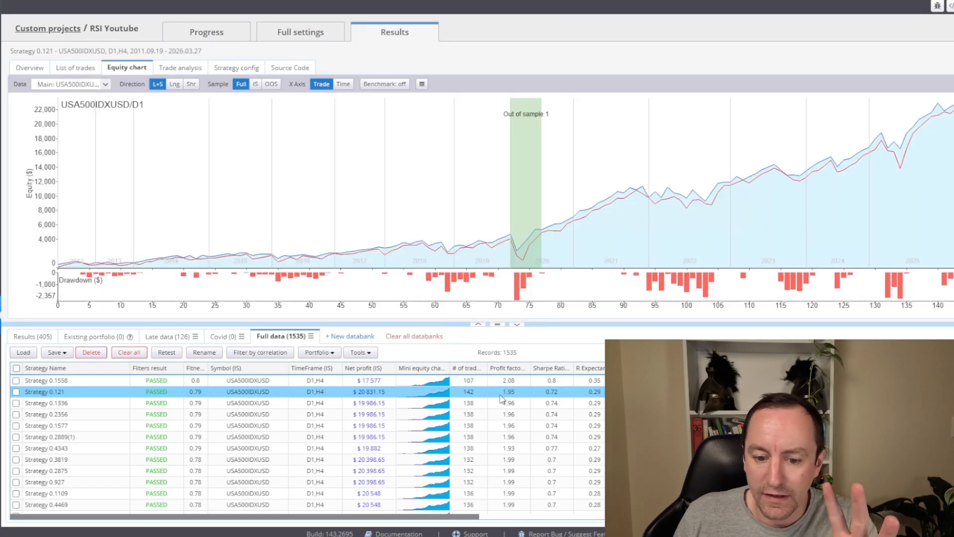
{"action": "key", "text": "Up"}
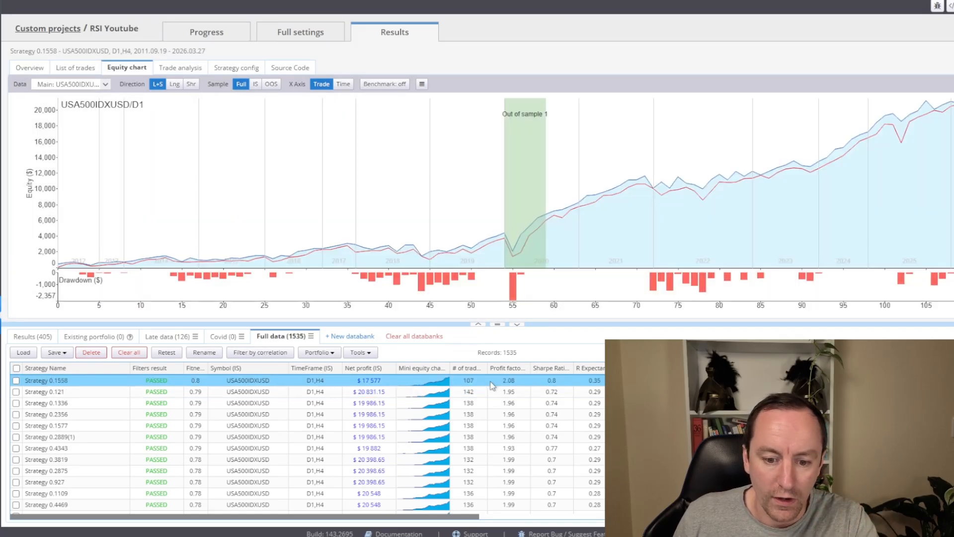
{"action": "left_click", "coordinate": [481, 395]}
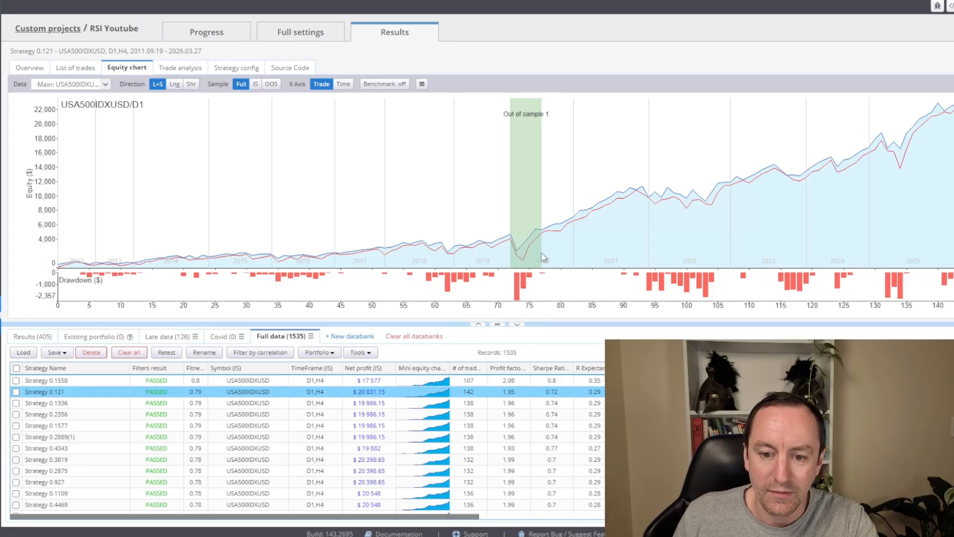
Step: Examine the overview statistics of Strategy 0.121 and return to its equity chart
{"action": "left_click", "coordinate": [31, 68]}
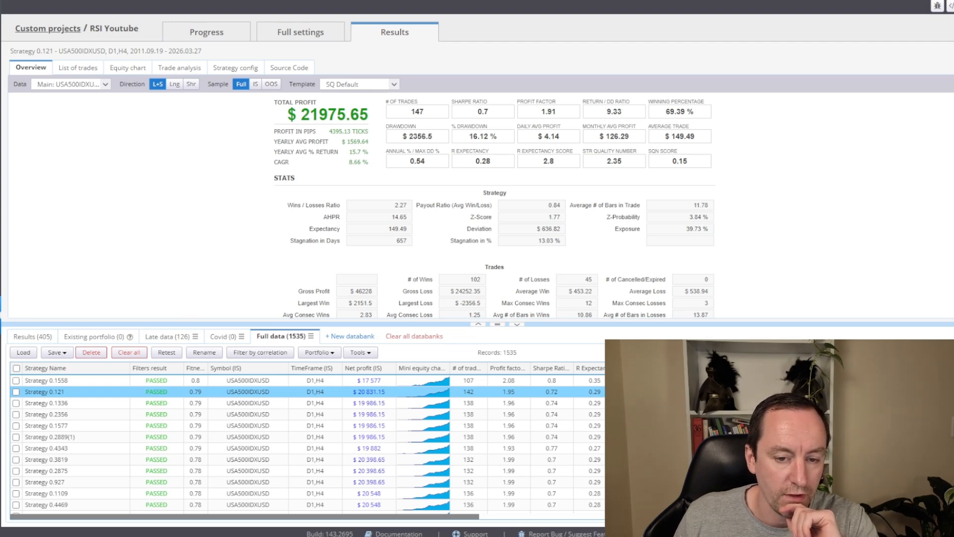
{"action": "left_click", "coordinate": [372, 153]}
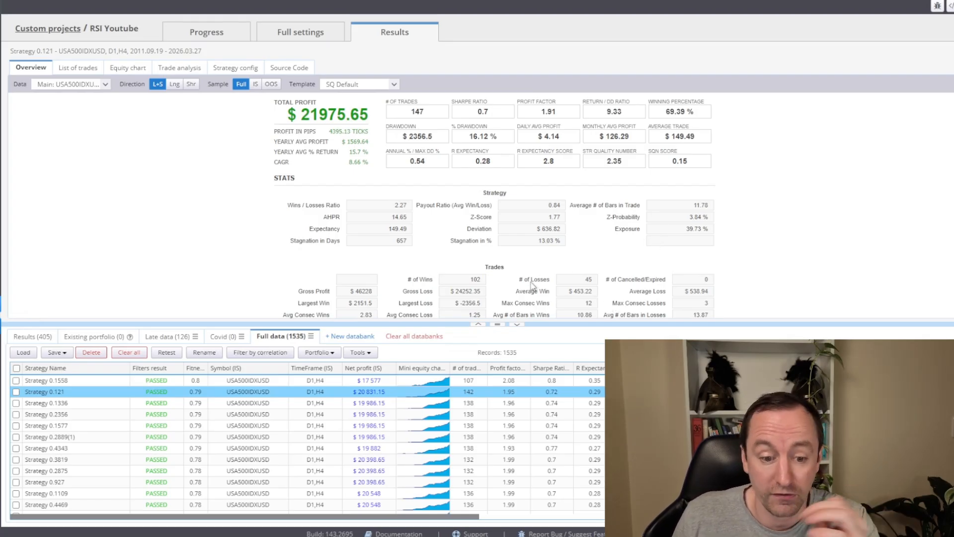
{"action": "left_click", "coordinate": [112, 69]}
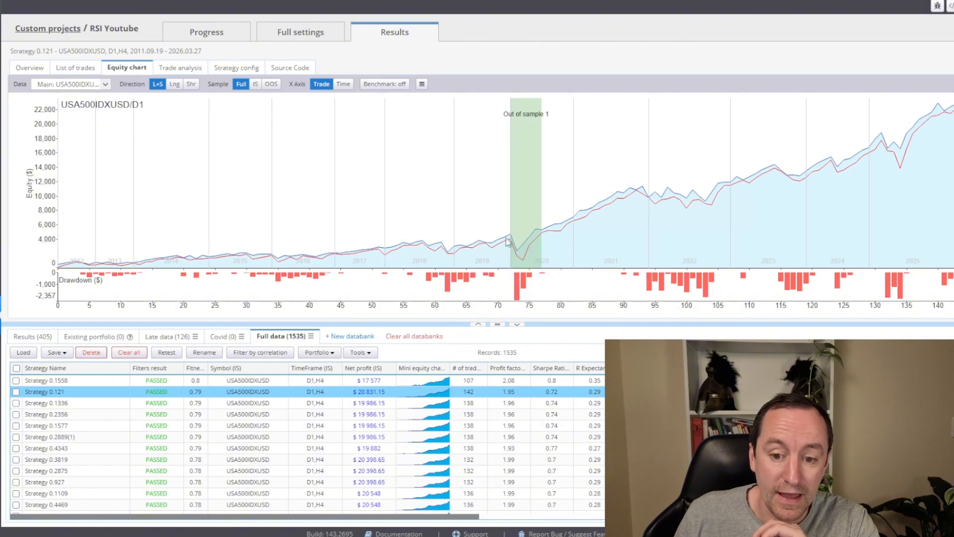
Step: Browse the equity charts from Strategy 0.1336 down to Strategy 0.1109 and examine the latter's drawdowns in the 2020 out-of-sample period and 2025
{"action": "left_click", "coordinate": [452, 405]}
{"action": "left_click", "coordinate": [453, 416]}
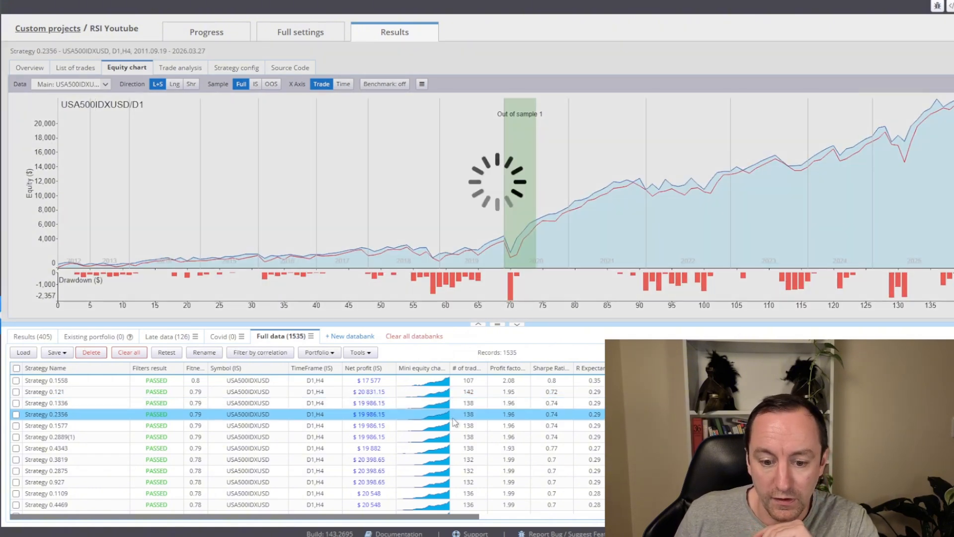
{"action": "left_click", "coordinate": [453, 426]}
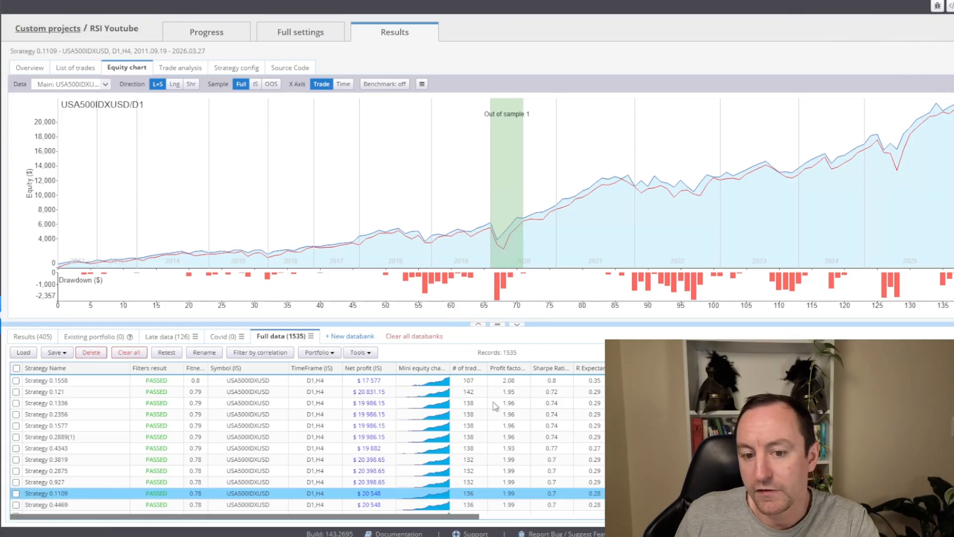
{"action": "mouse_move", "coordinate": [486, 229]}
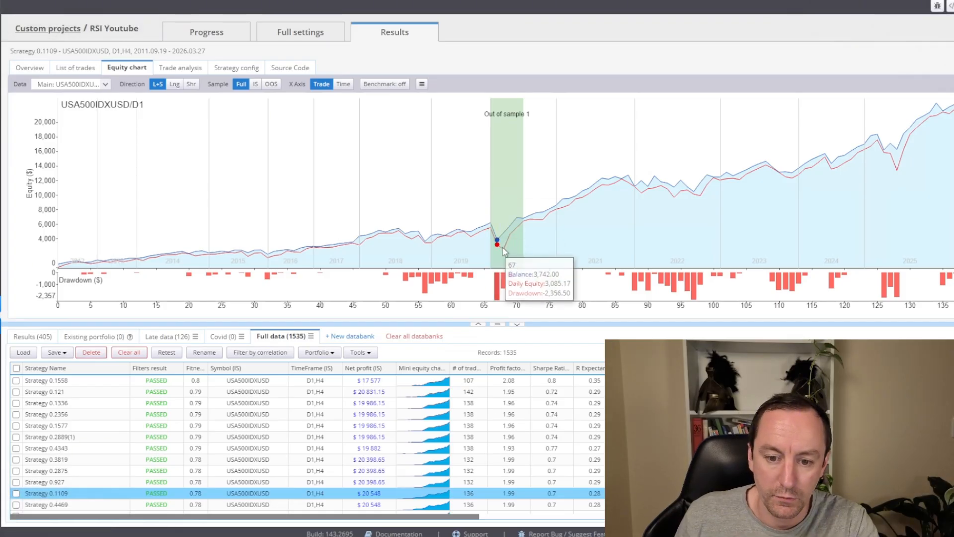
{"action": "mouse_move", "coordinate": [498, 296]}
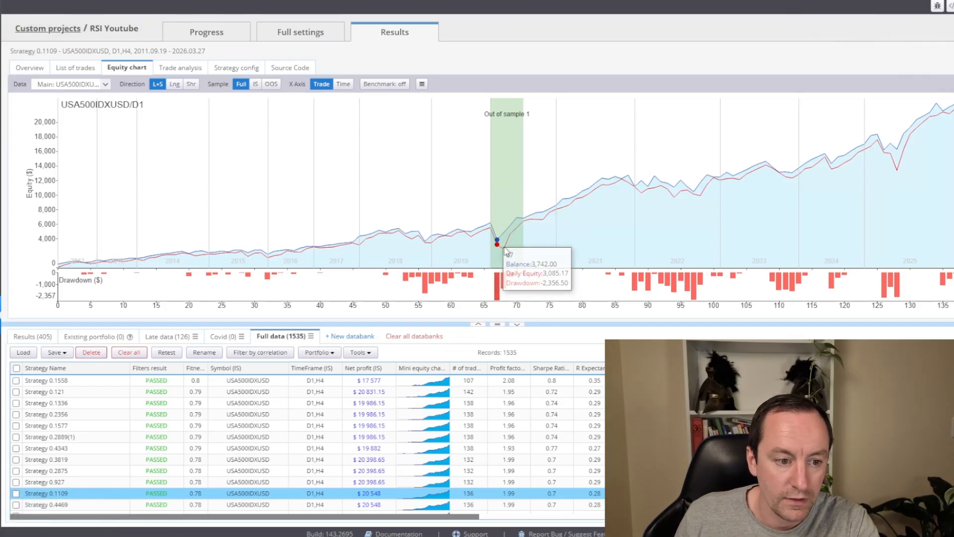
{"action": "mouse_move", "coordinate": [603, 198]}
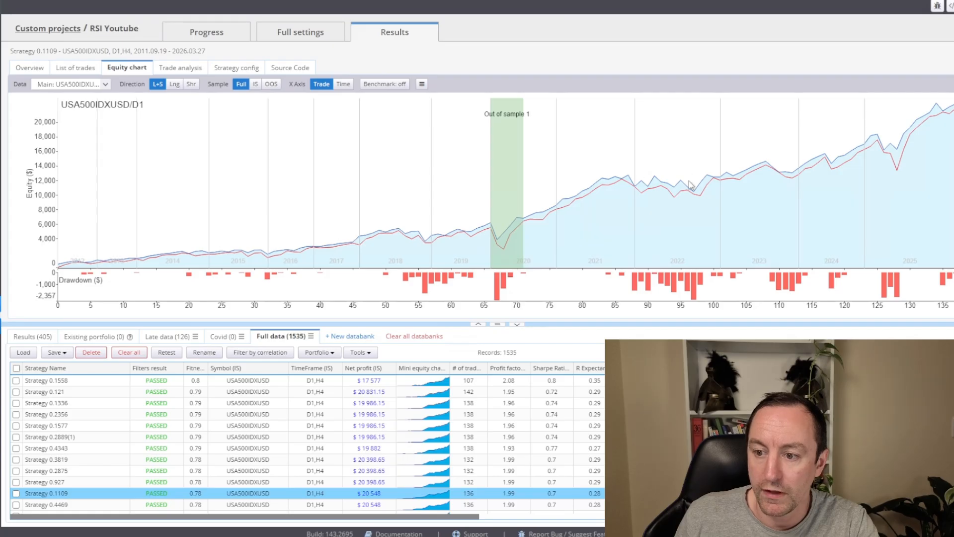
{"action": "mouse_move", "coordinate": [502, 252]}
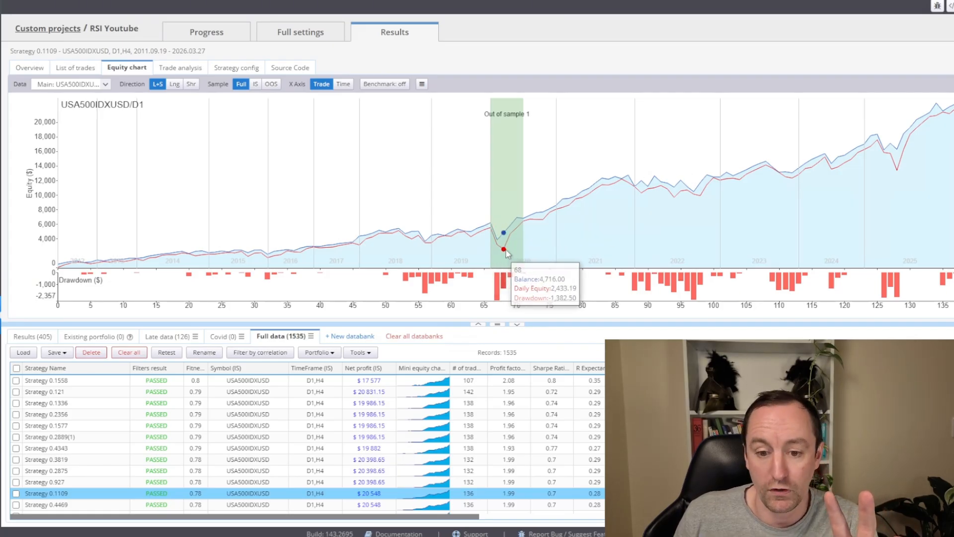
{"action": "mouse_move", "coordinate": [526, 229]}
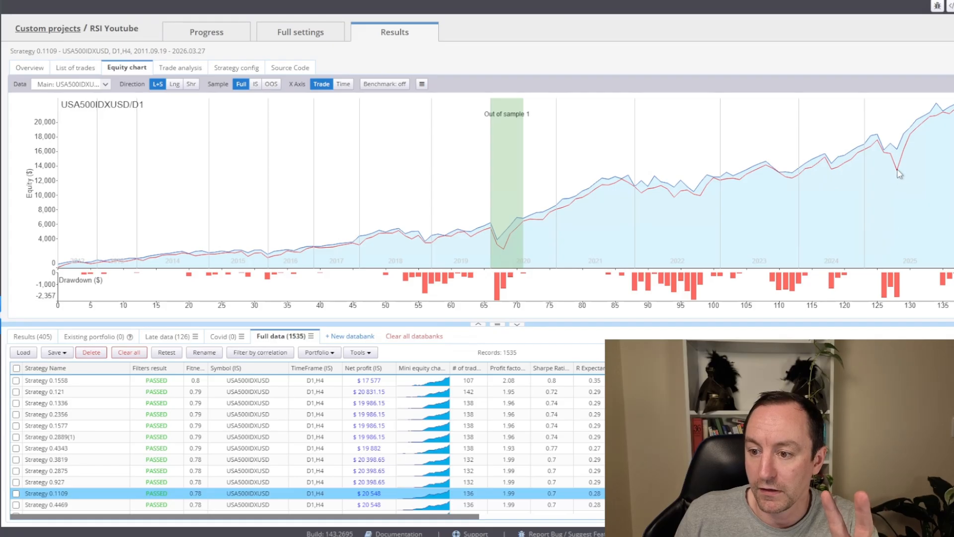
{"action": "mouse_move", "coordinate": [898, 171]}
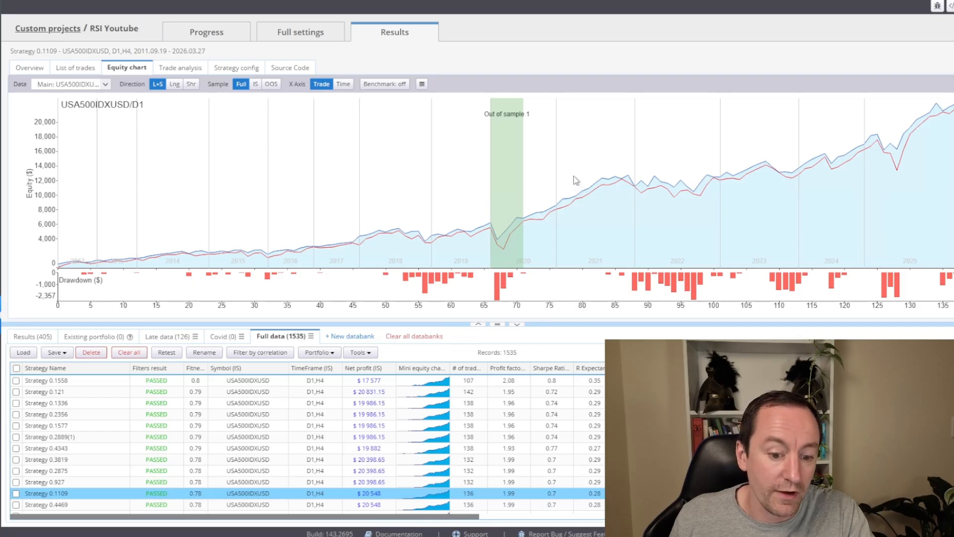
Step: Examine the overview statistics of Strategy 0.1109 and save only that strategy in SQ X format
{"action": "left_click", "coordinate": [31, 68]}
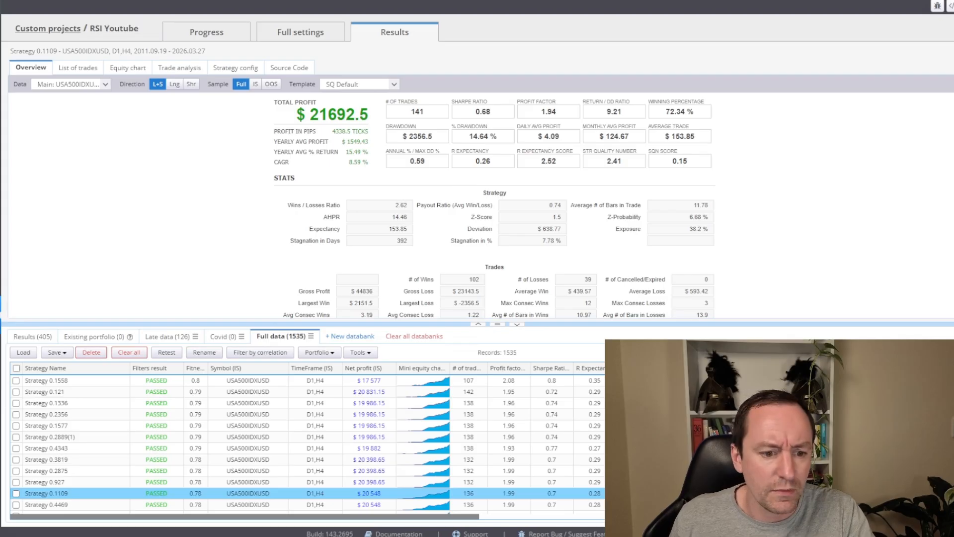
{"action": "left_click", "coordinate": [16, 493]}
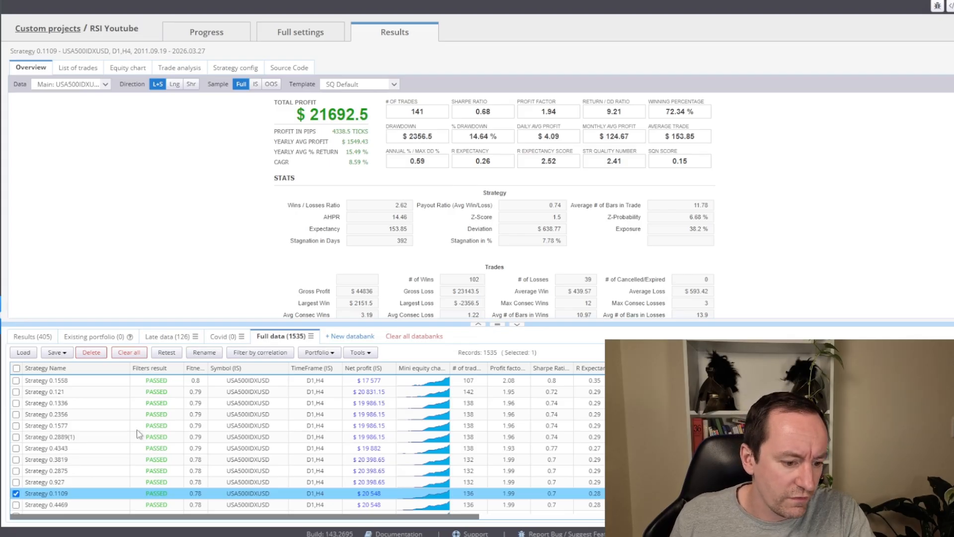
{"action": "left_click", "coordinate": [64, 353]}
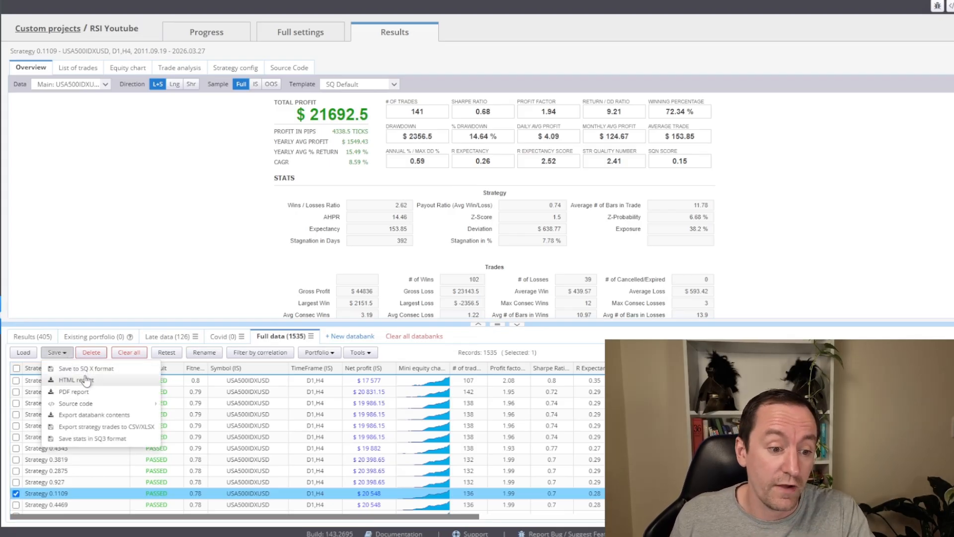
{"action": "left_click", "coordinate": [78, 368]}
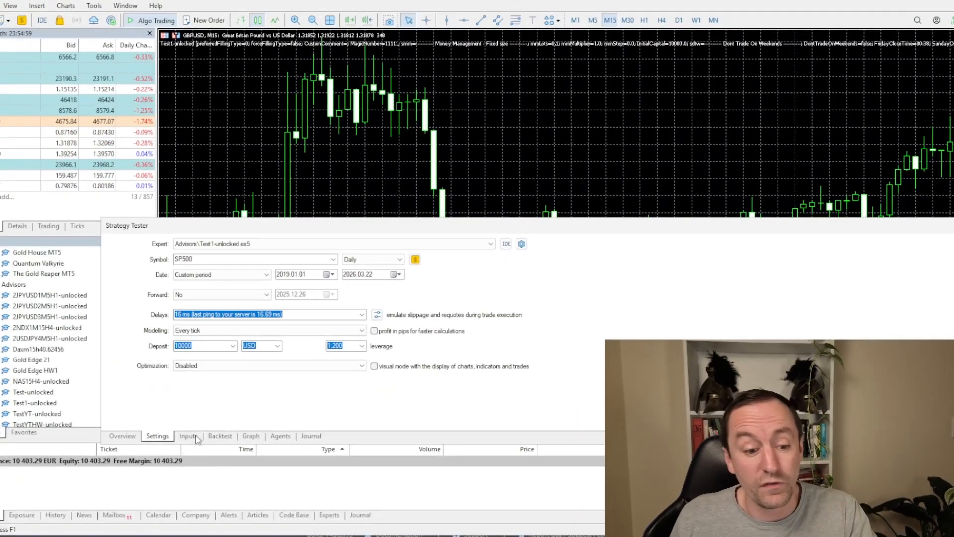
Step: In the MetaTrader Strategy Tester, set the Subchart1Symbol input of the Test1-unlocked expert to SP500
{"action": "left_click", "coordinate": [196, 437]}
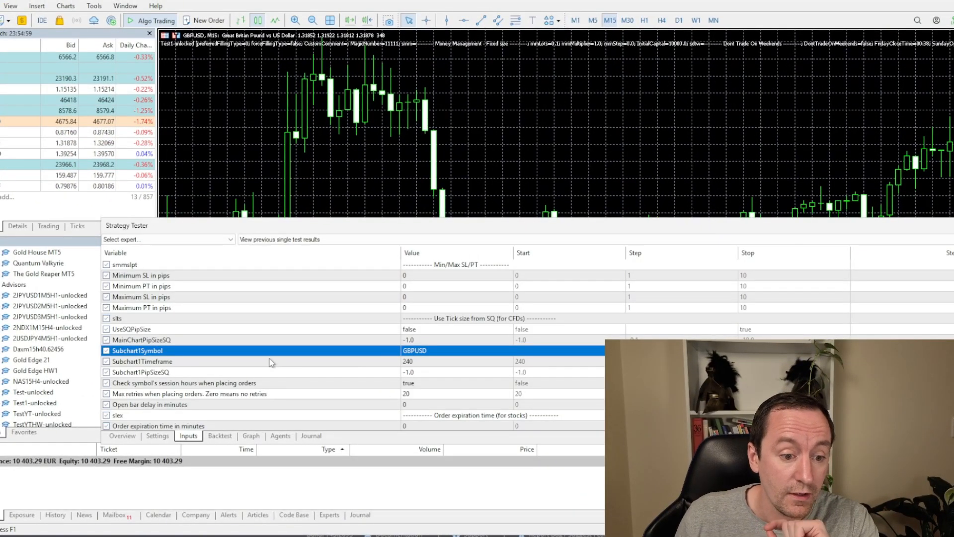
{"action": "key", "text": "Up"}
{"action": "double_click", "coordinate": [428, 353]}
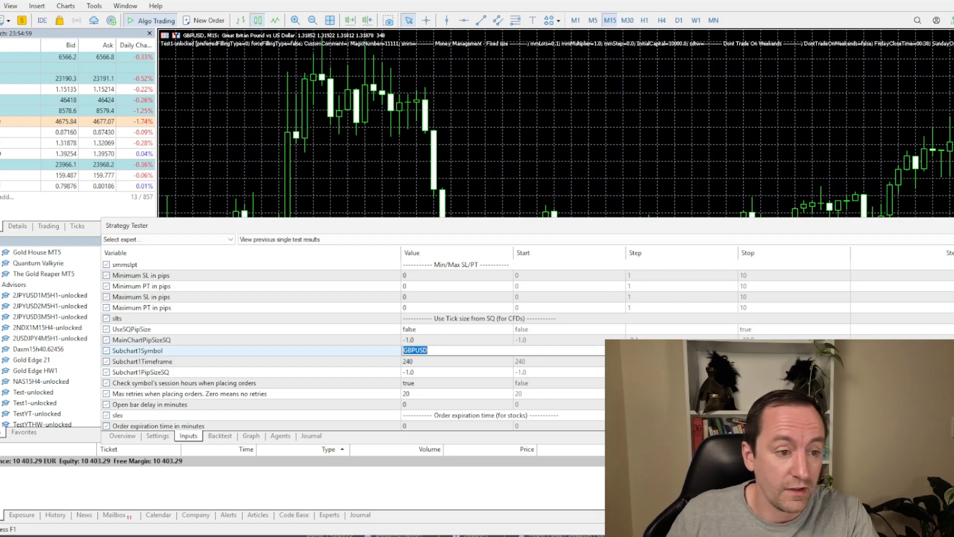
{"action": "type", "text": "SP500"}
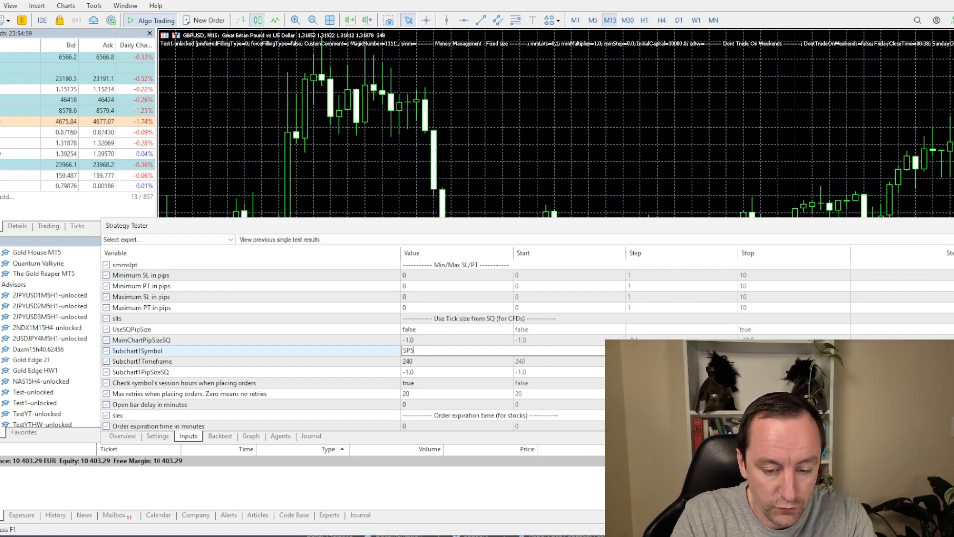
{"action": "double_click", "coordinate": [416, 364]}
{"action": "left_click", "coordinate": [426, 352]}
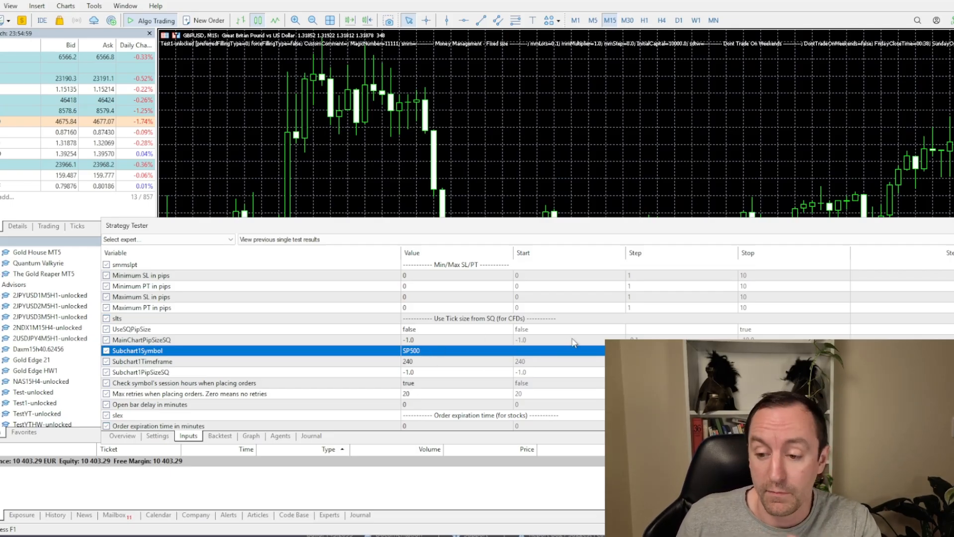
Step: Run the daily SP500 backtest and examine its balance and equity graph from 2019 to 2026 and its backtest report
{"action": "left_click", "coordinate": [487, 535]}
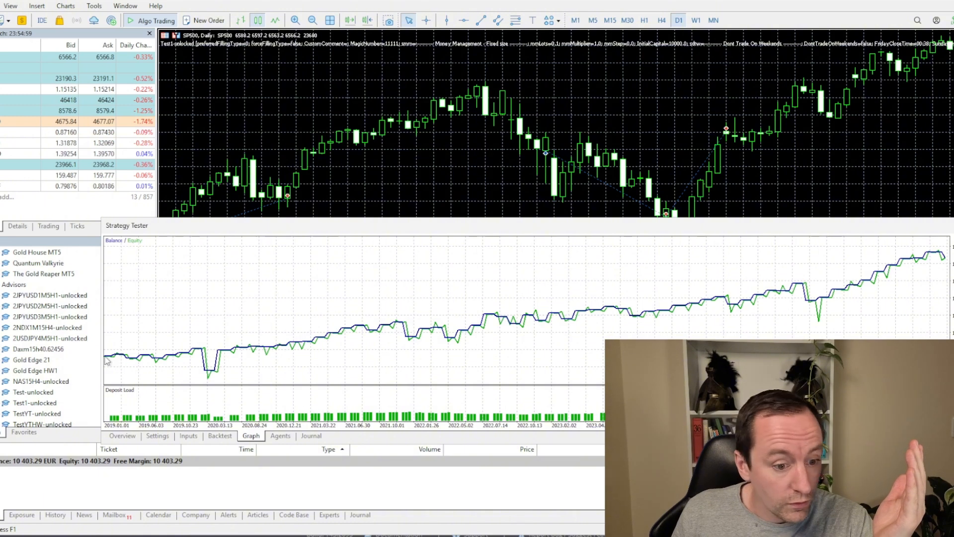
{"action": "mouse_move", "coordinate": [110, 361]}
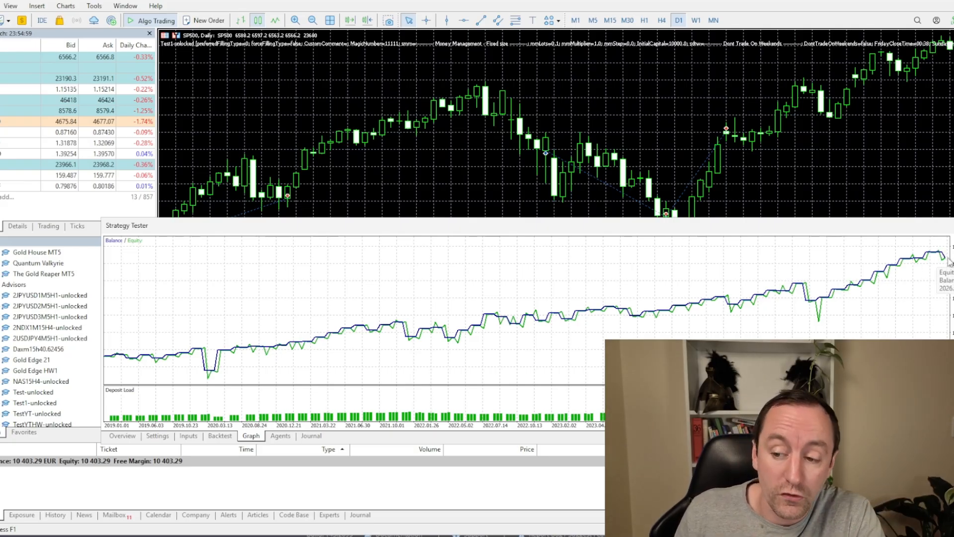
{"action": "left_click", "coordinate": [220, 436]}
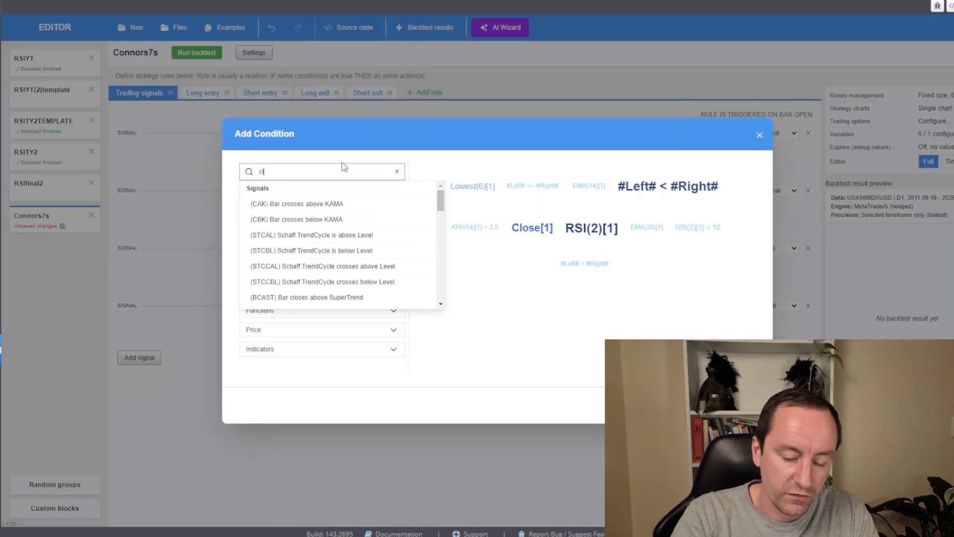
Step: In the Connors7s strategy, add a long entry condition with Close[1] as its left side and "Is lower" as the comparison
{"action": "type", "text": "ose"}
{"action": "scroll", "coordinate": [341, 234], "scroll_direction": "down", "scroll_amount": 3}
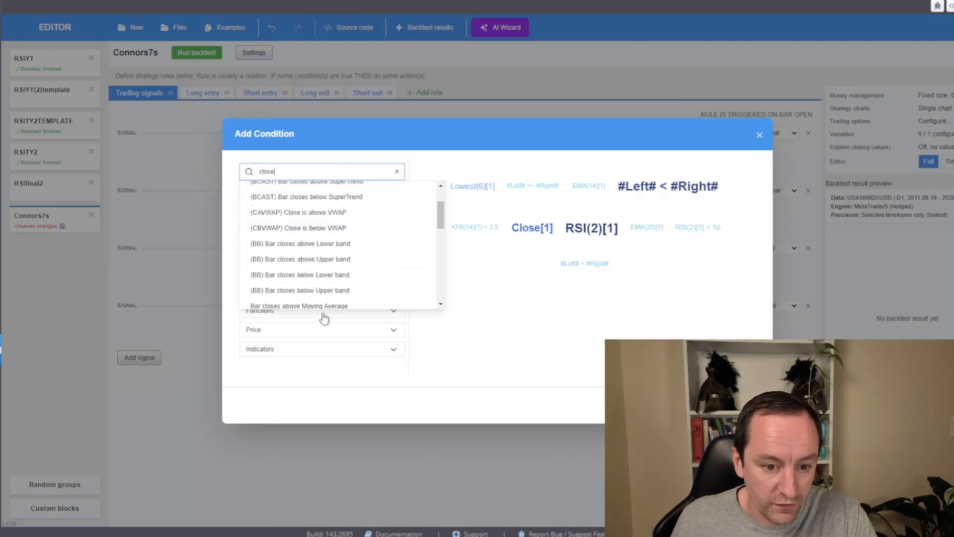
{"action": "scroll", "coordinate": [341, 256], "scroll_direction": "down", "scroll_amount": 3}
{"action": "left_click", "coordinate": [277, 272]}
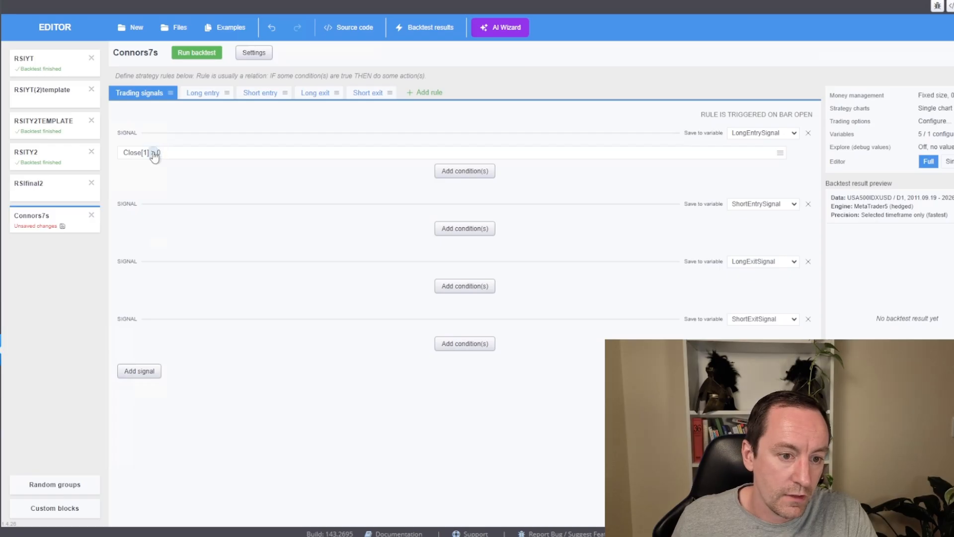
{"action": "left_click", "coordinate": [153, 153]}
{"action": "type", "text": "<"}
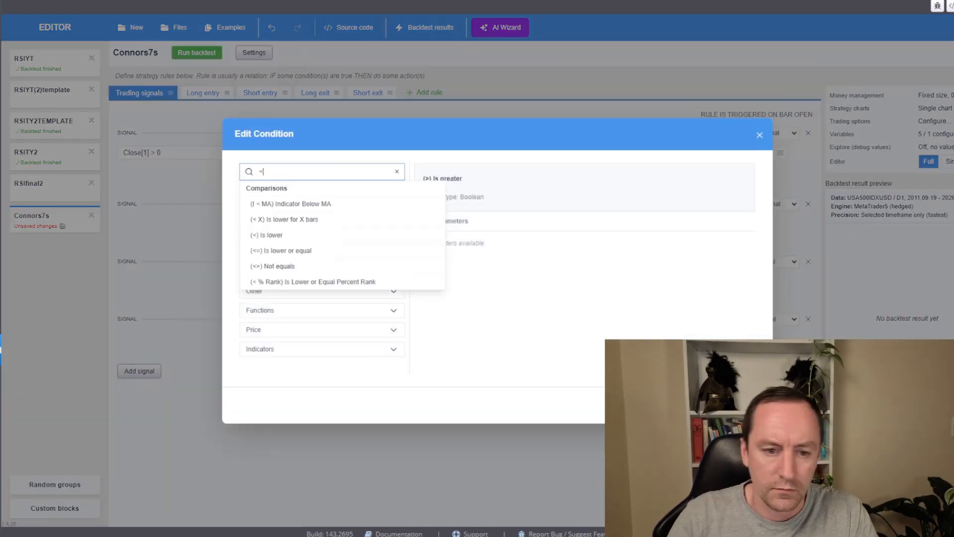
{"action": "left_click", "coordinate": [271, 233]}
{"action": "left_click", "coordinate": [735, 405]}
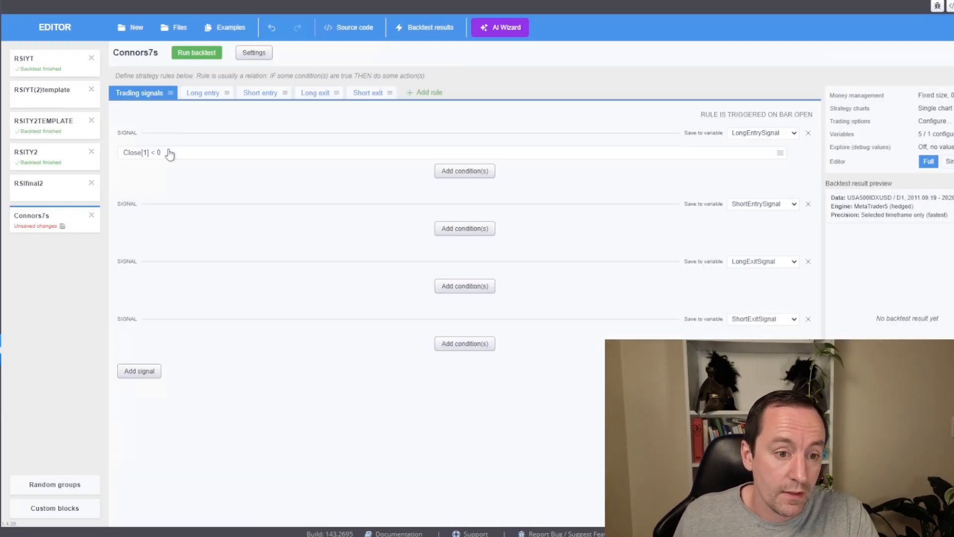
Step: Replace the zero in the long entry condition with the Lowest indicator, computed from Close with period 6 and shift 2
{"action": "left_click", "coordinate": [159, 152]}
{"action": "type", "text": "loe"}
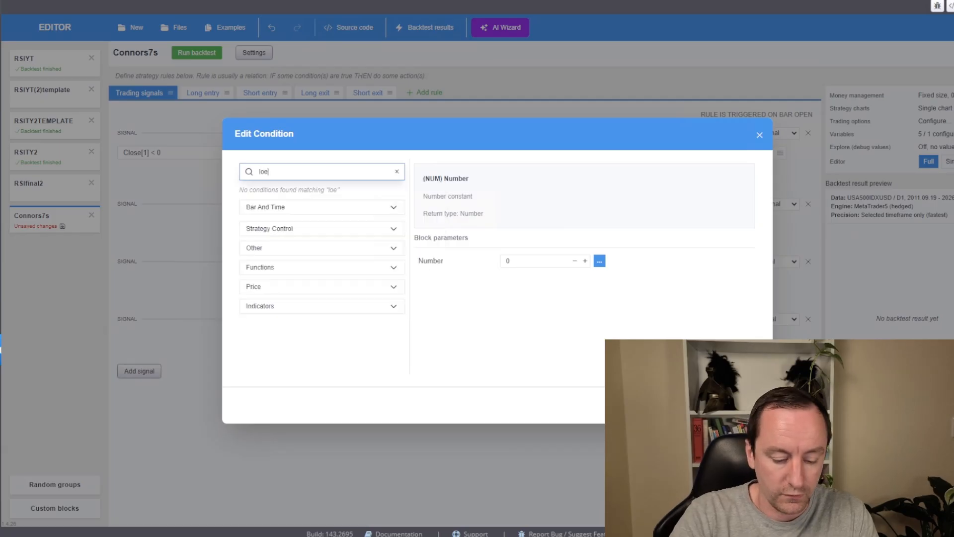
{"action": "key", "text": "BackSpace"}
{"action": "type", "text": "wes"}
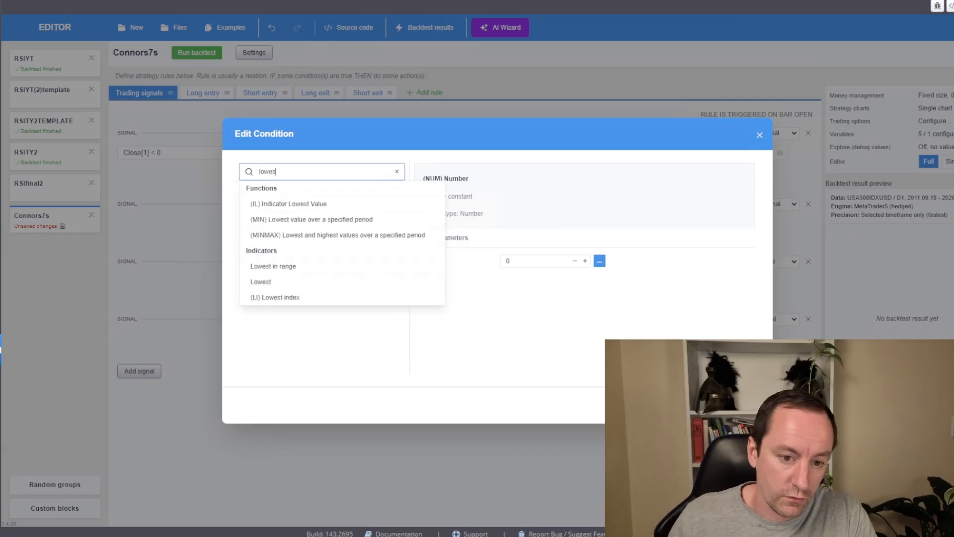
{"action": "left_click", "coordinate": [307, 283]}
{"action": "left_click", "coordinate": [539, 308]}
{"action": "key", "text": "BackSpace"}
{"action": "key", "text": "BackSpace"}
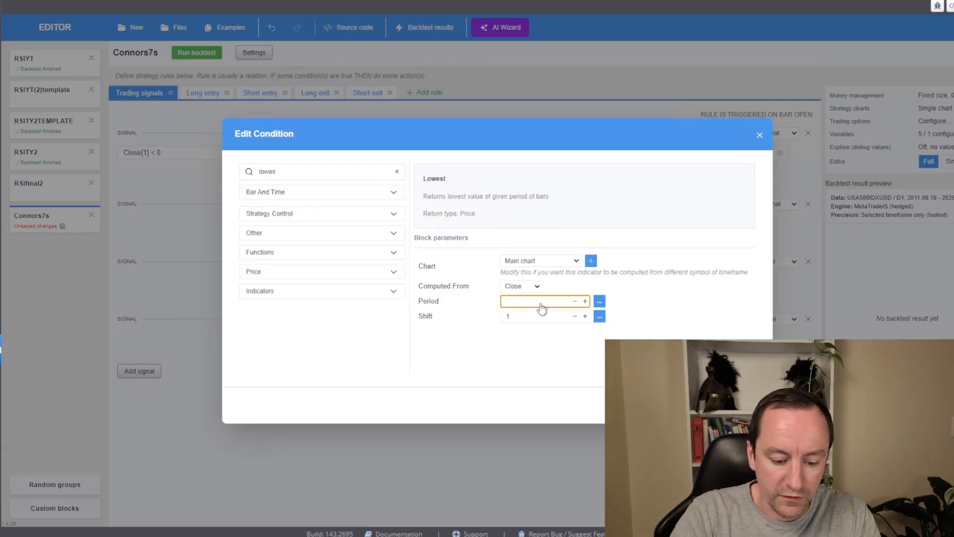
{"action": "type", "text": "6"}
{"action": "left_click", "coordinate": [585, 316]}
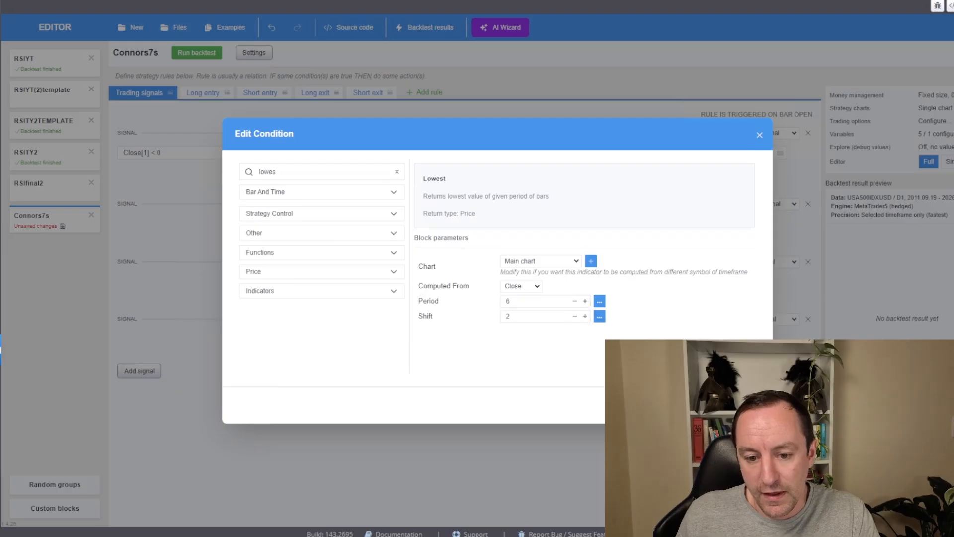
{"action": "left_click", "coordinate": [547, 302]}
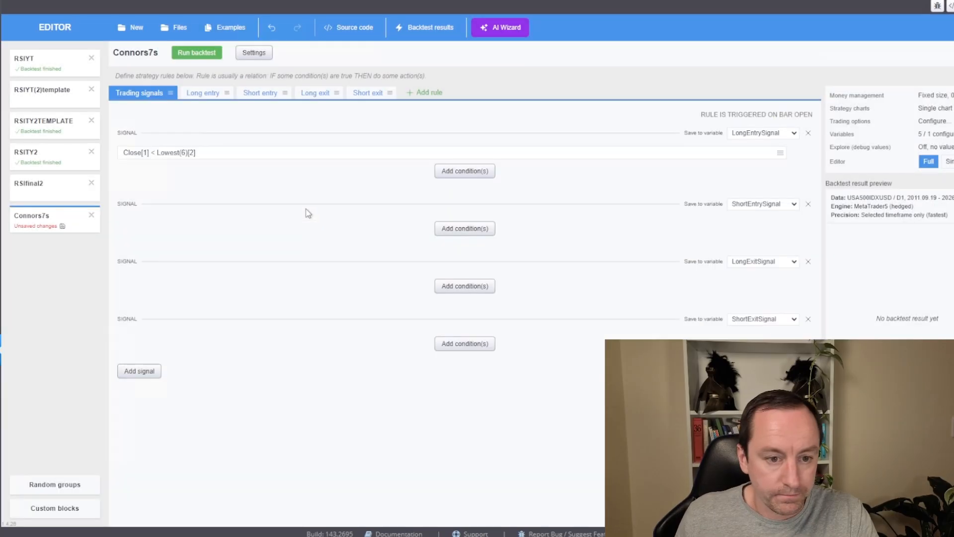
Step: Add a second long entry condition requiring Close[1] to be greater than the Simple Moving Average with period 200 and shift 2
{"action": "left_click", "coordinate": [459, 174]}
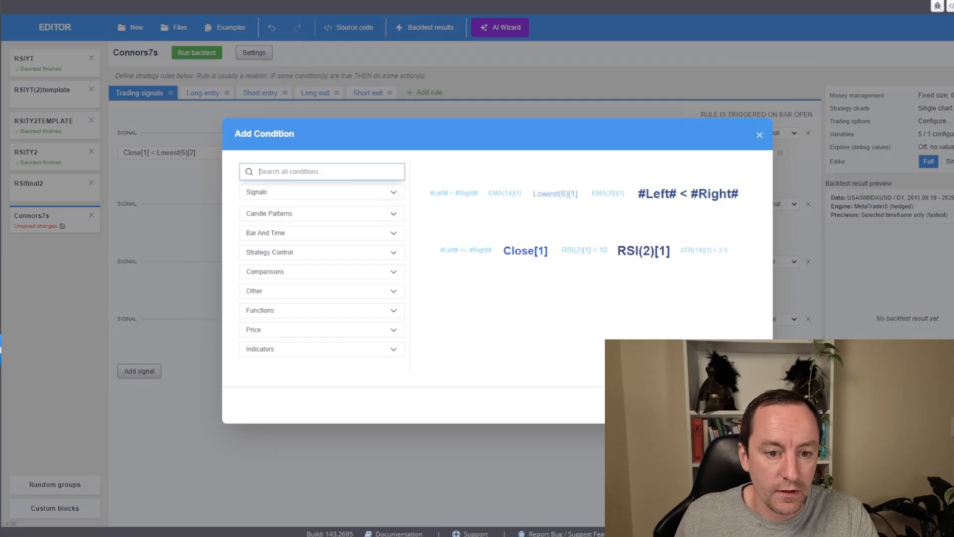
{"action": "left_click", "coordinate": [536, 254]}
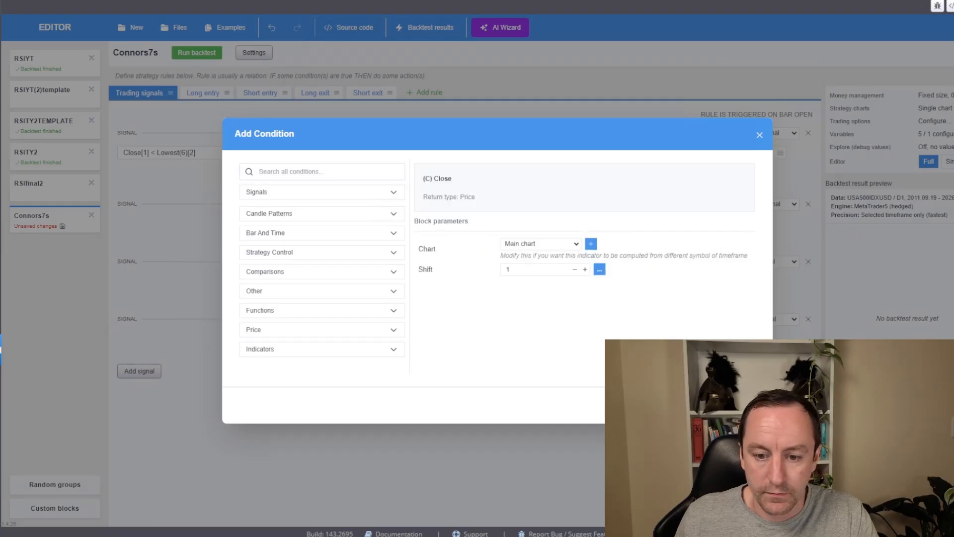
{"action": "left_click", "coordinate": [735, 406]}
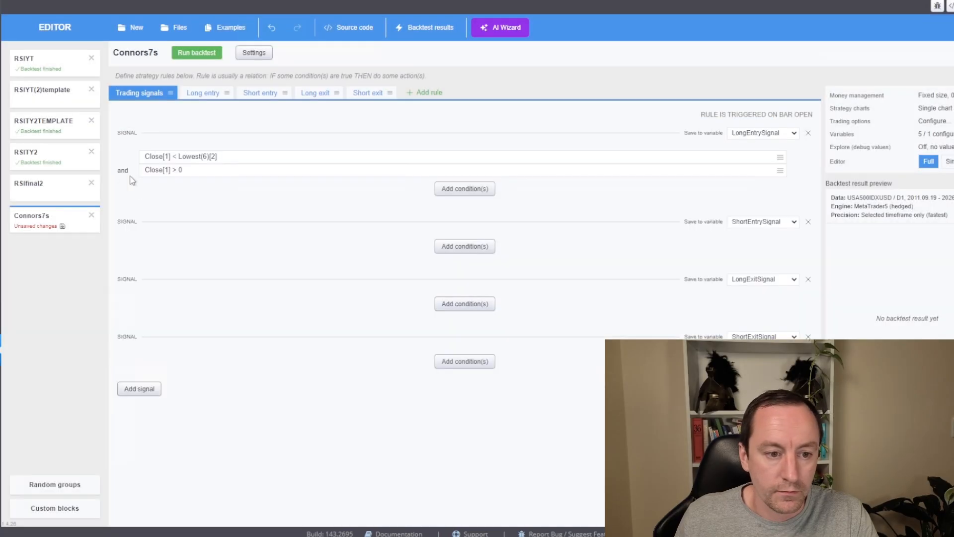
{"action": "left_click", "coordinate": [181, 171]}
{"action": "type", "text": "sma"}
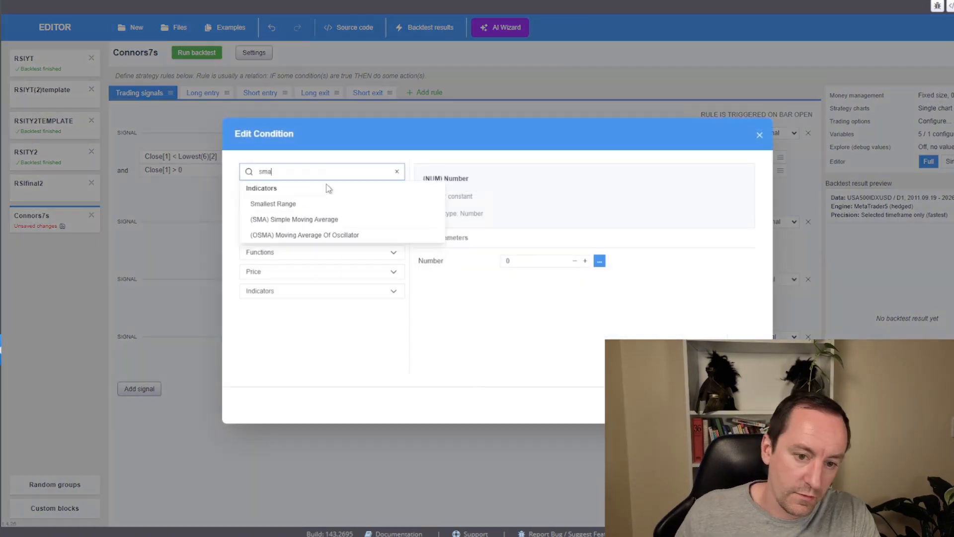
{"action": "left_click", "coordinate": [330, 219]}
{"action": "left_click", "coordinate": [526, 309]}
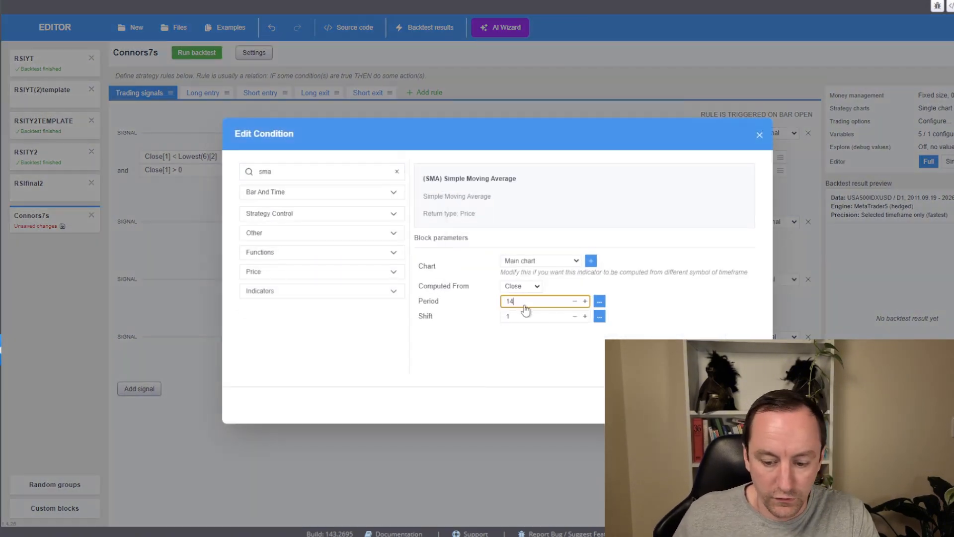
{"action": "type", "text": "200"}
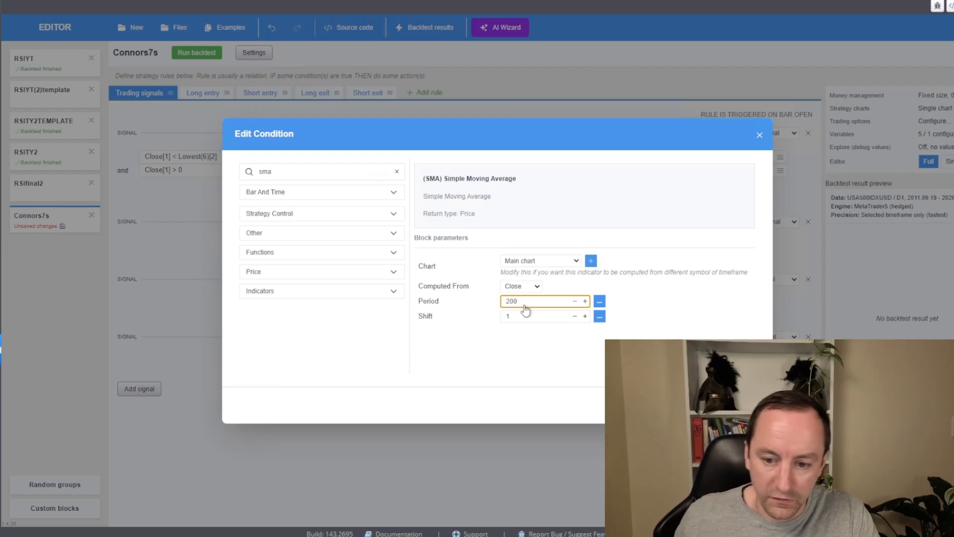
{"action": "left_click", "coordinate": [585, 317]}
{"action": "left_click", "coordinate": [738, 405]}
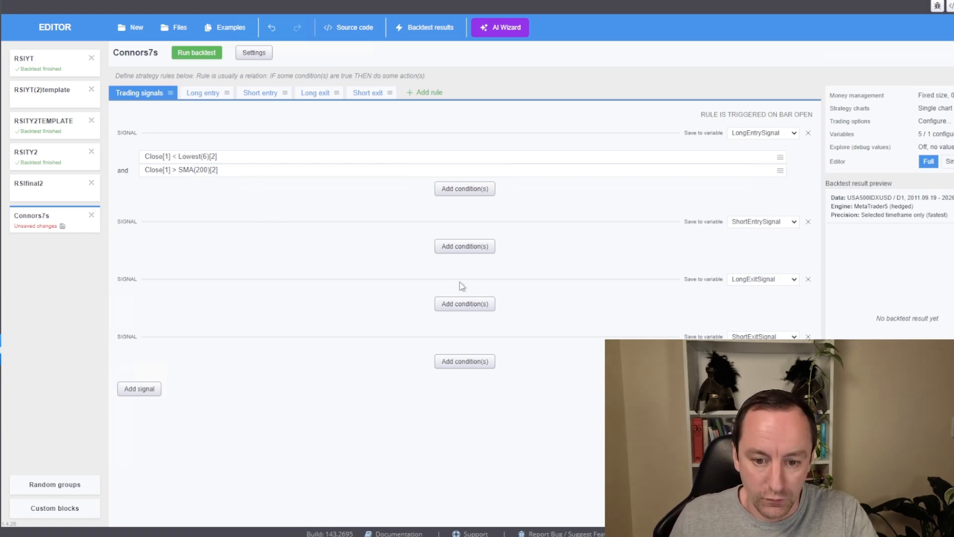
Step: Add a long exit condition with Close[1] as its left side and a greater-than comparison
{"action": "left_click", "coordinate": [465, 307]}
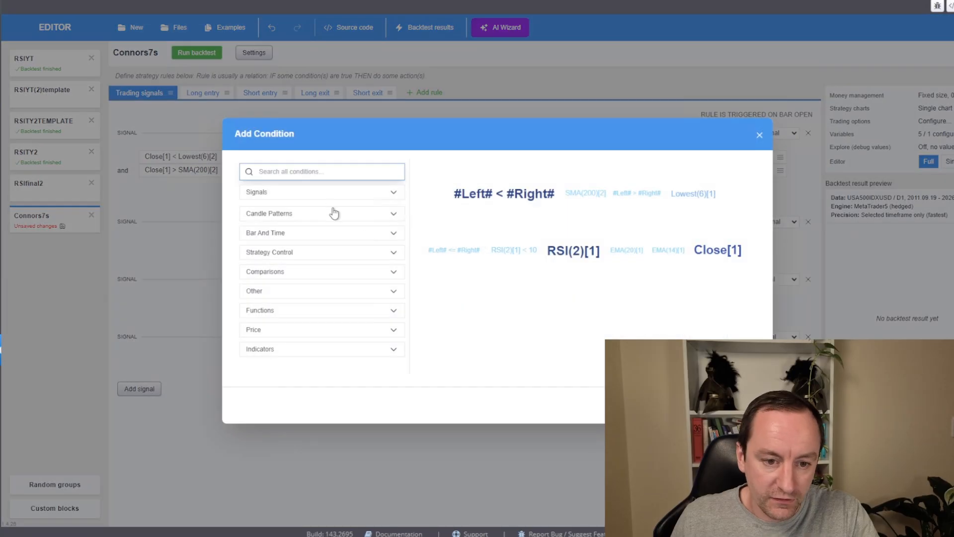
{"action": "left_click", "coordinate": [718, 250]}
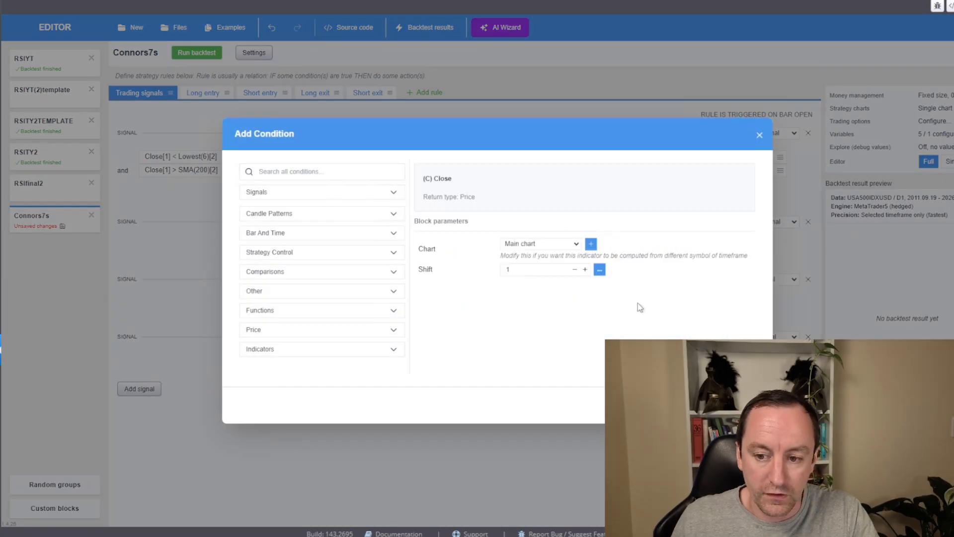
{"action": "left_click", "coordinate": [730, 405]}
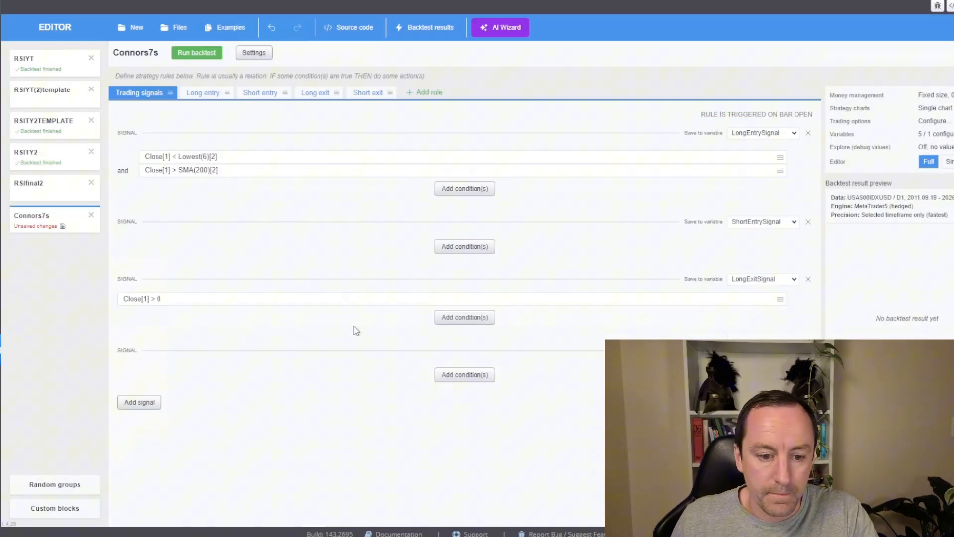
Step: Replace the zero in the long exit condition with the Highest indicator, computed from Close with period 6 and shift 2
{"action": "left_click", "coordinate": [159, 300]}
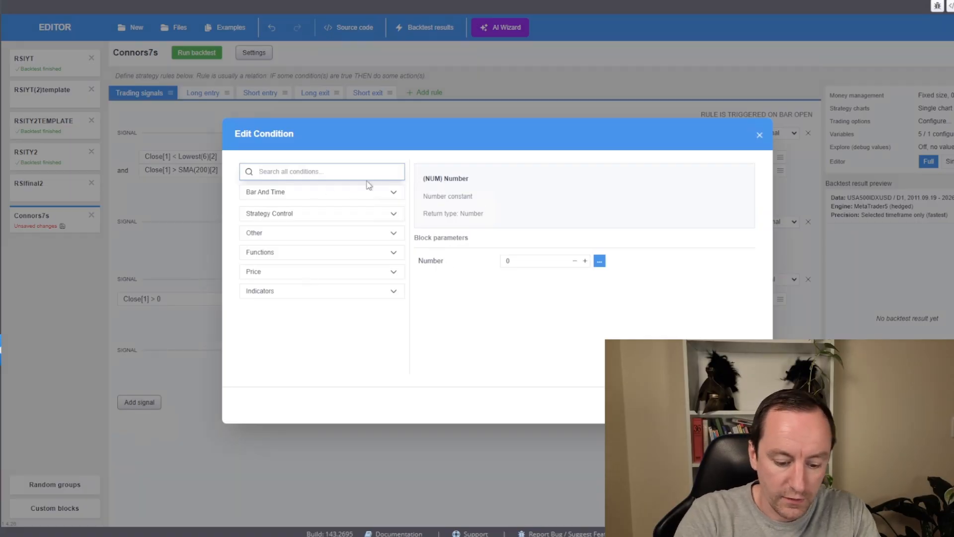
{"action": "type", "text": "high"}
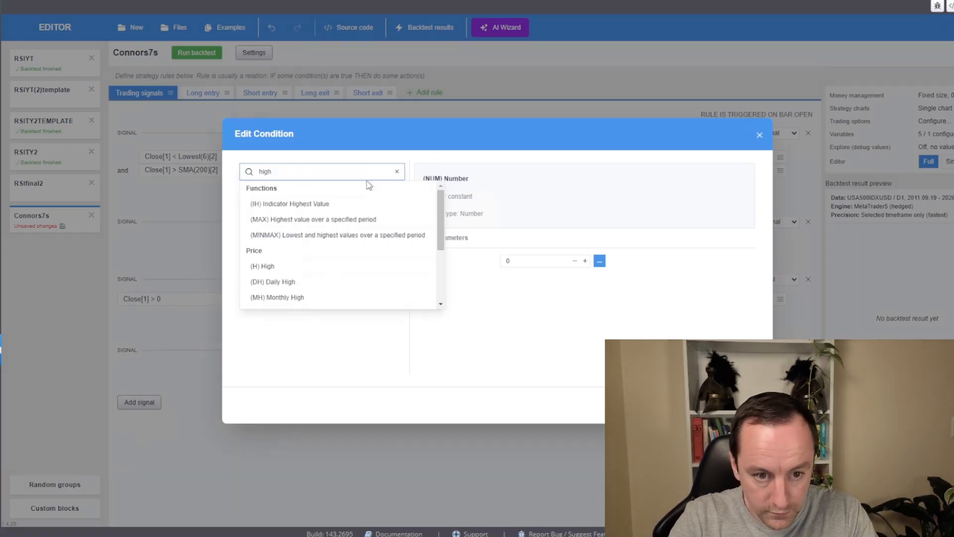
{"action": "type", "text": "es"}
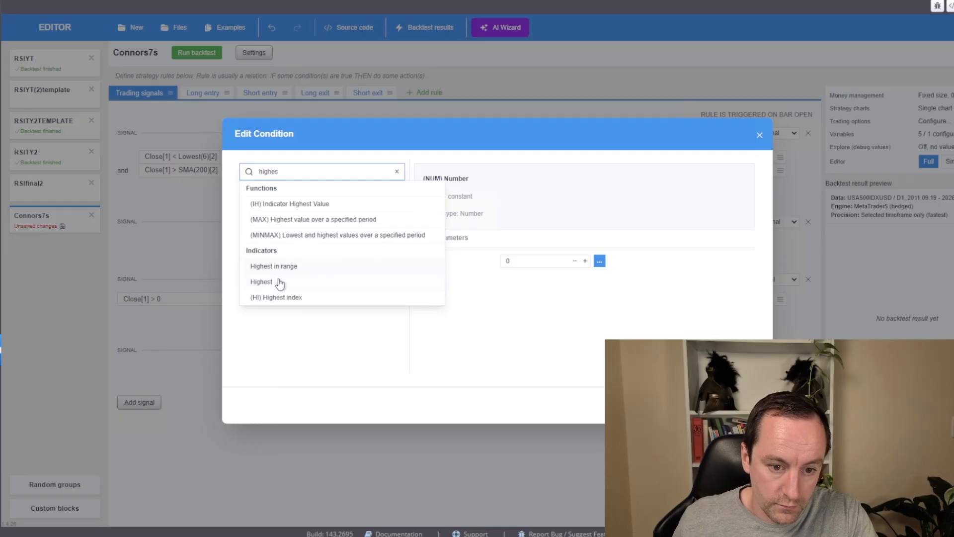
{"action": "left_click", "coordinate": [280, 282]}
{"action": "left_click_drag", "start_coordinate": [518, 302], "coordinate": [500, 304]}
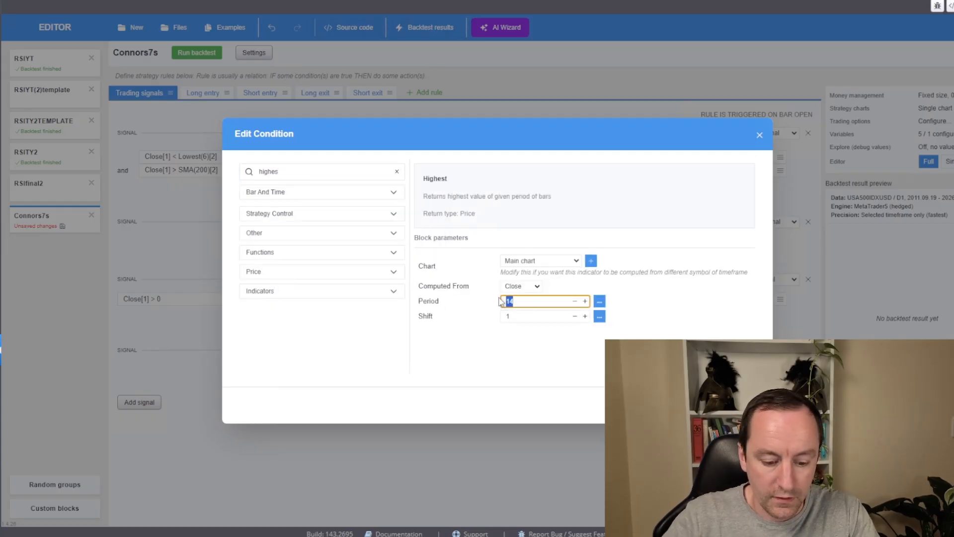
{"action": "type", "text": "6"}
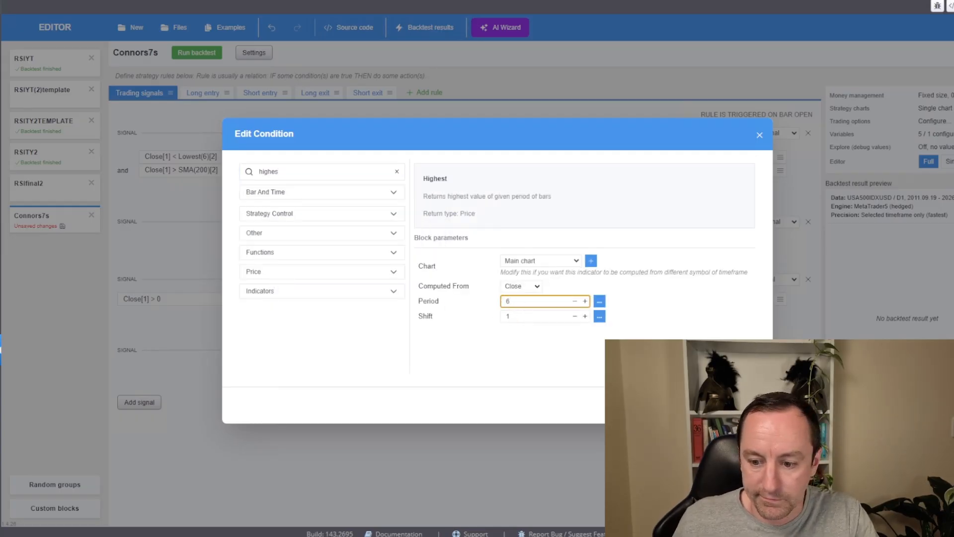
{"action": "left_click", "coordinate": [585, 316]}
{"action": "left_click", "coordinate": [736, 405]}
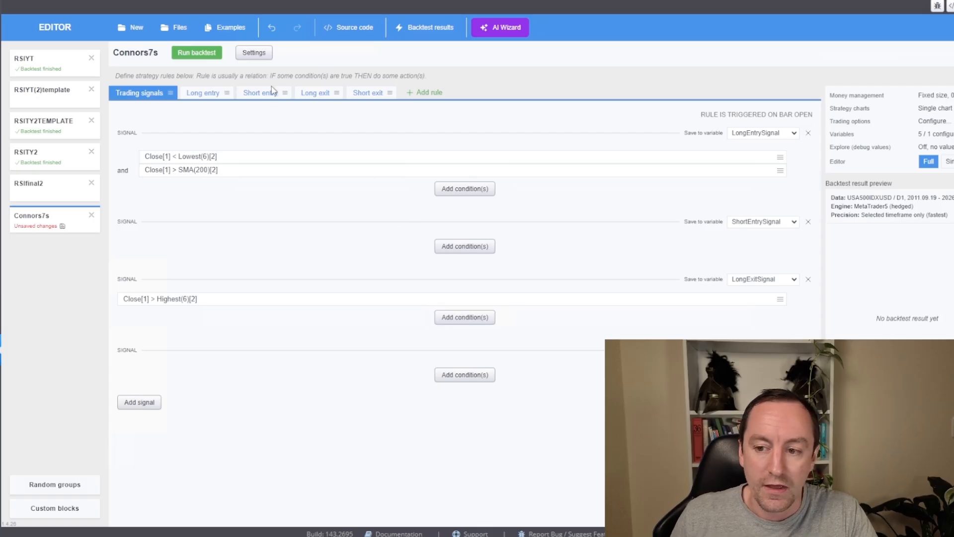
Step: Run the Connors7s backtest with the existing USA500IDXUSD D1 settings and view its equity chart
{"action": "left_click", "coordinate": [254, 53]}
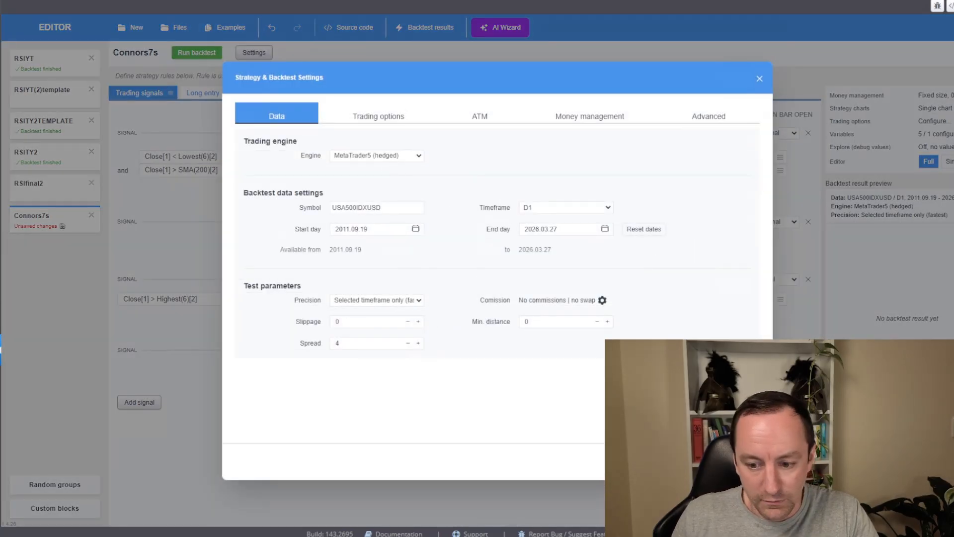
{"action": "left_click", "coordinate": [728, 461]}
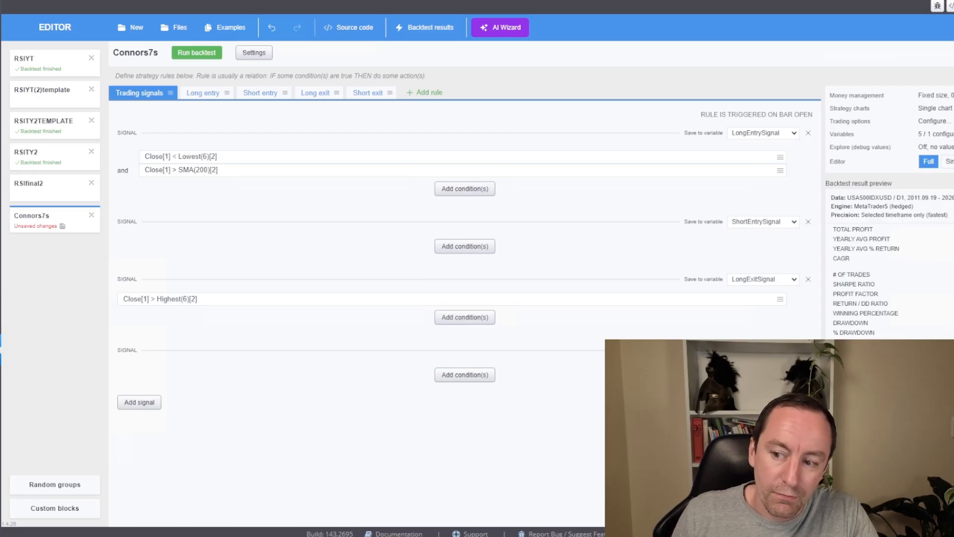
{"action": "left_click", "coordinate": [920, 297]}
{"action": "left_click", "coordinate": [127, 71]}
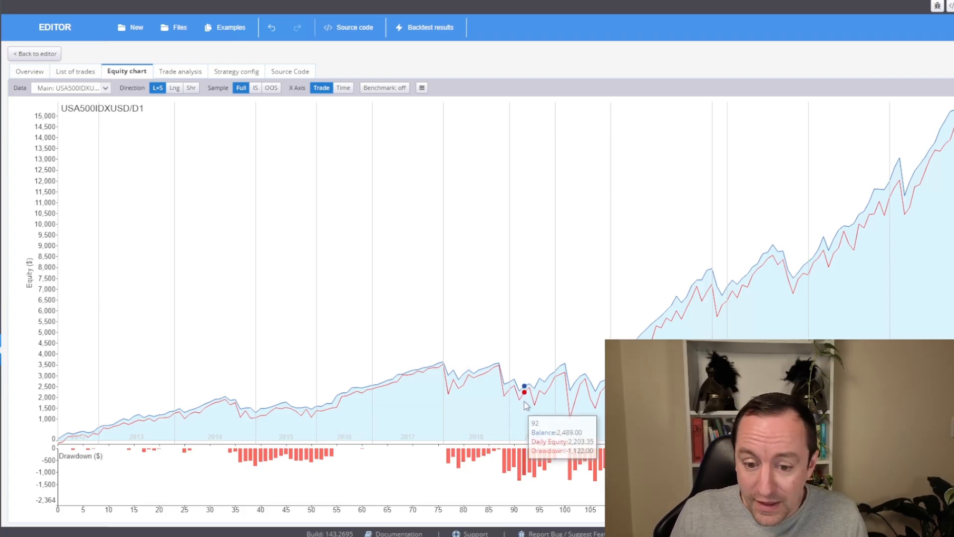
Step: Examine the backtest overview's statistics and monthly performance table, especially the March 2026 and 2026 year-to-date results
{"action": "left_click", "coordinate": [30, 71]}
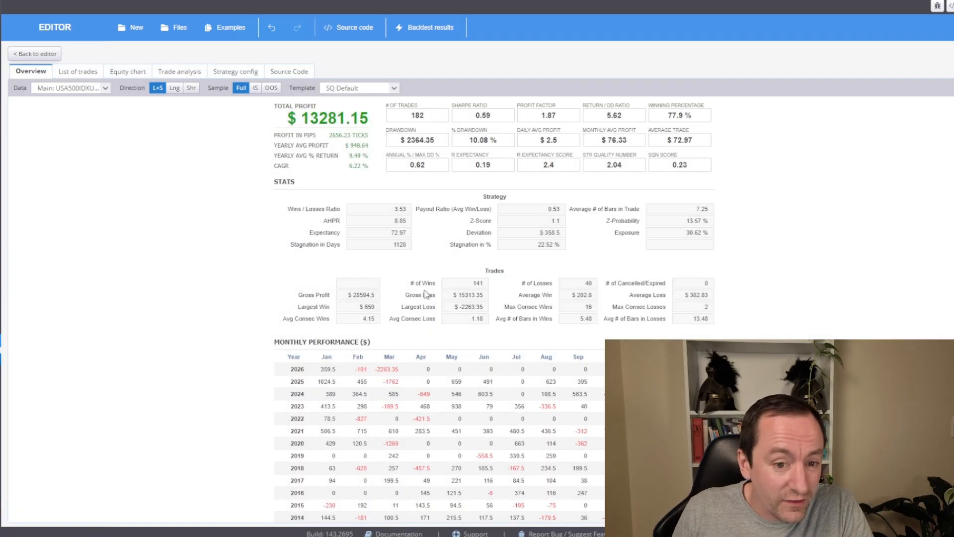
{"action": "scroll", "coordinate": [462, 276], "scroll_direction": "down", "scroll_amount": 1}
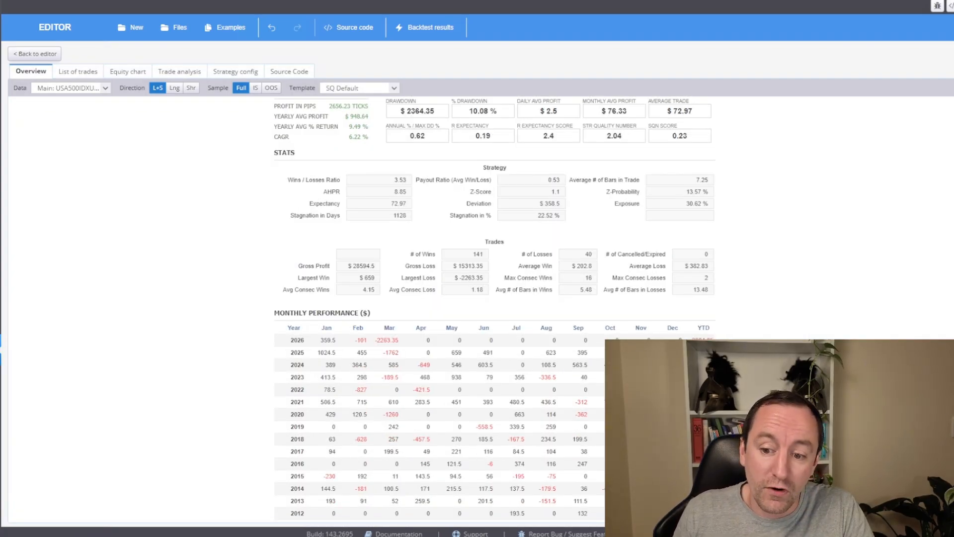
{"action": "left_click_drag", "start_coordinate": [715, 341], "coordinate": [695, 340]}
{"action": "left_click", "coordinate": [704, 344]}
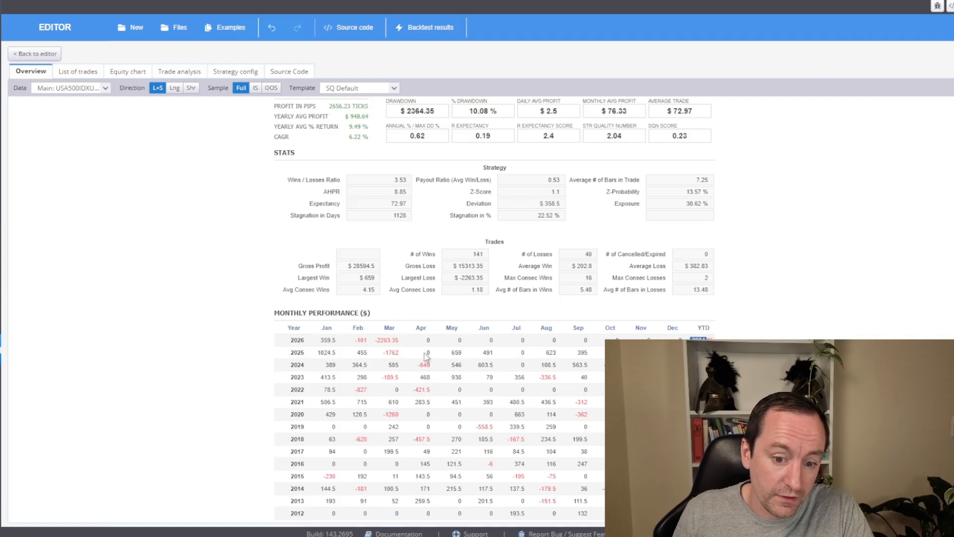
{"action": "mouse_move", "coordinate": [401, 341]}
{"action": "left_mouse_down"}
{"action": "mouse_move", "coordinate": [374, 338]}
{"action": "mouse_move", "coordinate": [420, 340]}
{"action": "left_mouse_up"}
{"action": "left_click", "coordinate": [374, 339]}
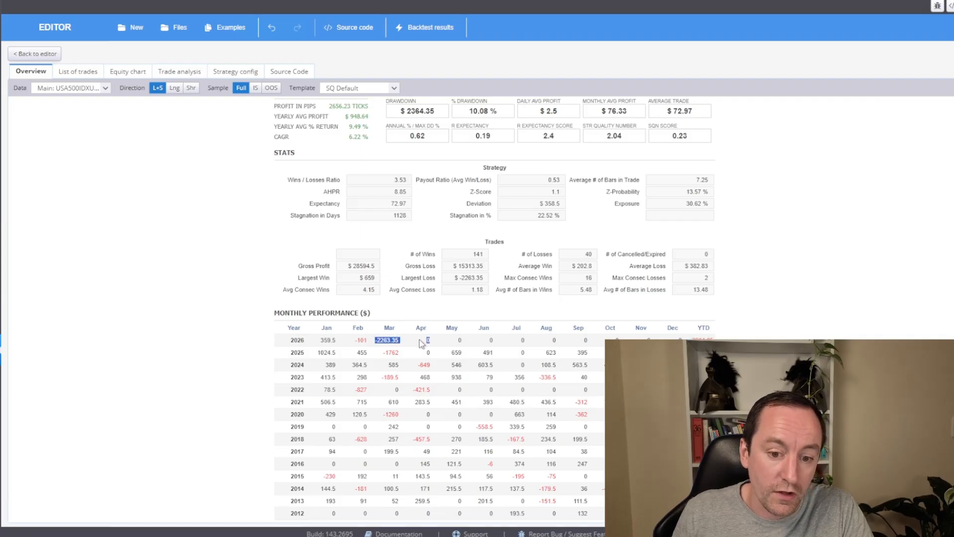
{"action": "left_click", "coordinate": [404, 342]}
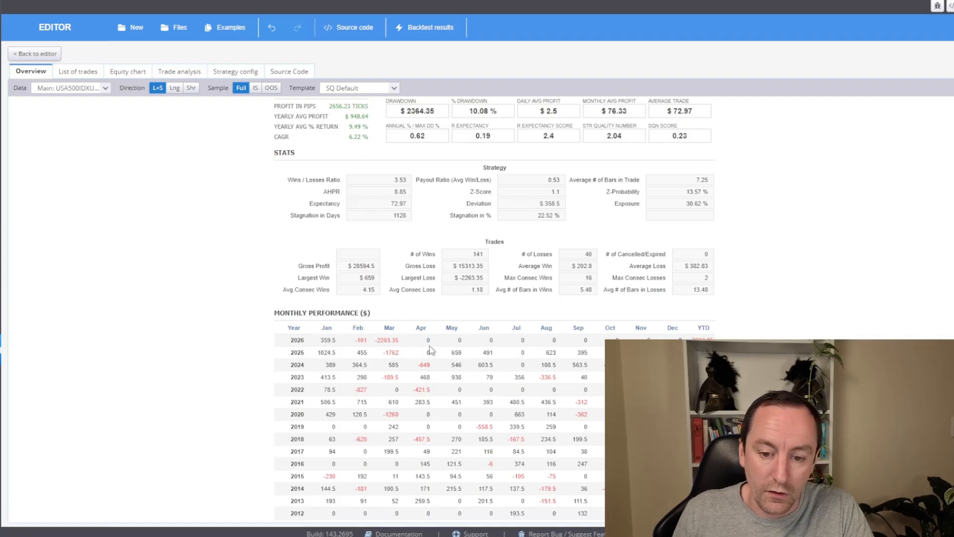
{"action": "scroll", "coordinate": [602, 403], "scroll_direction": "up", "scroll_amount": 1}
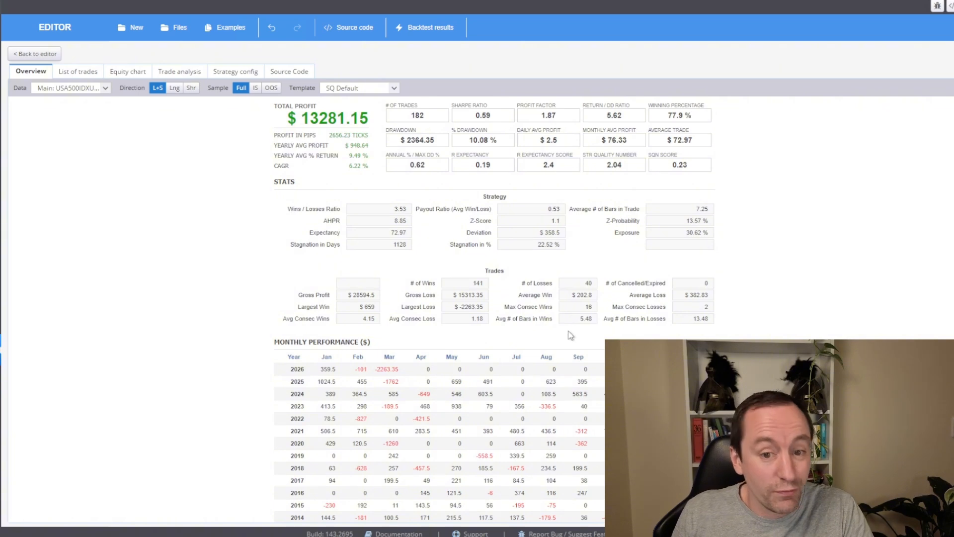
{"action": "left_click", "coordinate": [34, 54]}
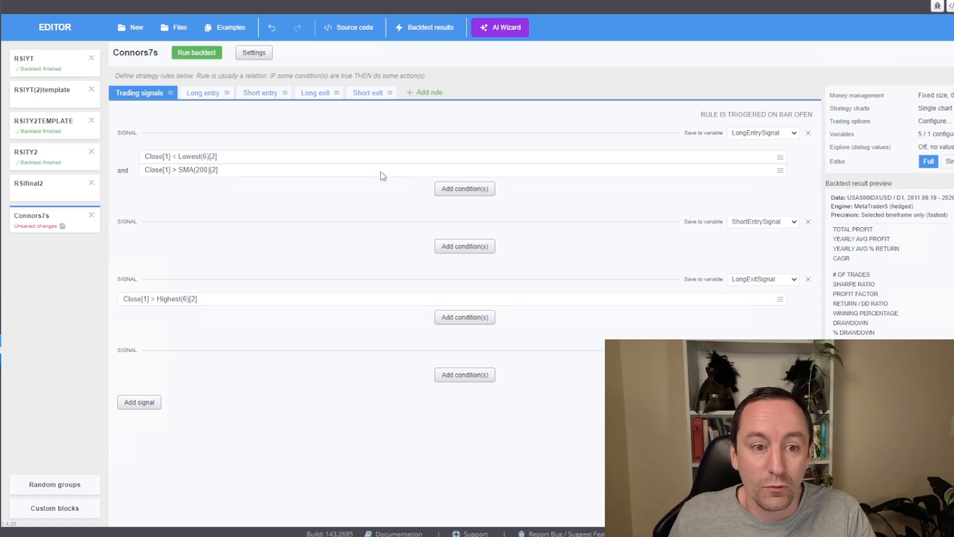
Step: Save the Connors7s strategy to a file and turn on strategy template mode in its copy, Connors7s(2)
{"action": "left_click", "coordinate": [175, 30]}
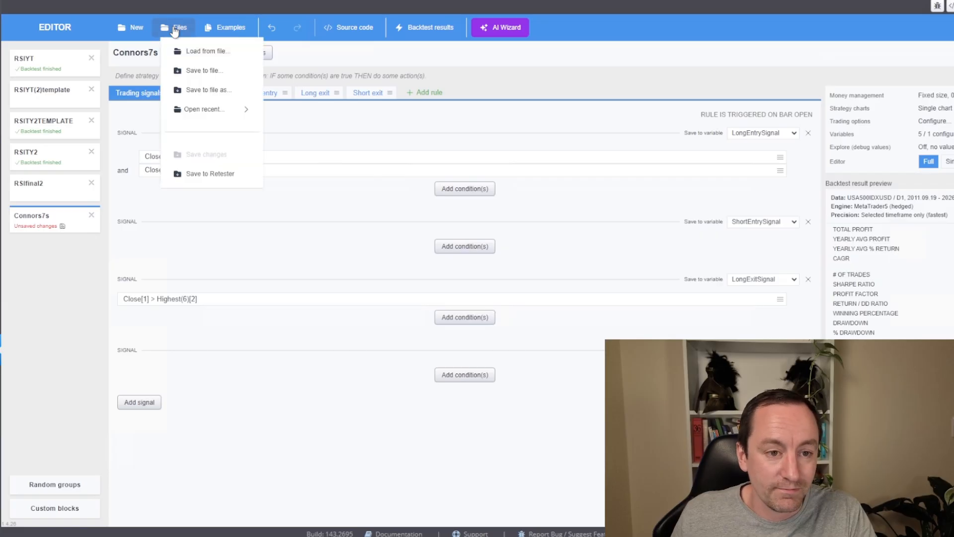
{"action": "left_click", "coordinate": [218, 92]}
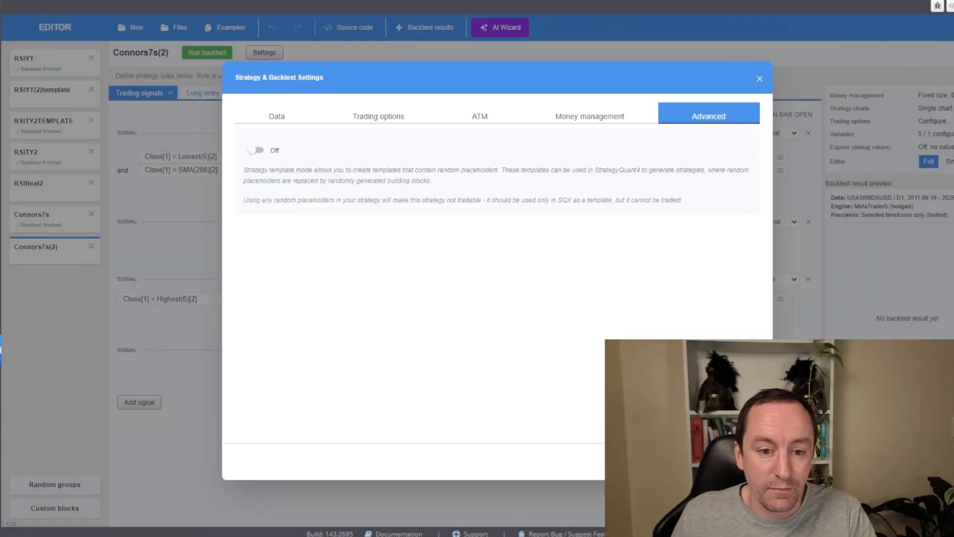
{"action": "left_click", "coordinate": [256, 150]}
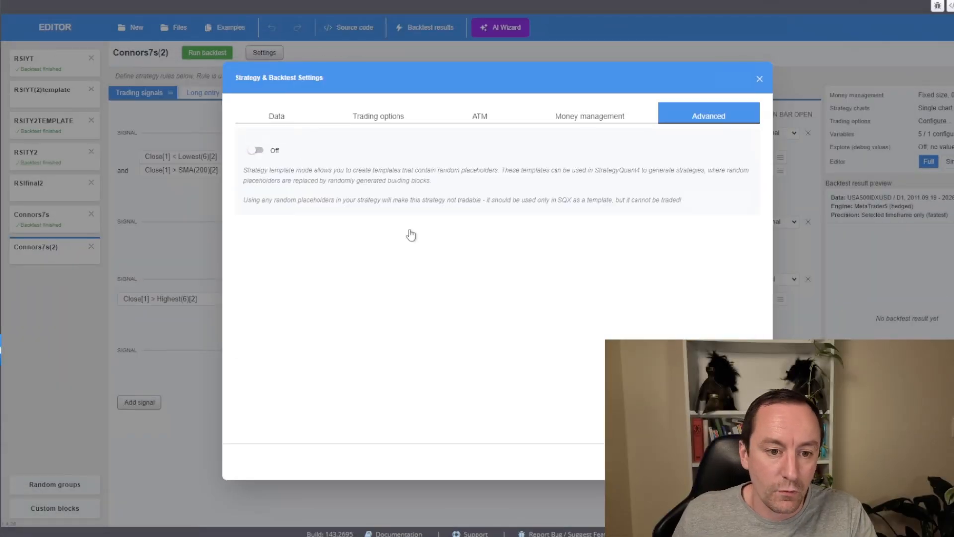
{"action": "left_click", "coordinate": [740, 461]}
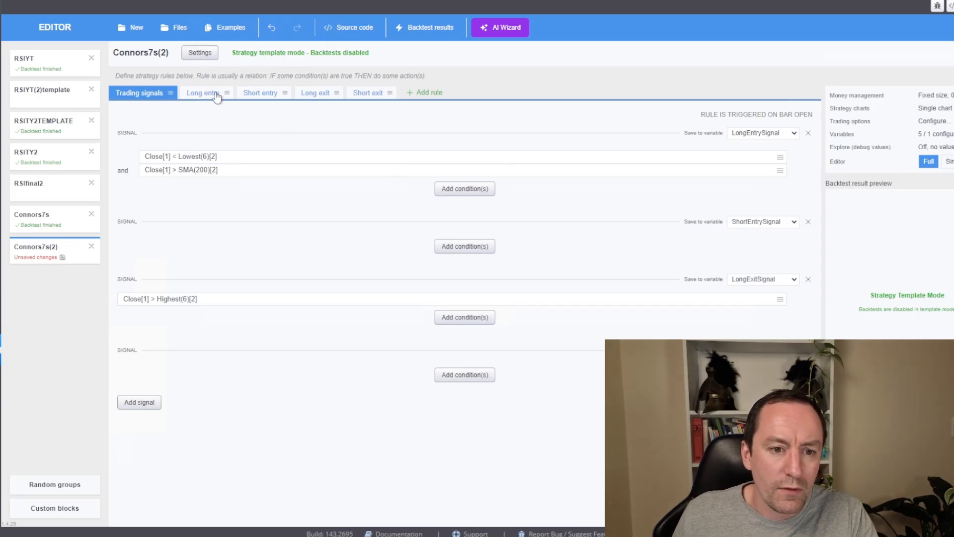
Step: Enable Exit After Bars for the long entry order and generate its value randomly with the range 0:30:1
{"action": "left_click", "coordinate": [200, 95]}
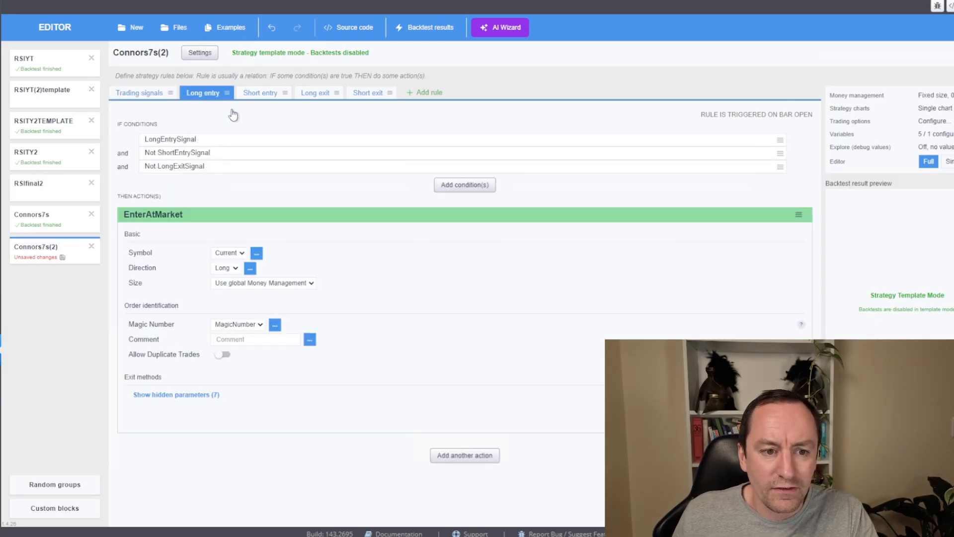
{"action": "left_click", "coordinate": [160, 395]}
{"action": "left_click", "coordinate": [220, 396]}
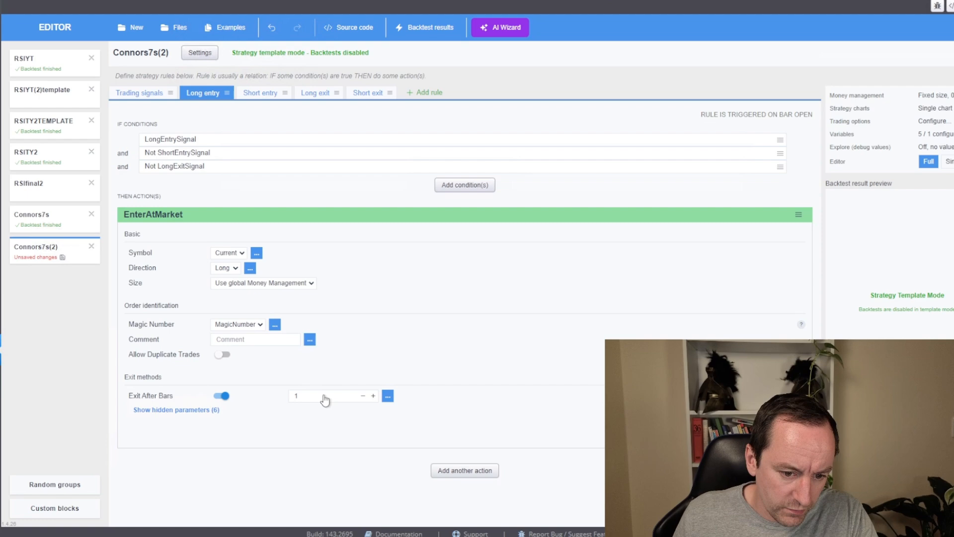
{"action": "left_click", "coordinate": [387, 395]}
{"action": "left_click", "coordinate": [317, 267]}
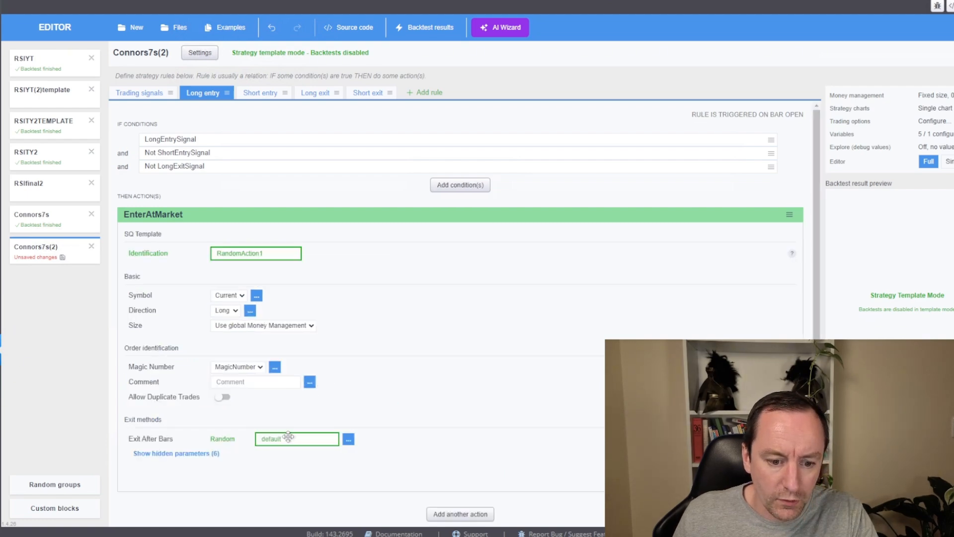
{"action": "key", "text": "BackSpace"}
{"action": "key", "text": "BackSpace"}
{"action": "key", "text": "BackSpace"}
{"action": "key", "text": "BackSpace"}
{"action": "key", "text": "BackSpace"}
{"action": "key", "text": "BackSpace"}
{"action": "key", "text": "BackSpace"}
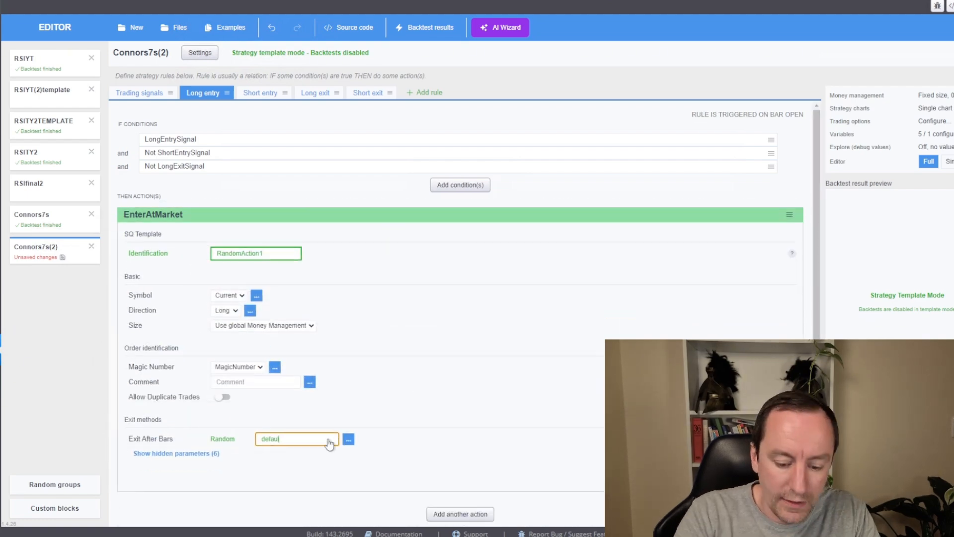
{"action": "type", "text": "0:30:1"}
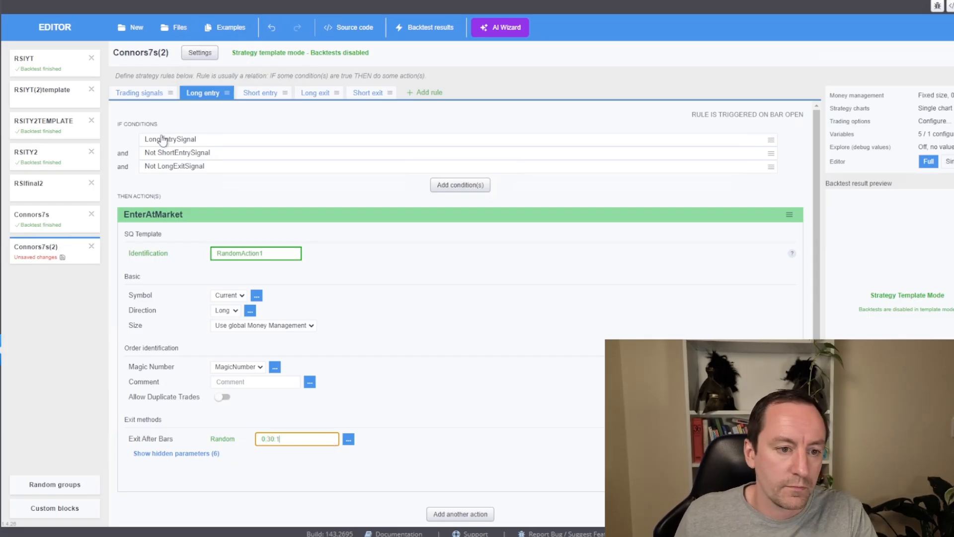
Step: Make the Lowest indicator's period in the first long entry condition random with the range 2:12:2
{"action": "left_click", "coordinate": [144, 94]}
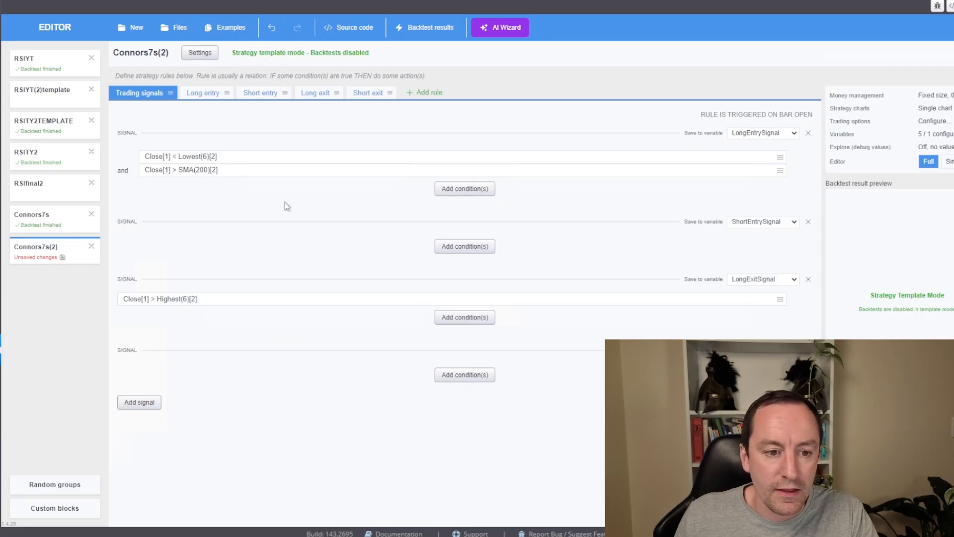
{"action": "left_click", "coordinate": [204, 158]}
{"action": "left_click", "coordinate": [600, 301]}
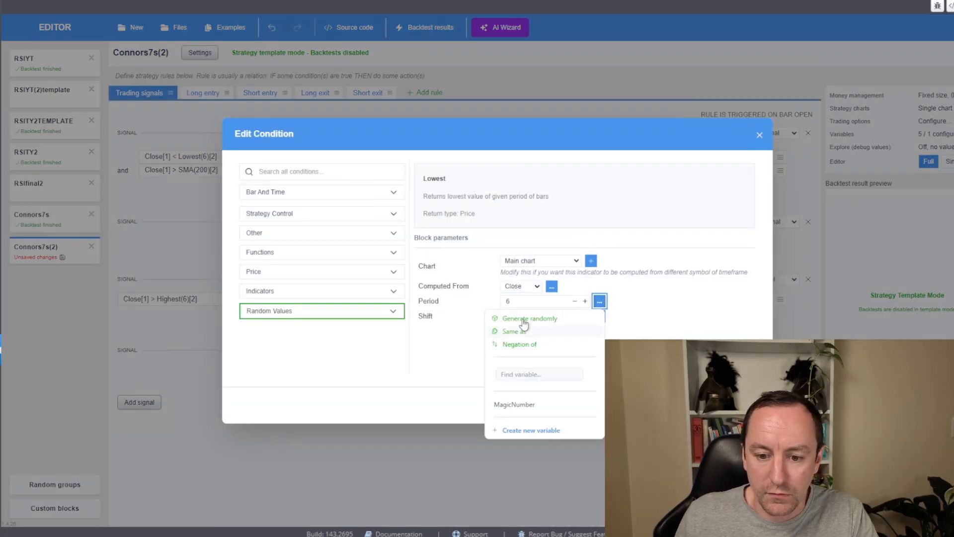
{"action": "left_click", "coordinate": [522, 319]}
{"action": "left_click_drag", "start_coordinate": [581, 333], "coordinate": [548, 334]}
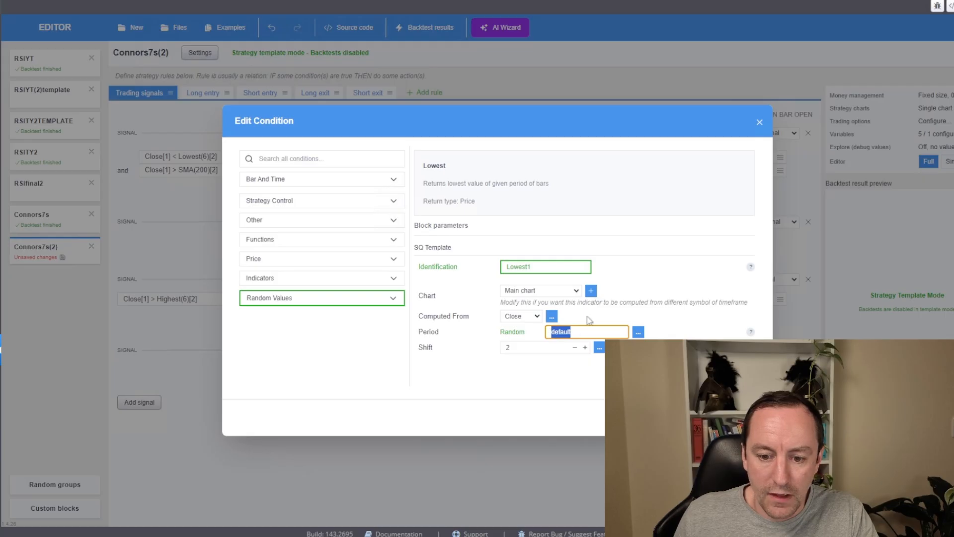
{"action": "type", "text": "2:12:2"}
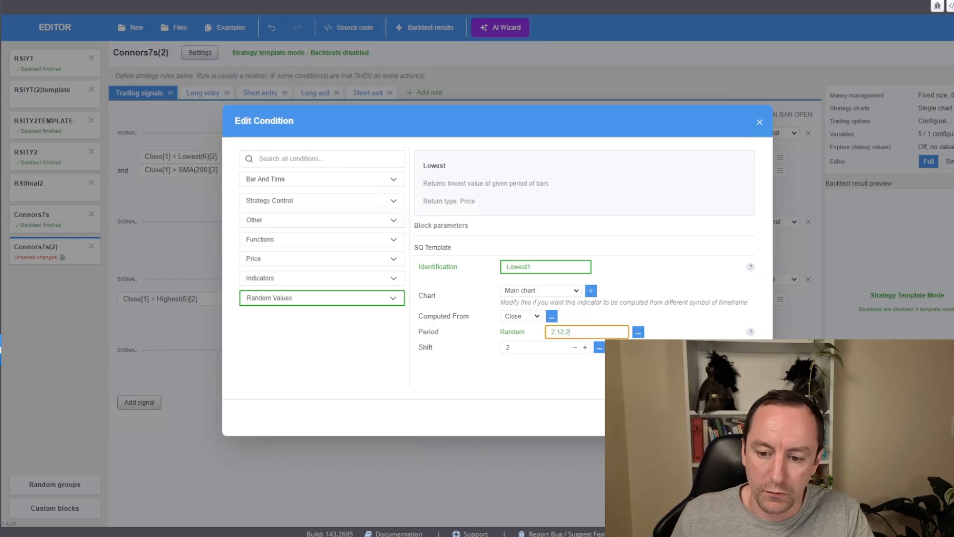
{"action": "left_click", "coordinate": [735, 417]}
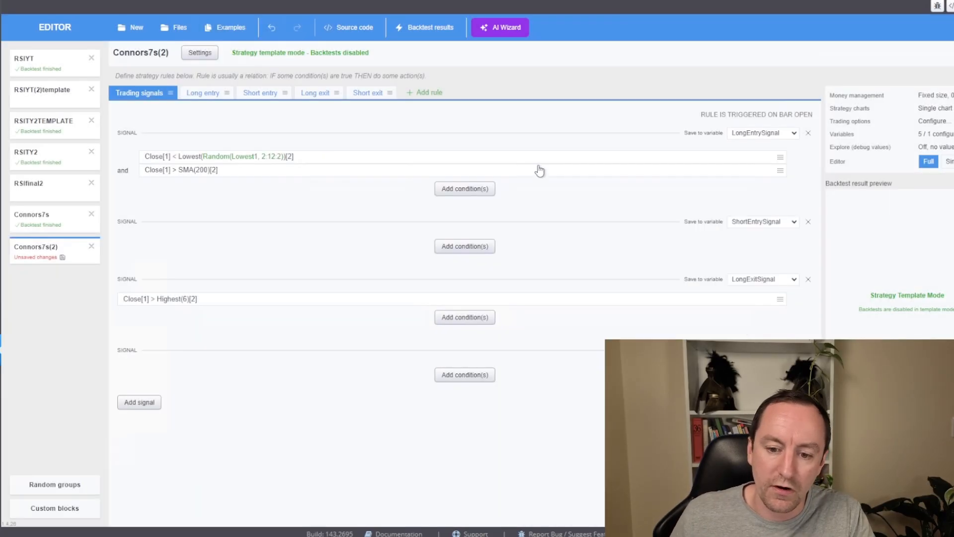
Step: Make the SMA period in the second long entry condition random with the range 10:400:5
{"action": "left_click", "coordinate": [202, 171]}
{"action": "left_click", "coordinate": [600, 301]}
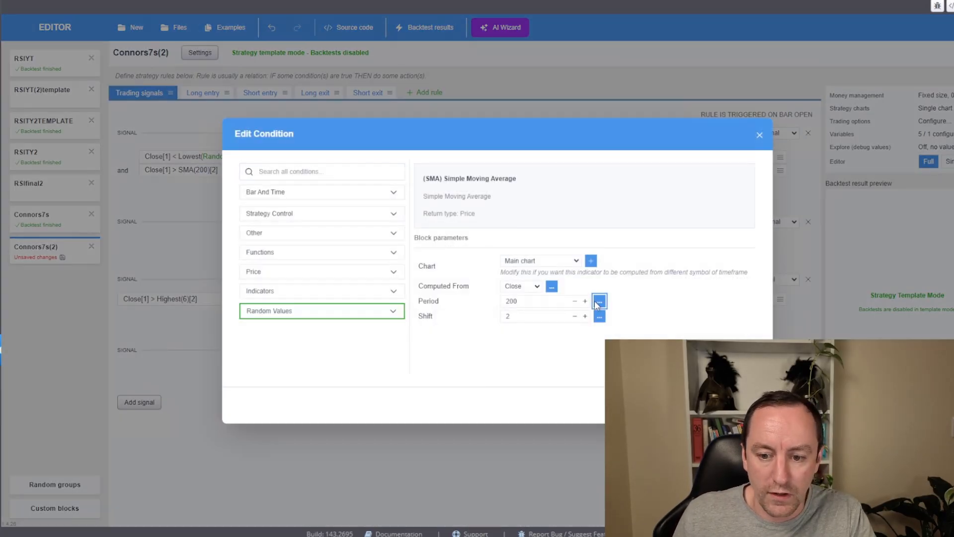
{"action": "left_click", "coordinate": [529, 320]}
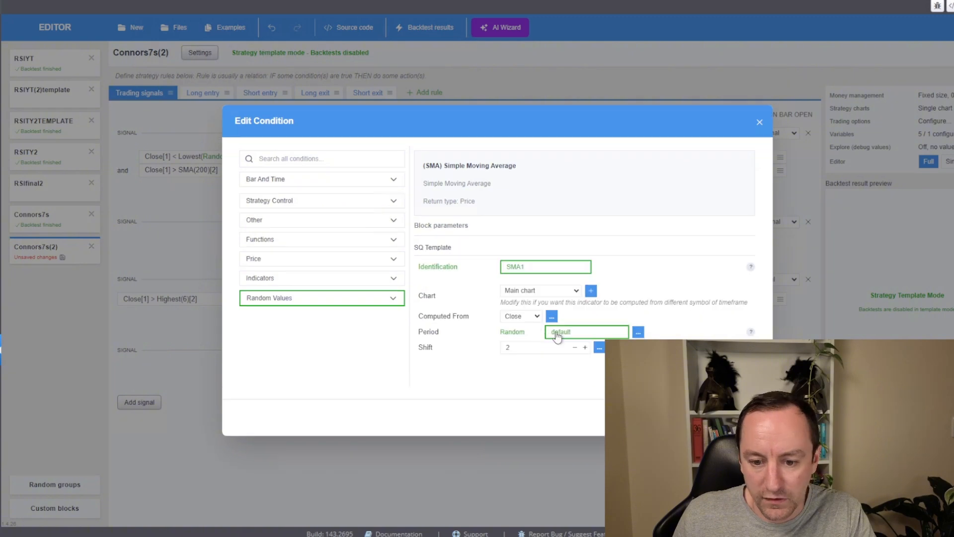
{"action": "left_click_drag", "start_coordinate": [575, 332], "coordinate": [546, 333]}
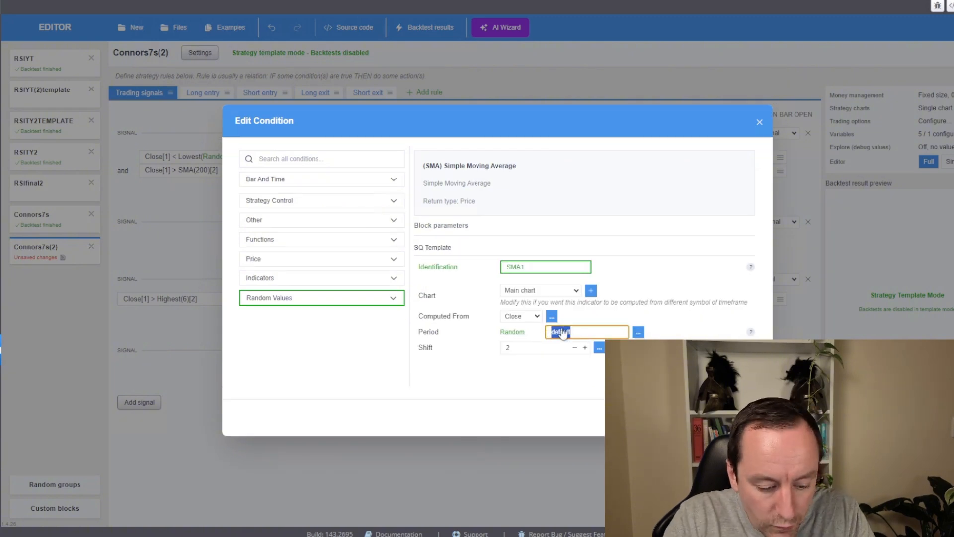
{"action": "type", "text": "10"}
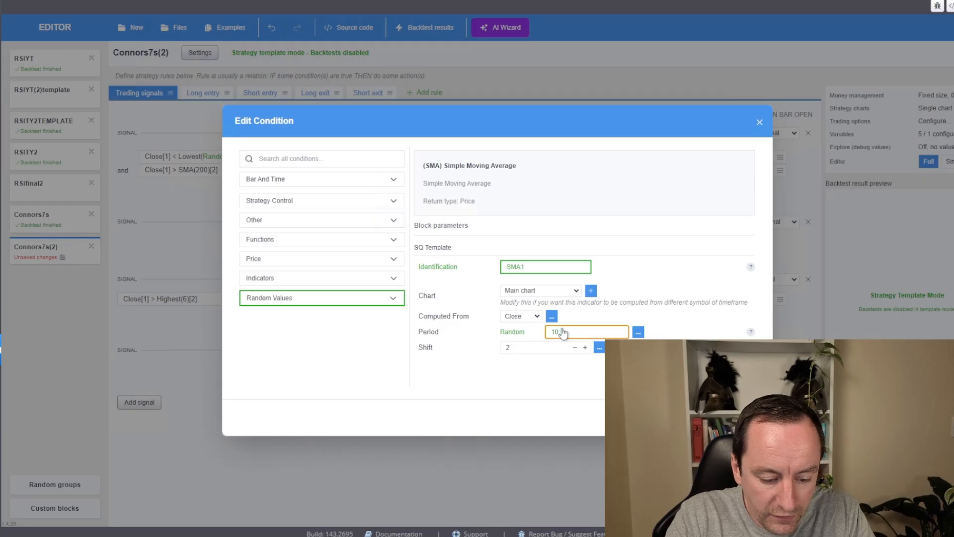
{"action": "type", "text": ":400"}
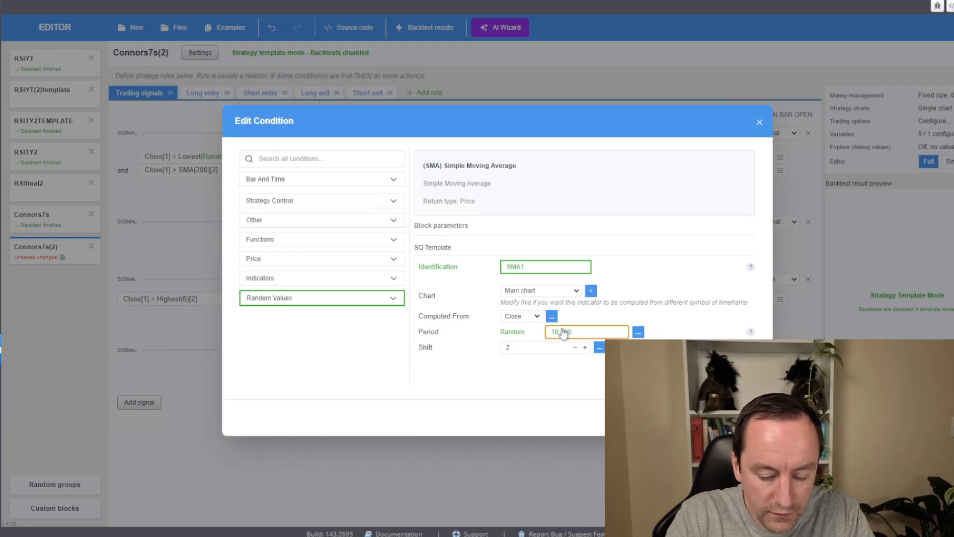
{"action": "type", "text": ":10"}
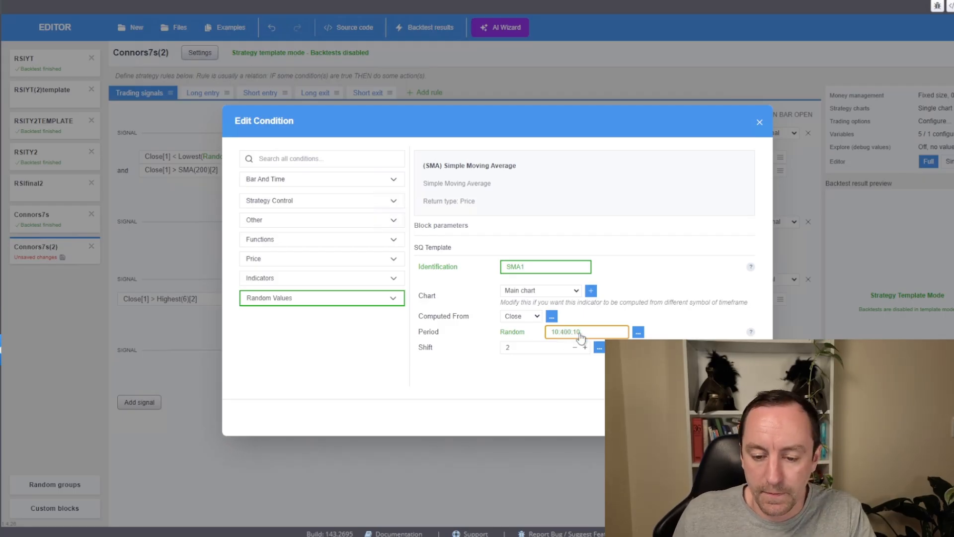
{"action": "key", "text": "BackSpace"}
{"action": "key", "text": "BackSpace"}
{"action": "type", "text": "5"}
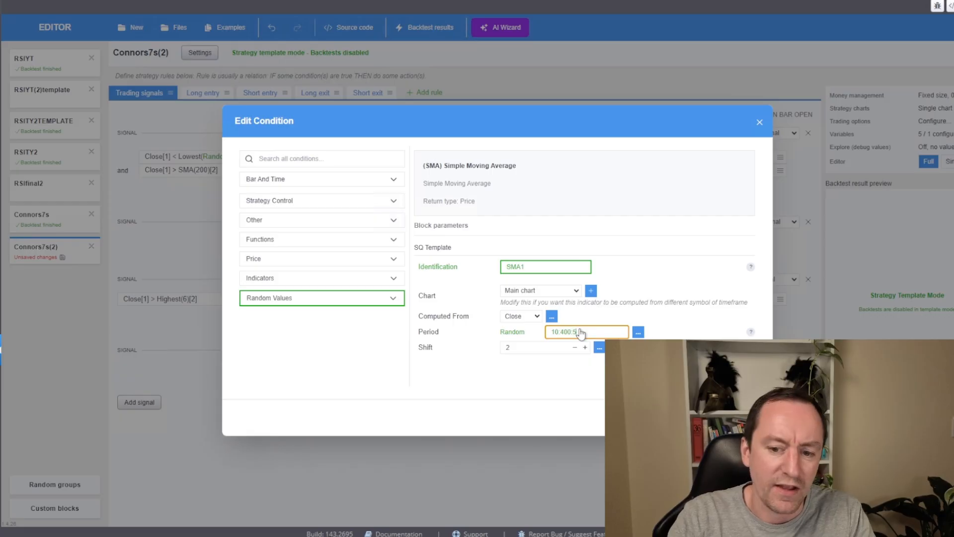
{"action": "key", "text": "Return"}
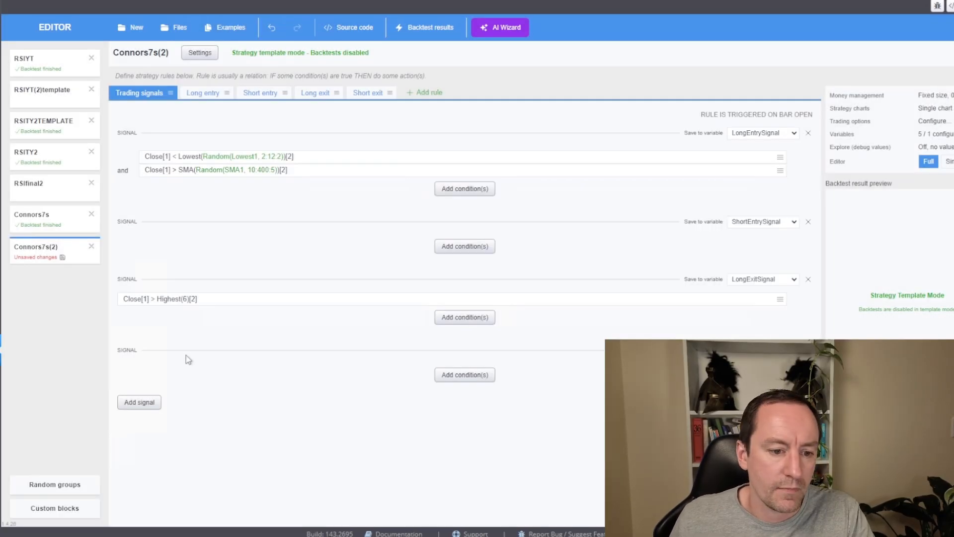
Step: Make the Highest indicator's period in the long exit condition random with the range 2:12:2
{"action": "left_click", "coordinate": [186, 301]}
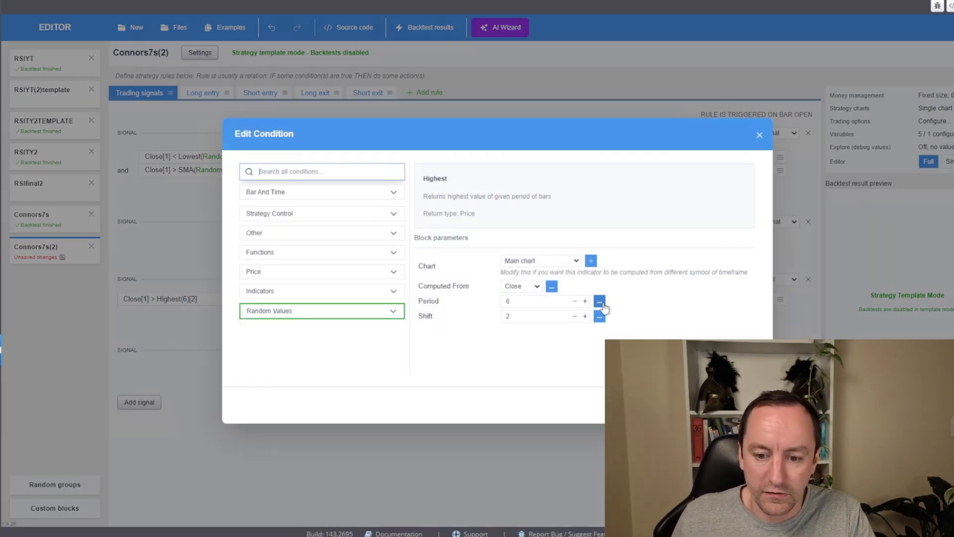
{"action": "left_click", "coordinate": [600, 303]}
{"action": "left_click", "coordinate": [541, 319]}
{"action": "left_click_drag", "start_coordinate": [578, 334], "coordinate": [556, 333]}
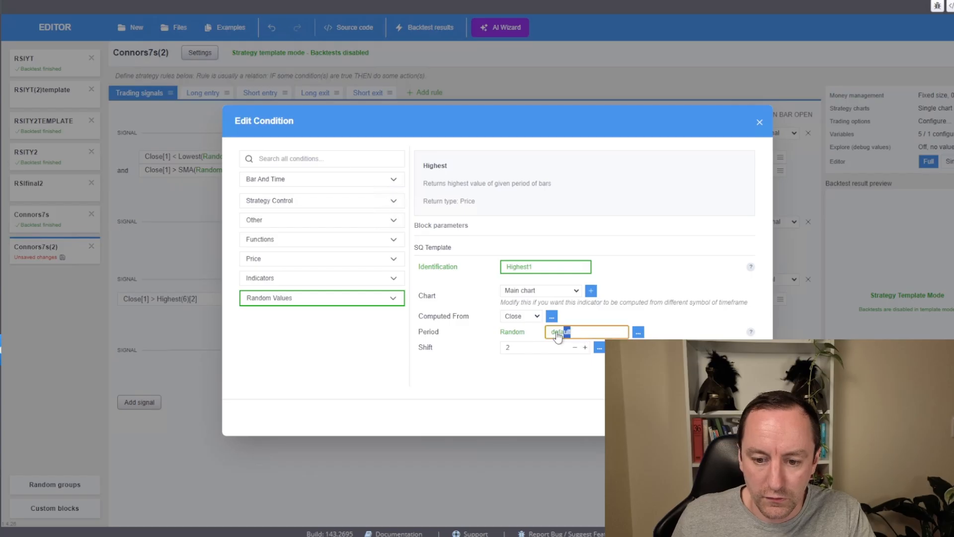
{"action": "double_click", "coordinate": [572, 327]}
{"action": "key", "text": "BackSpace"}
{"action": "type", "text": "2:12:2"}
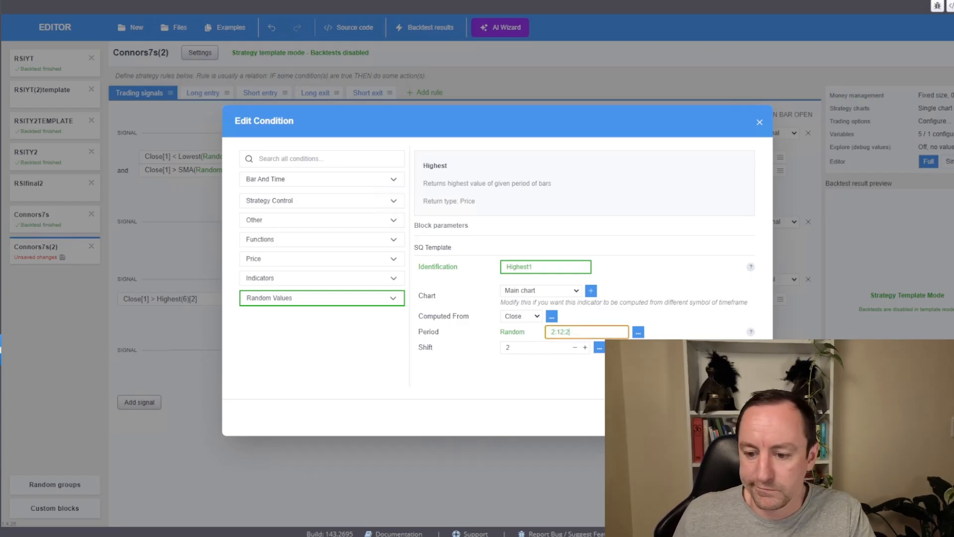
{"action": "key", "text": "Return"}
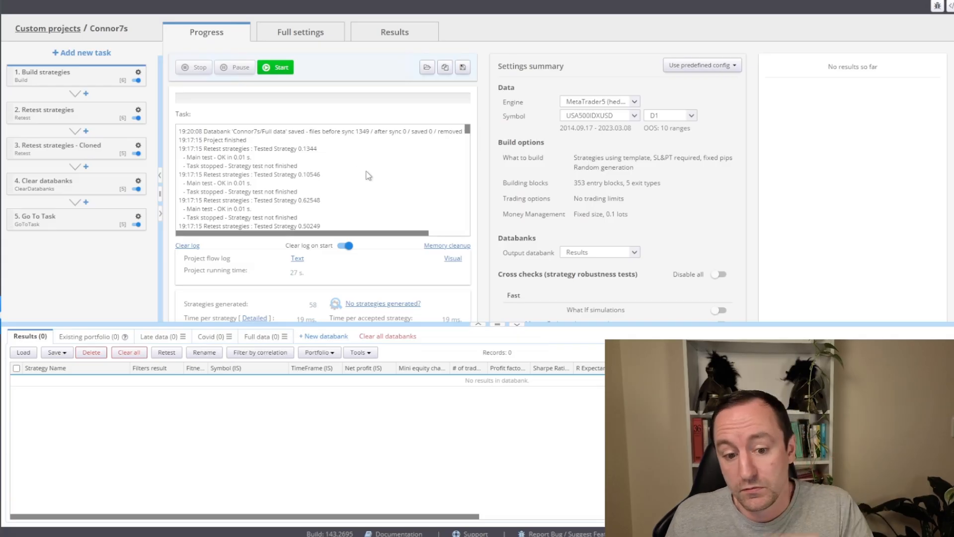
Step: Load Connors7s(2)template.sqx as the strategy template for the Connor7s project's Build strategies task
{"action": "left_click", "coordinate": [295, 36]}
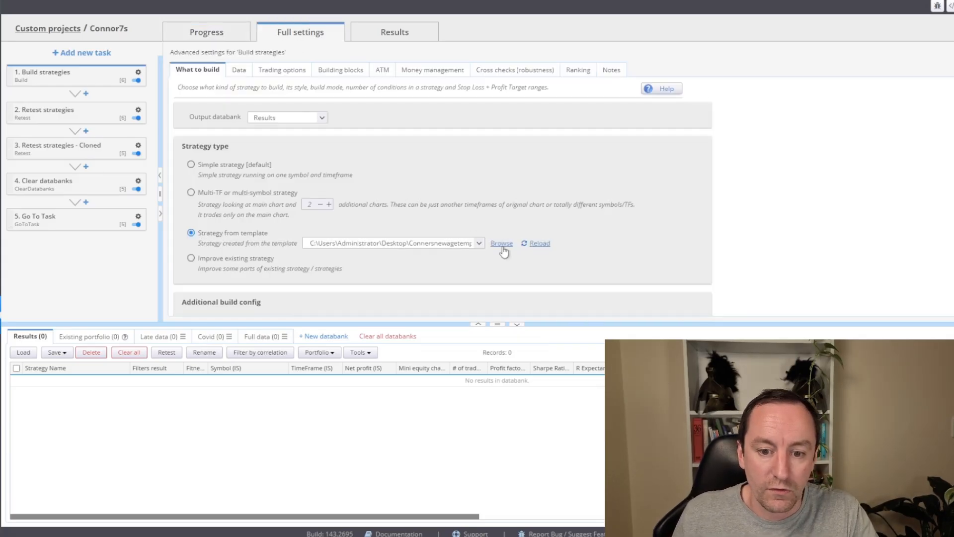
{"action": "left_click", "coordinate": [502, 243]}
{"action": "left_click", "coordinate": [199, 81]}
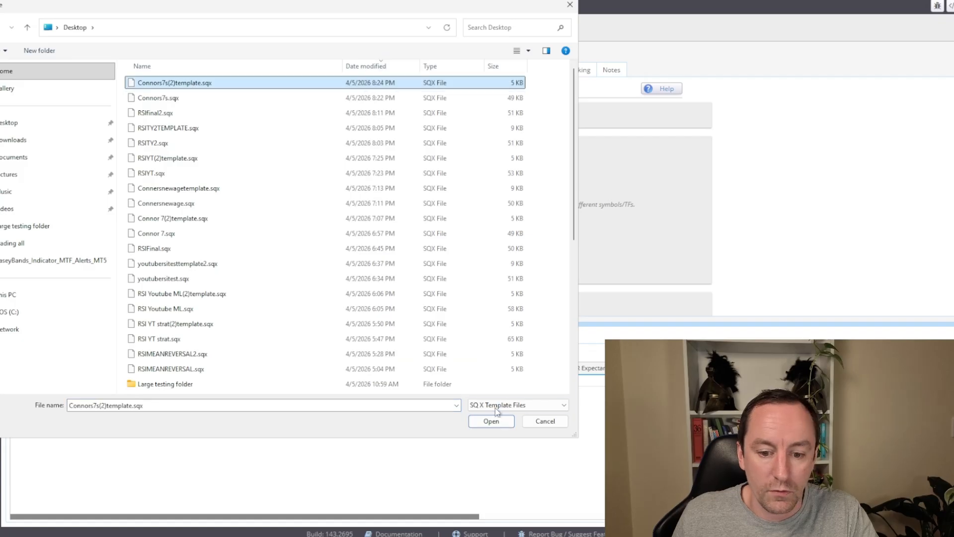
{"action": "left_click", "coordinate": [490, 420]}
Step: Review the backtest data settings of the Build strategies and Retest strategies tasks
{"action": "left_click", "coordinate": [240, 71]}
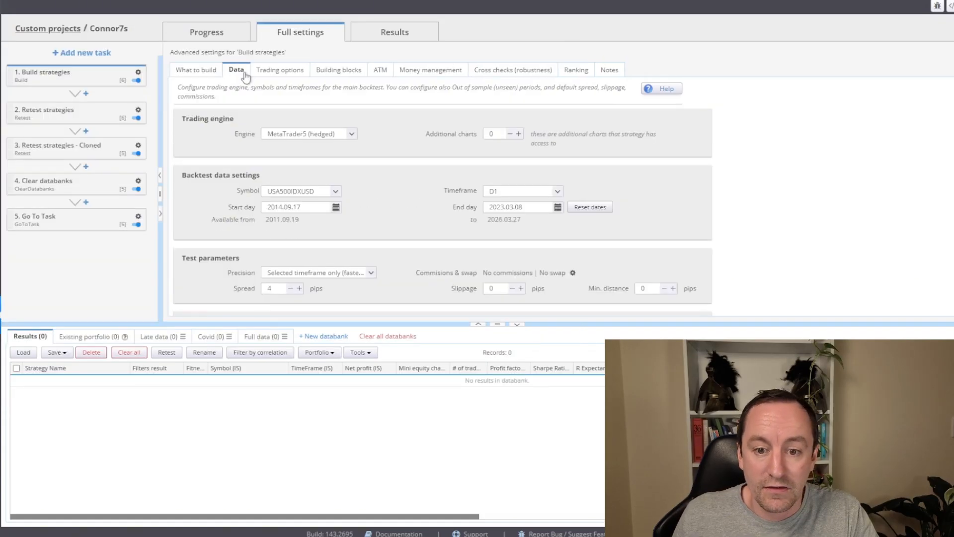
{"action": "left_click", "coordinate": [65, 116]}
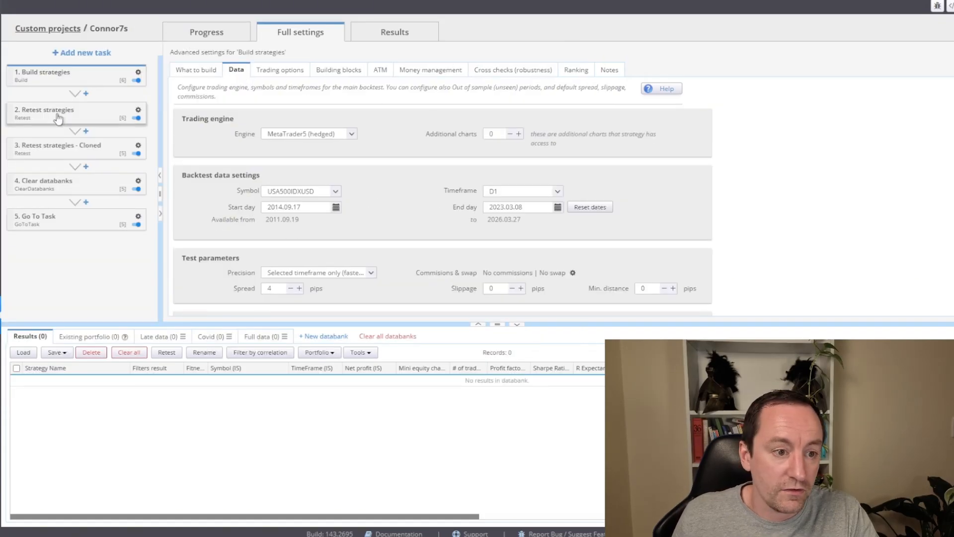
{"action": "left_click", "coordinate": [240, 71]}
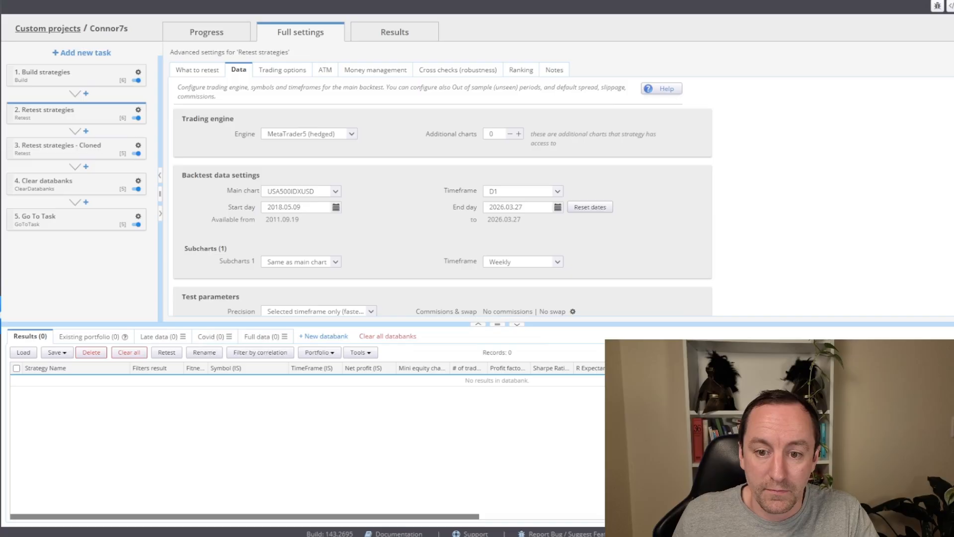
Step: Run the Connor7s project from the Build strategies task and stop it once the Full data databank holds several hundred strategies
{"action": "left_click", "coordinate": [50, 73]}
{"action": "left_click", "coordinate": [222, 34]}
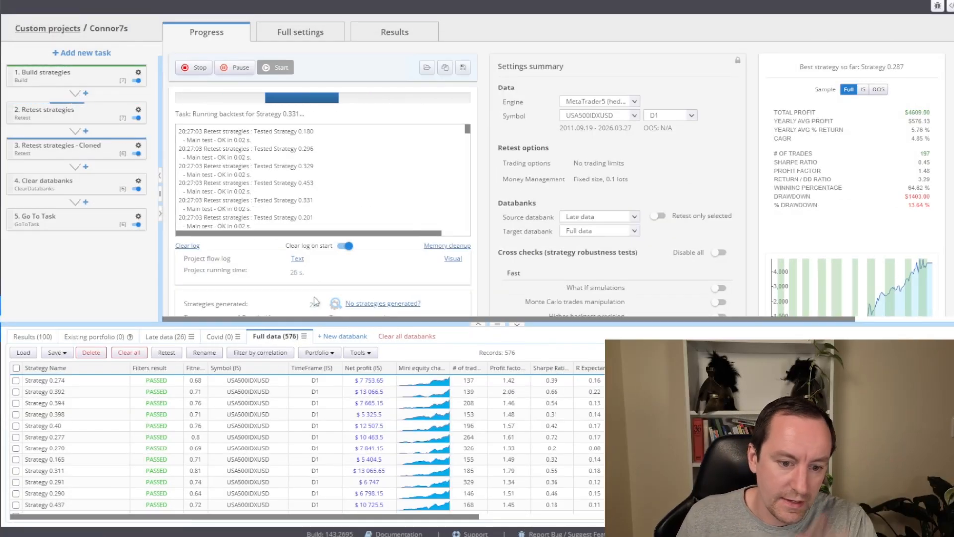
{"action": "left_click", "coordinate": [199, 68]}
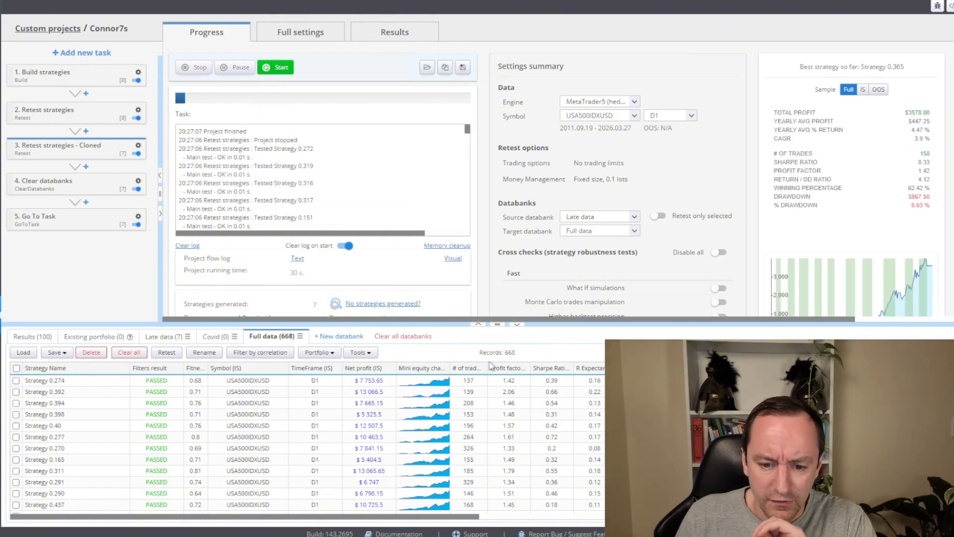
Step: Sort the Full data databank by profit factor and another performance column, and open the detailed results of Strategy 0.313
{"action": "left_click", "coordinate": [512, 369]}
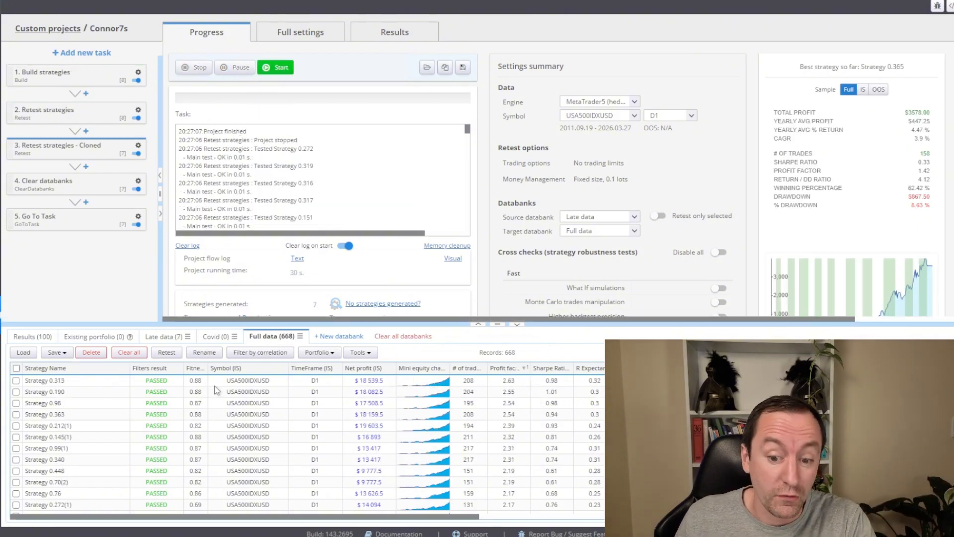
{"action": "left_click", "coordinate": [466, 383]}
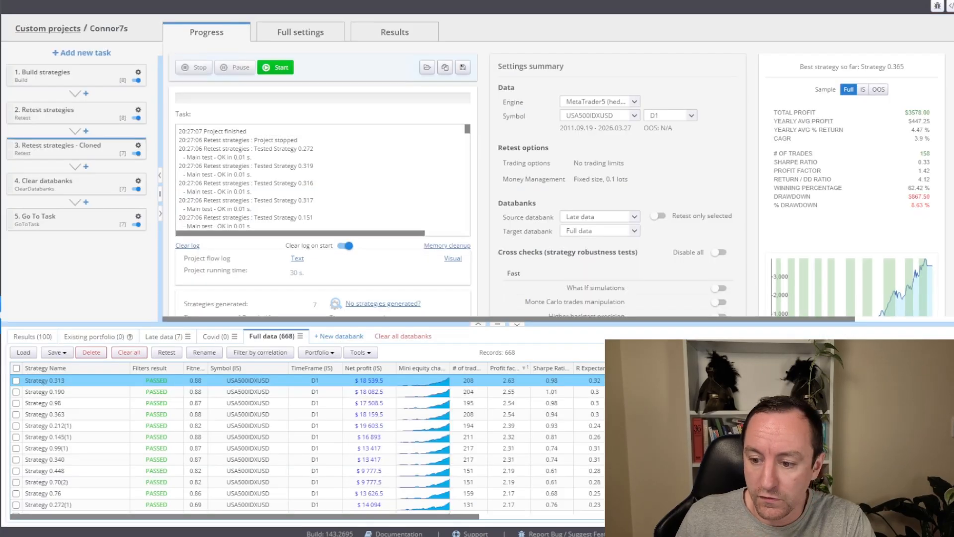
{"action": "left_click", "coordinate": [639, 369]}
{"action": "left_click", "coordinate": [639, 368]}
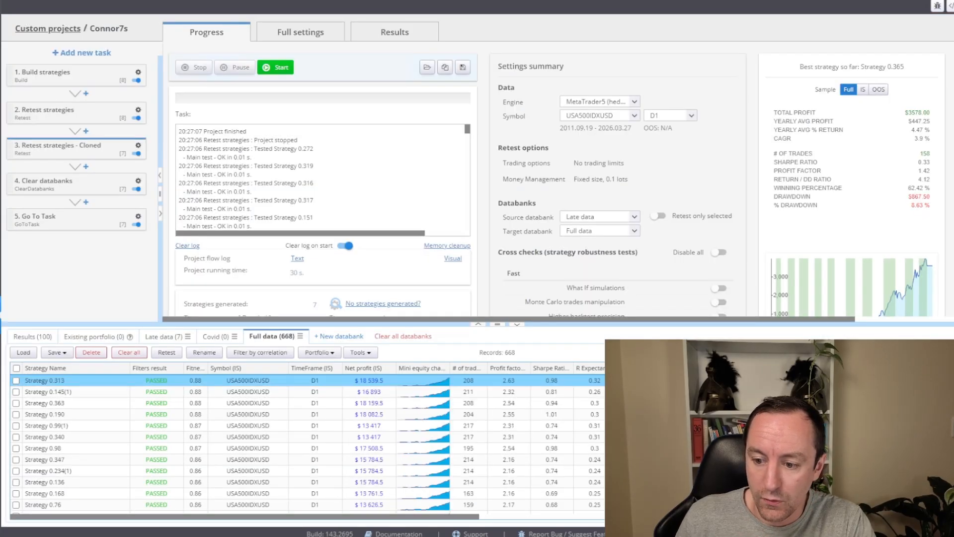
{"action": "double_click", "coordinate": [430, 385]}
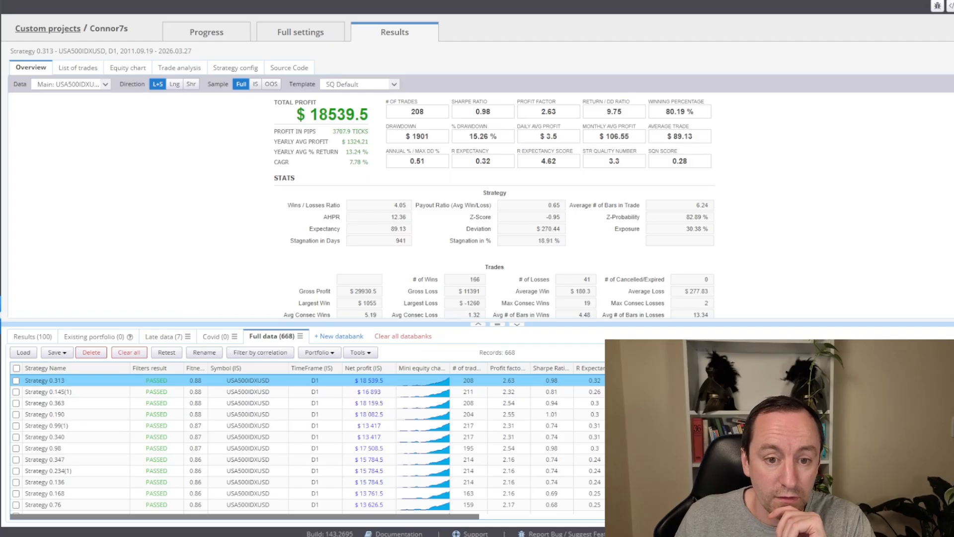
Step: Compare Strategy 0.313's profit figures with the backtest result preview of the original Connors7s strategy in the editor
{"action": "left_click_drag", "start_coordinate": [349, 152], "coordinate": [279, 100]}
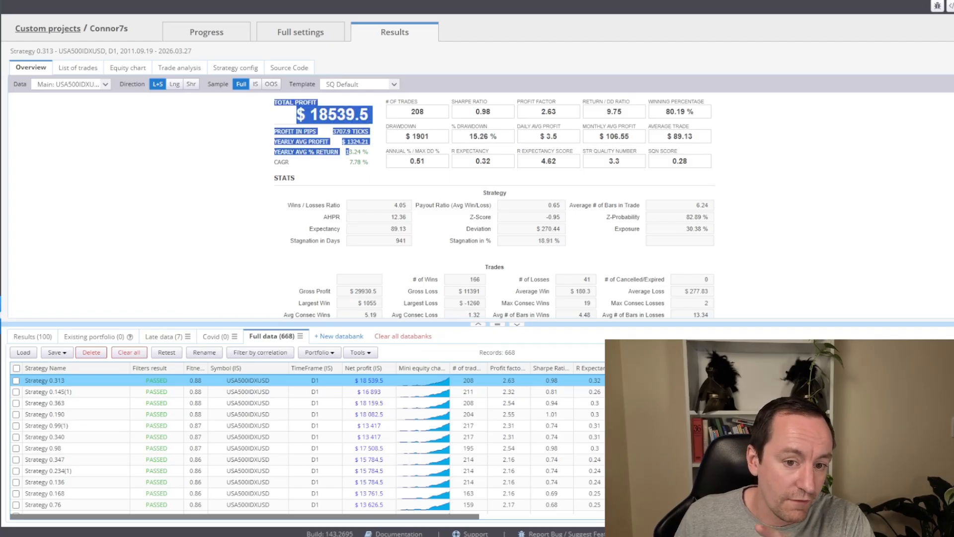
{"action": "left_click", "coordinate": [75, 269]}
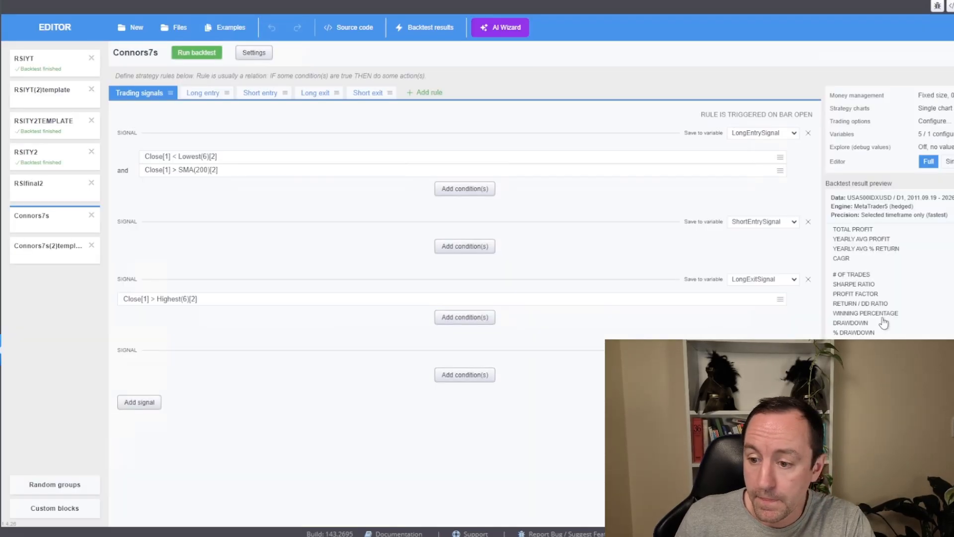
{"action": "left_click", "coordinate": [880, 318]}
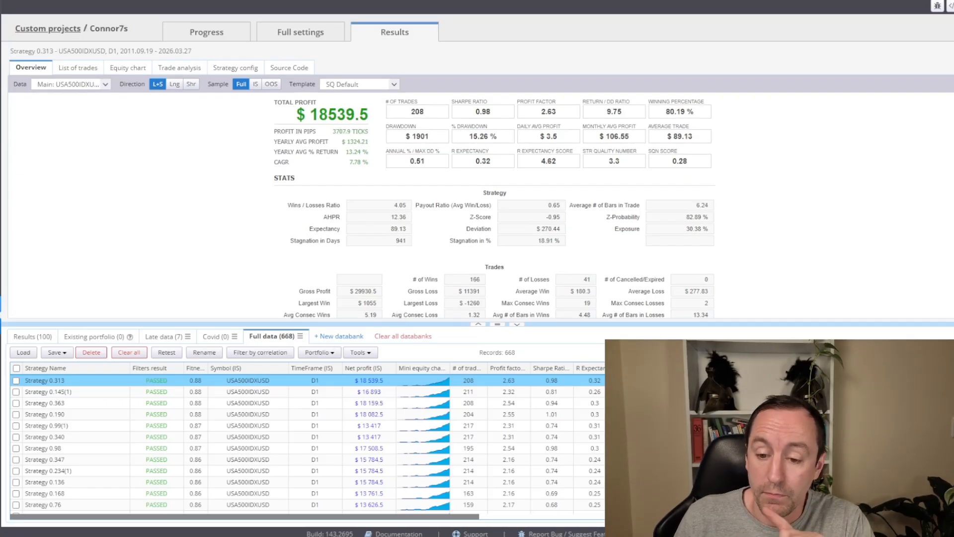
Step: Examine Strategy 0.313's monthly performance table and its equity chart with drawdown
{"action": "scroll", "coordinate": [495, 151], "scroll_direction": "down", "scroll_amount": 1}
{"action": "scroll", "coordinate": [507, 184], "scroll_direction": "down", "scroll_amount": 3}
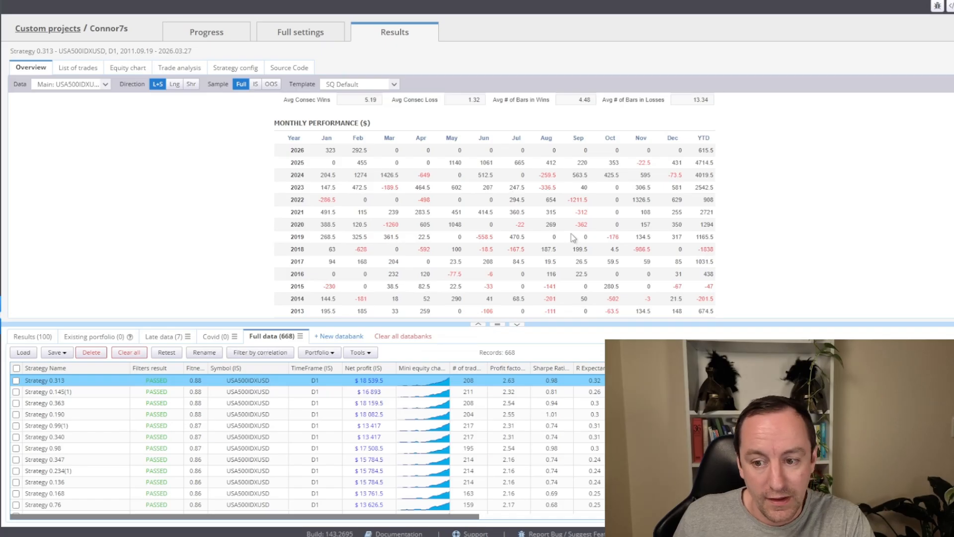
{"action": "scroll", "coordinate": [573, 237], "scroll_direction": "down", "scroll_amount": 1}
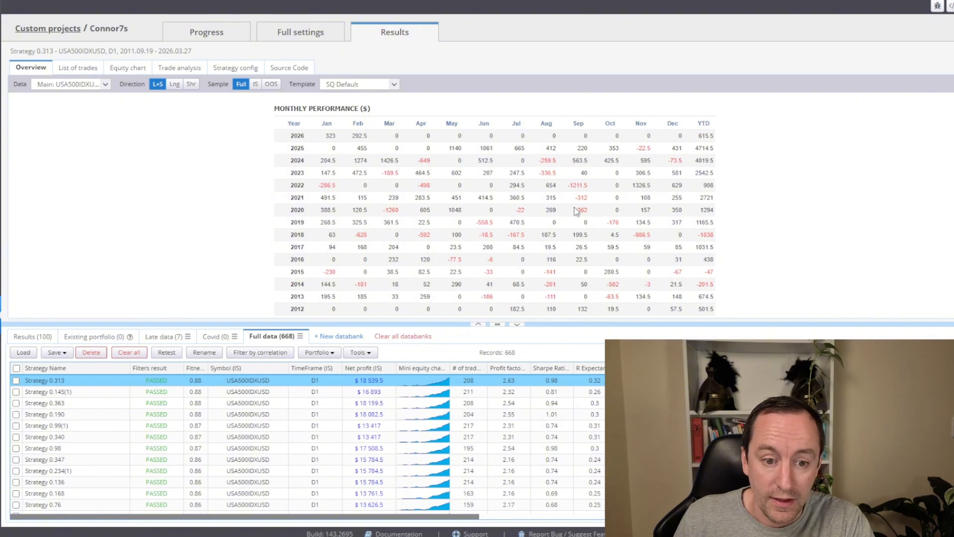
{"action": "scroll", "coordinate": [649, 230], "scroll_direction": "up", "scroll_amount": 10}
{"action": "left_click", "coordinate": [132, 69]}
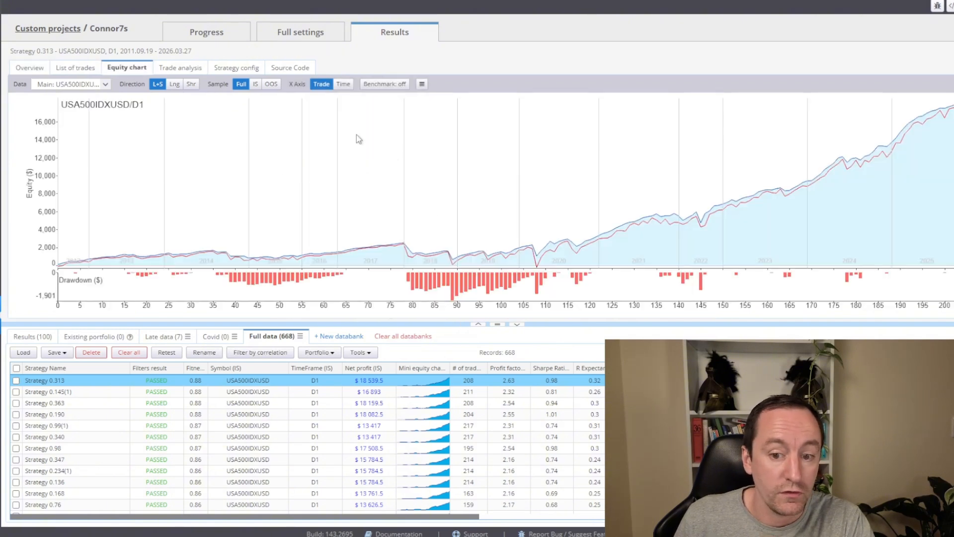
{"action": "mouse_move", "coordinate": [540, 258]}
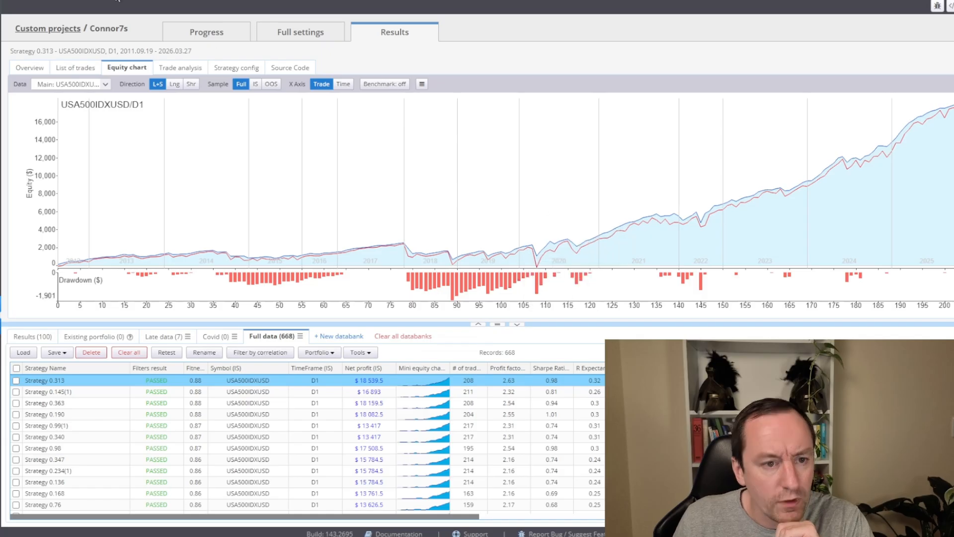
Step: Return to Strategy 0.313's overview and examine the March 2020 and September 2022 results in the monthly performance table
{"action": "left_click", "coordinate": [31, 68]}
{"action": "scroll", "coordinate": [476, 270], "scroll_direction": "down", "scroll_amount": 3}
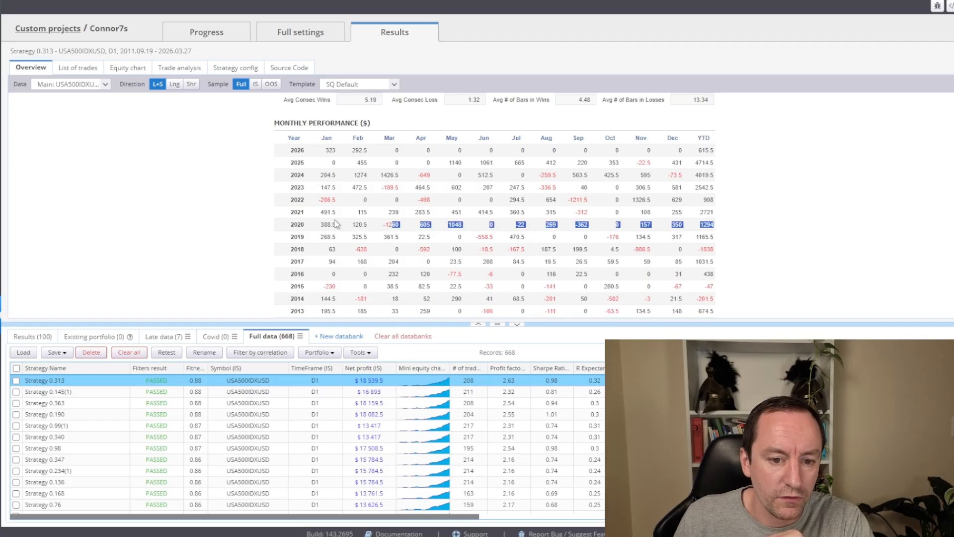
{"action": "mouse_move", "coordinate": [383, 225]}
{"action": "left_mouse_down"}
{"action": "mouse_move", "coordinate": [402, 223]}
{"action": "mouse_move", "coordinate": [383, 225]}
{"action": "left_mouse_up"}
{"action": "left_click", "coordinate": [402, 223]}
{"action": "double_click", "coordinate": [401, 223]}
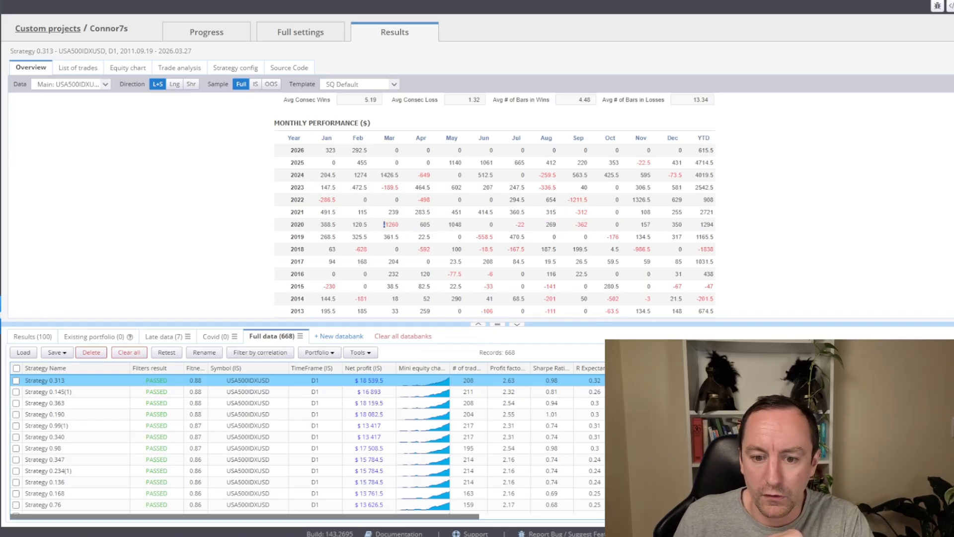
{"action": "left_click", "coordinate": [404, 229]}
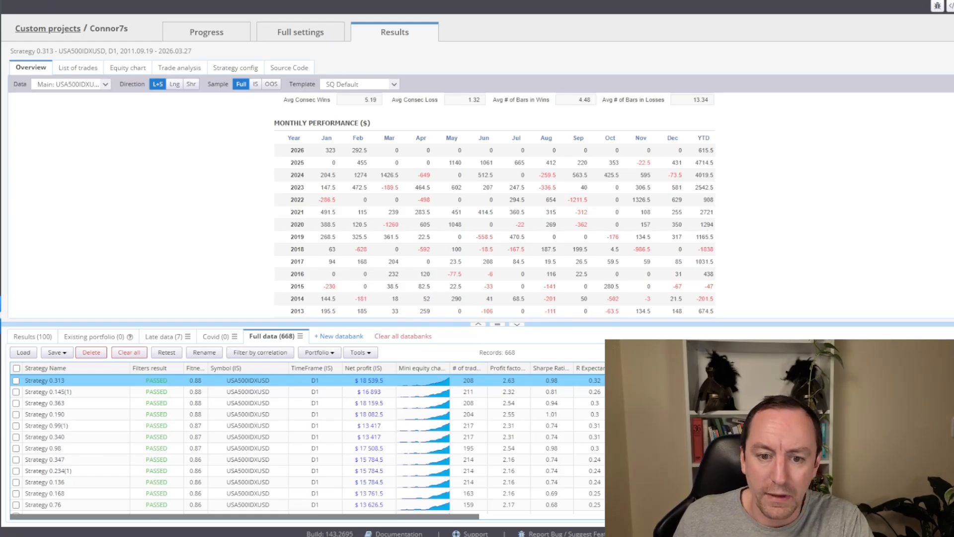
{"action": "double_click", "coordinate": [401, 224]}
{"action": "left_click", "coordinate": [401, 225]}
{"action": "left_click_drag", "start_coordinate": [567, 199], "coordinate": [590, 202]}
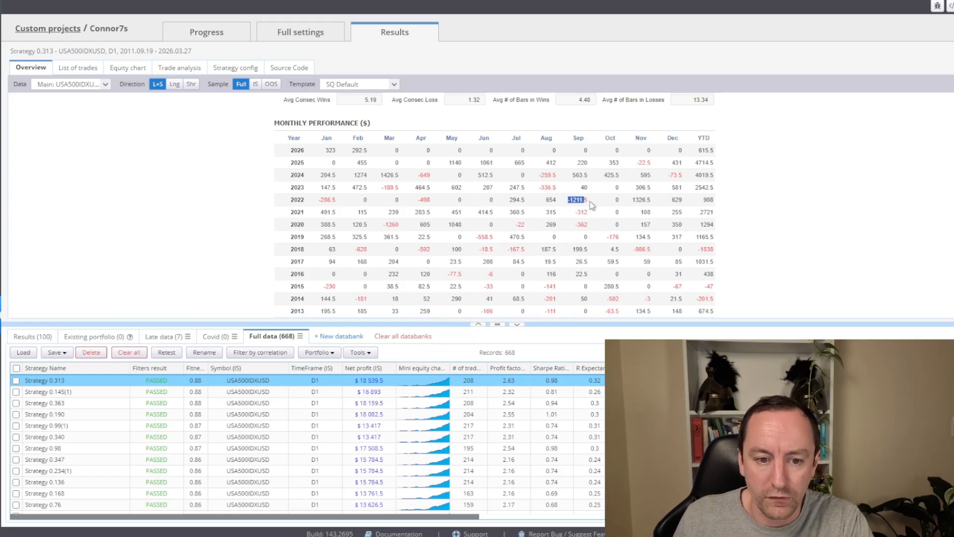
{"action": "left_click", "coordinate": [579, 204]}
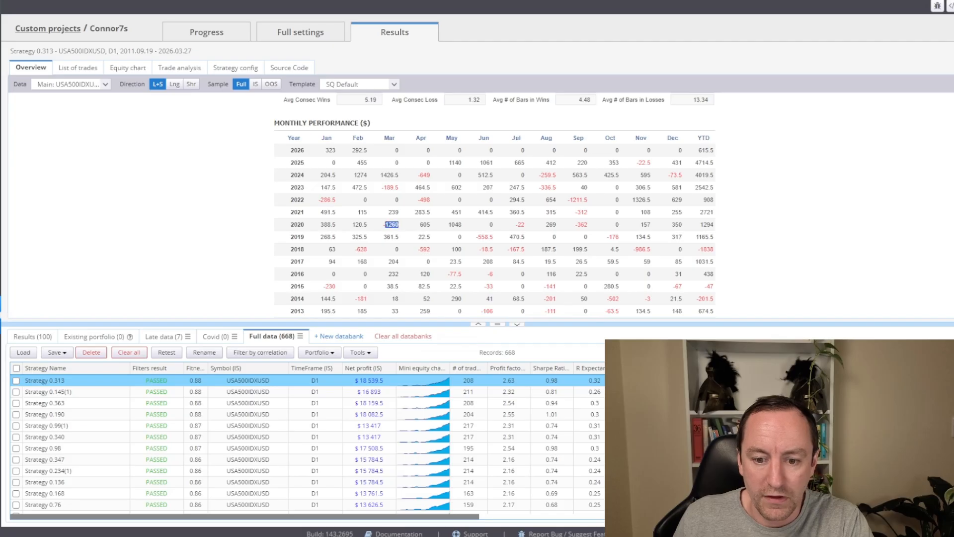
Step: Compare Strategy 0.313's trade statistics with its March 2020 result in the monthly performance table
{"action": "scroll", "coordinate": [485, 247], "scroll_direction": "up", "scroll_amount": 3}
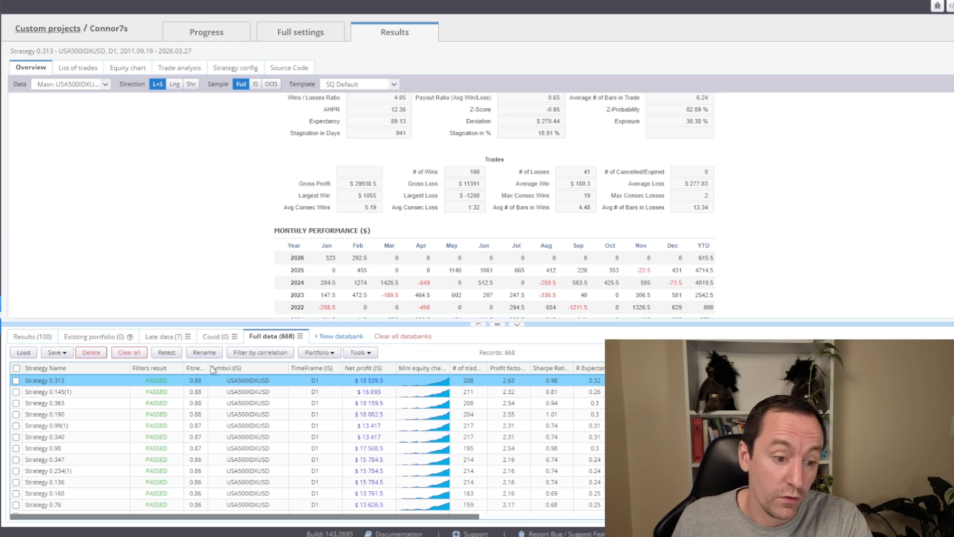
{"action": "scroll", "coordinate": [358, 261], "scroll_direction": "down", "scroll_amount": 3}
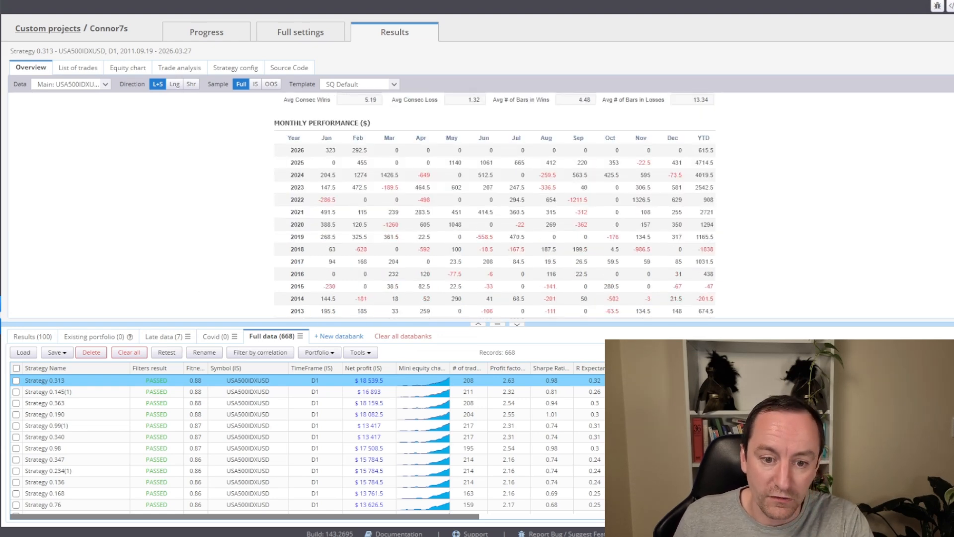
{"action": "left_click_drag", "start_coordinate": [382, 225], "coordinate": [402, 228]}
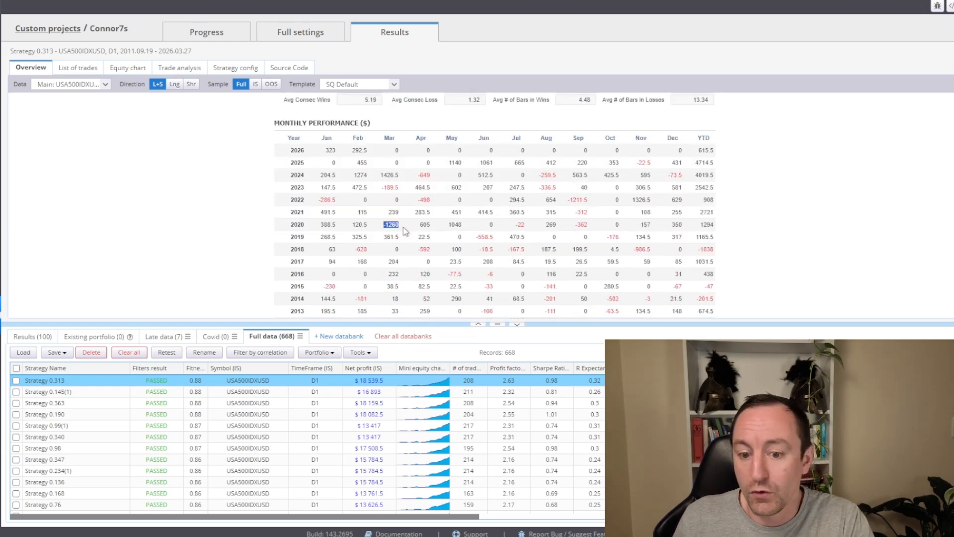
{"action": "scroll", "coordinate": [474, 249], "scroll_direction": "up", "scroll_amount": 2}
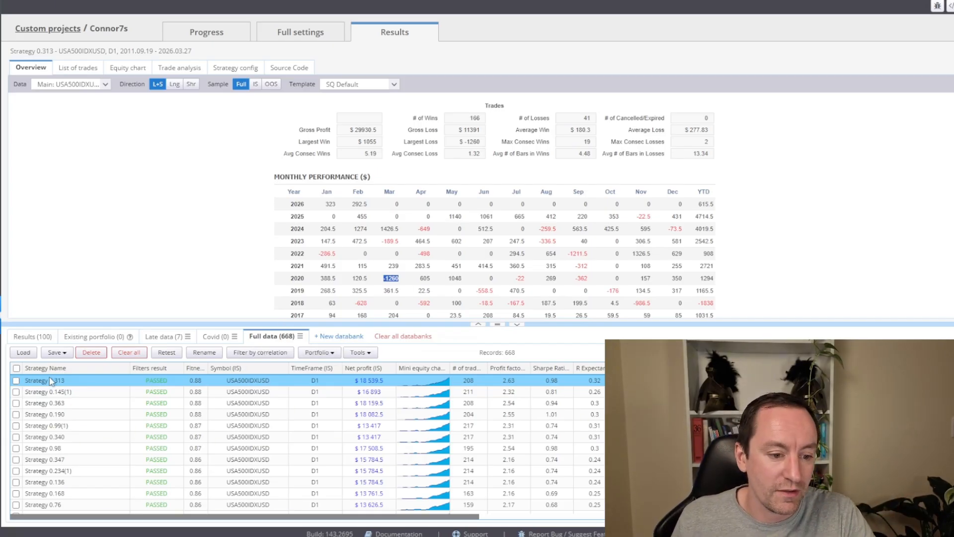
Step: Save Strategy 0.313 from the Full data databank to the Desktop in SQ X format as Connors2
{"action": "left_click", "coordinate": [17, 381]}
{"action": "left_click", "coordinate": [56, 352]}
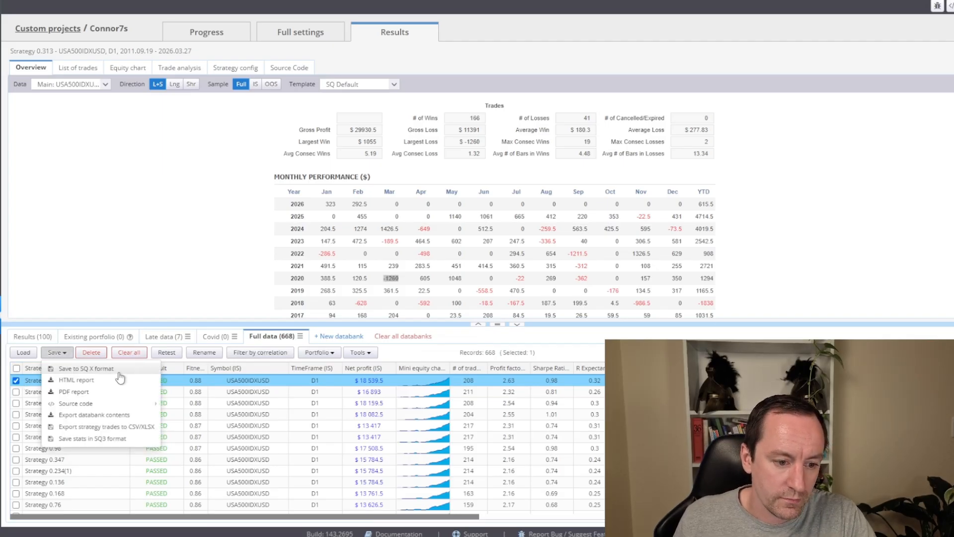
{"action": "left_click", "coordinate": [119, 370]}
{"action": "type", "text": "Connors2"}
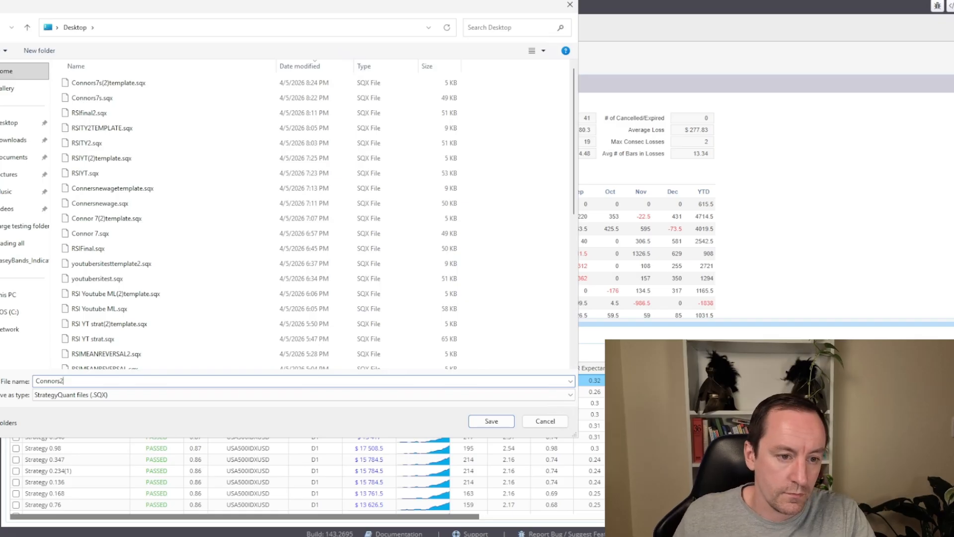
{"action": "left_click", "coordinate": [481, 423]}
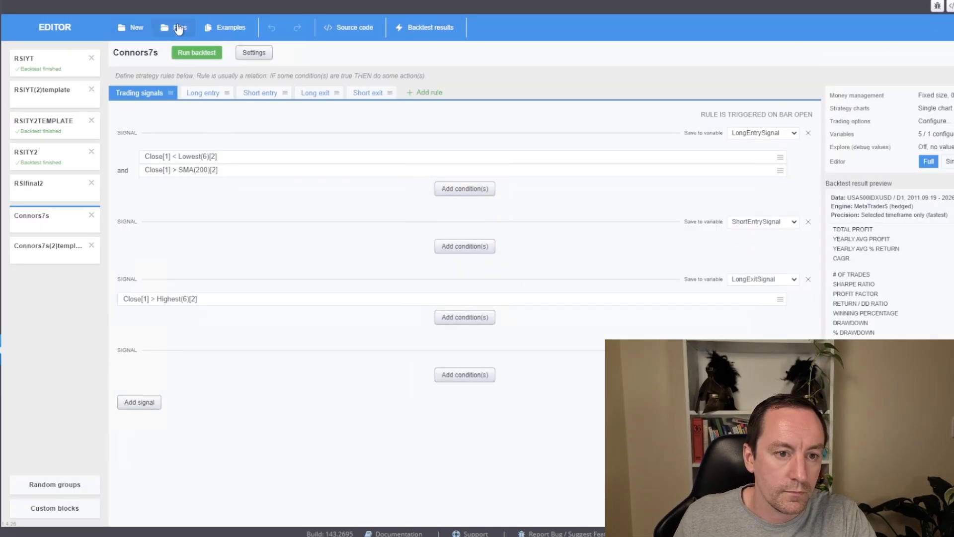
Step: Open Connors2.sqx from the Desktop in the strategy editor and show it in full editor mode
{"action": "left_click", "coordinate": [178, 26]}
{"action": "left_click", "coordinate": [205, 50]}
{"action": "left_click", "coordinate": [171, 82]}
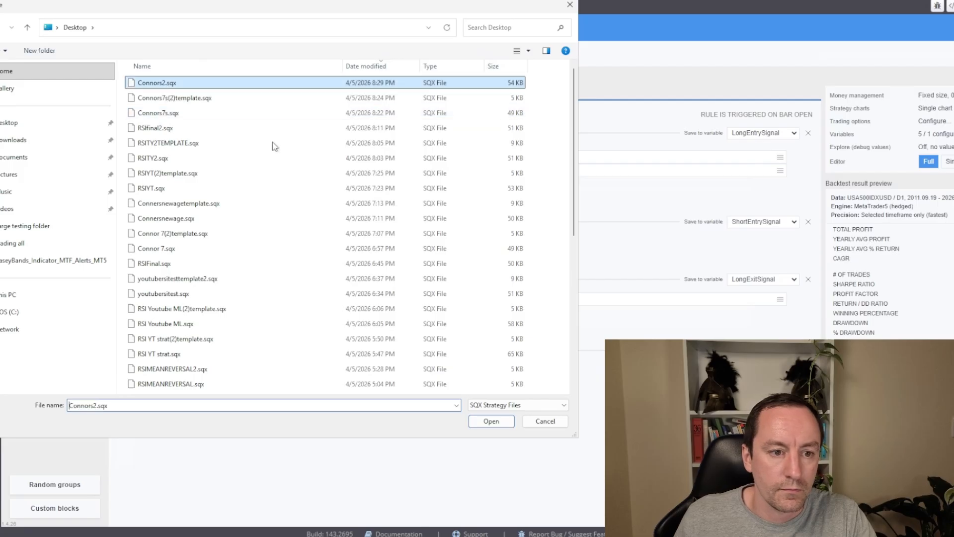
{"action": "left_click", "coordinate": [492, 422]}
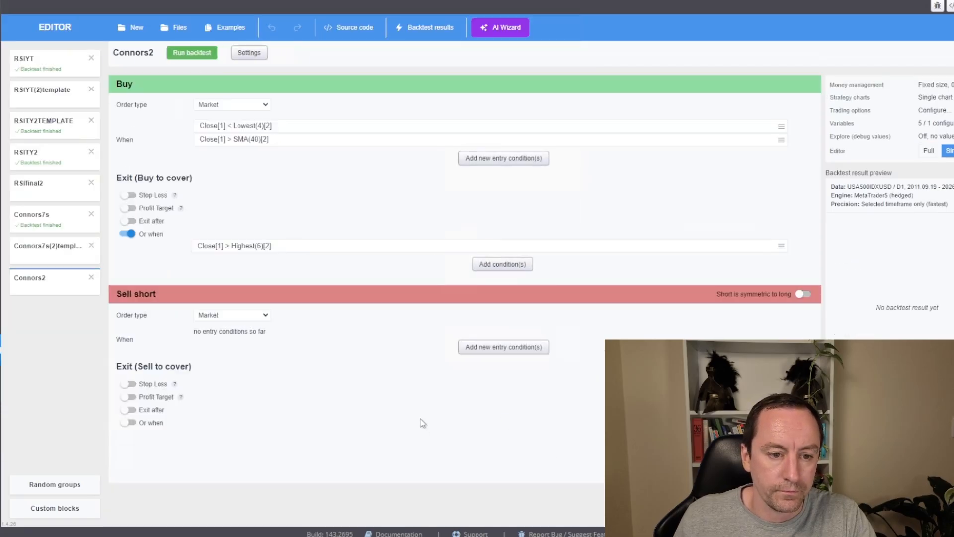
{"action": "left_click", "coordinate": [929, 150]}
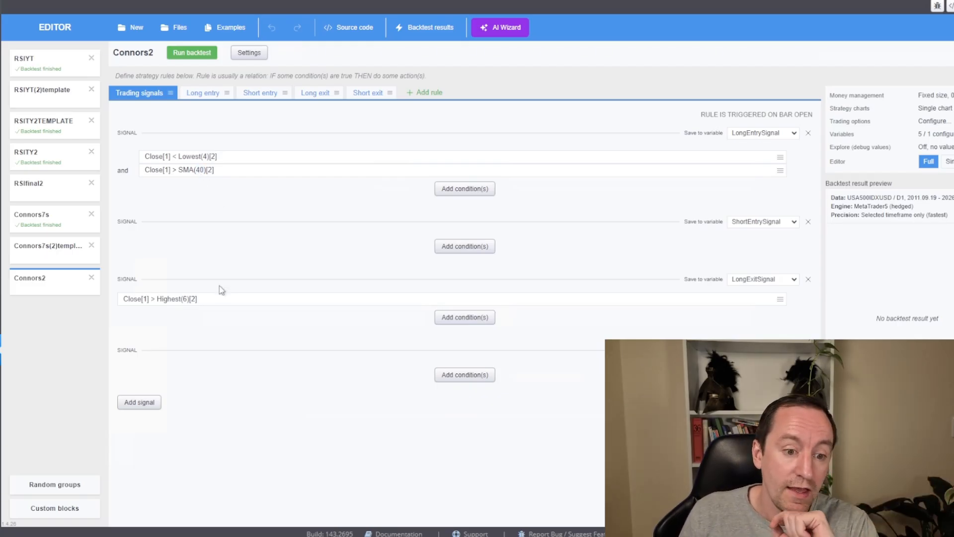
Step: Review Connors2's long entry and short entry rules, and return to its trading signals
{"action": "left_click", "coordinate": [202, 94]}
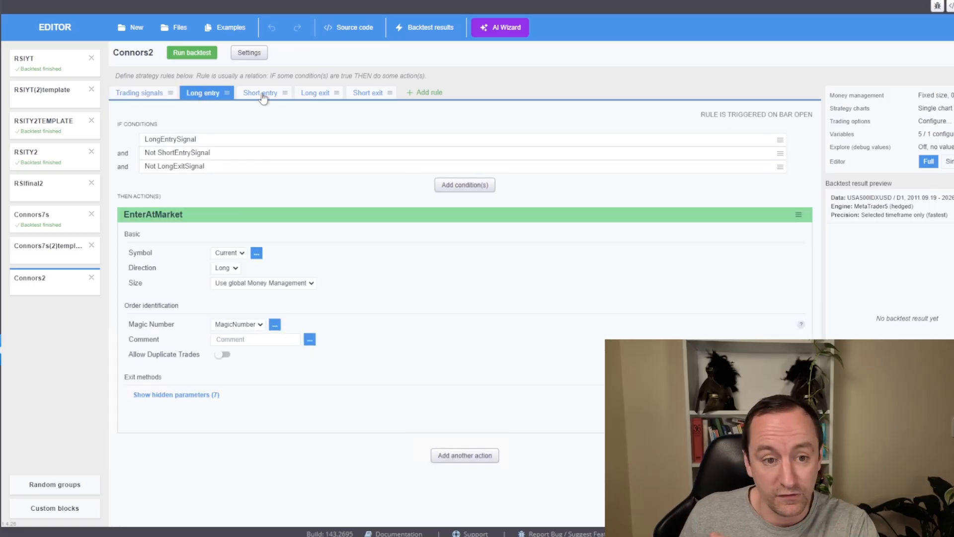
{"action": "left_click", "coordinate": [247, 97]}
{"action": "left_click", "coordinate": [211, 95]}
{"action": "left_click", "coordinate": [139, 95]}
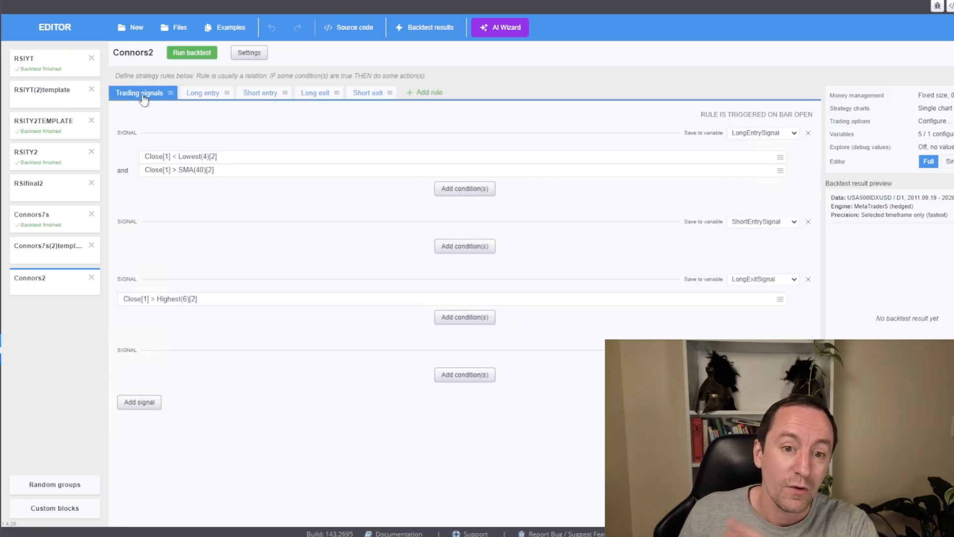
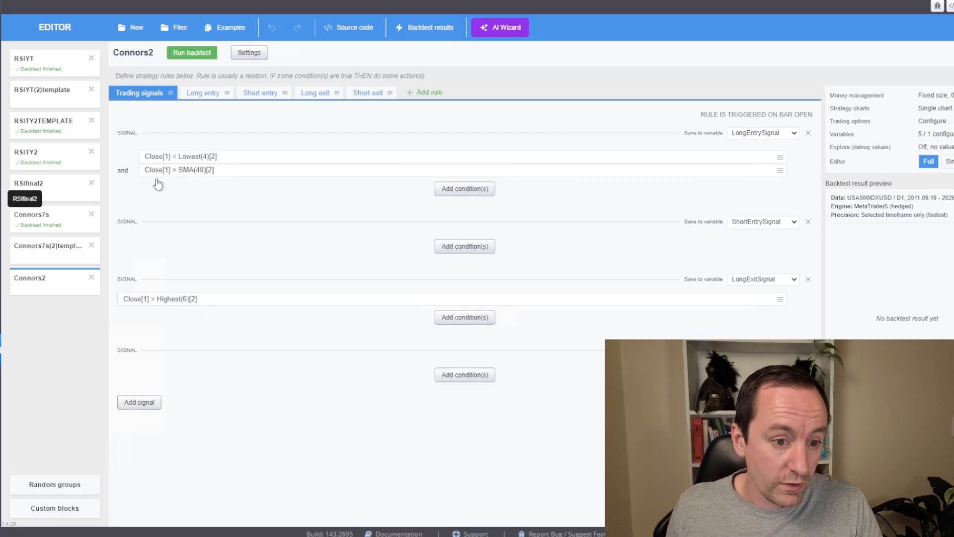
Step: Turn on strategy template mode in the advanced strategy settings of Connors2
{"action": "left_click", "coordinate": [455, 192]}
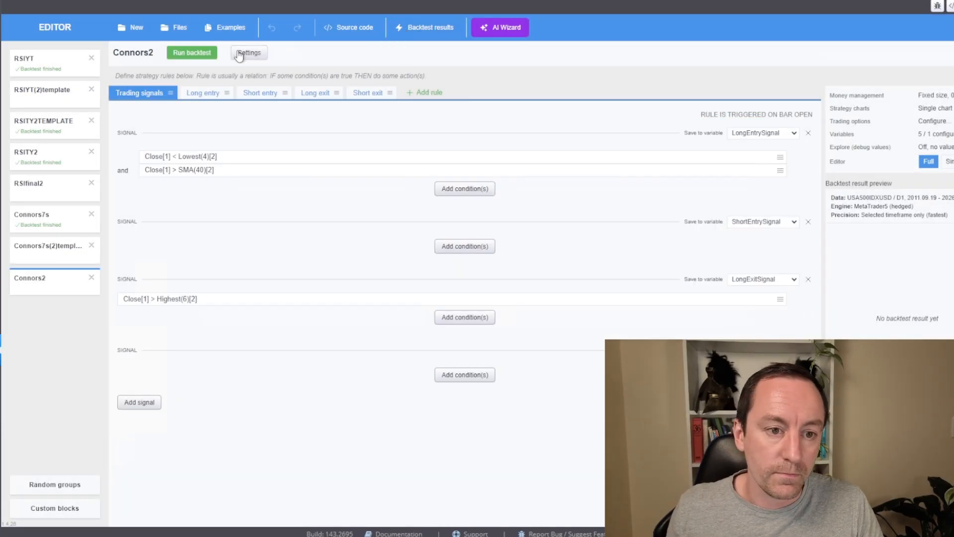
{"action": "left_click", "coordinate": [241, 56]}
{"action": "left_click", "coordinate": [699, 119]}
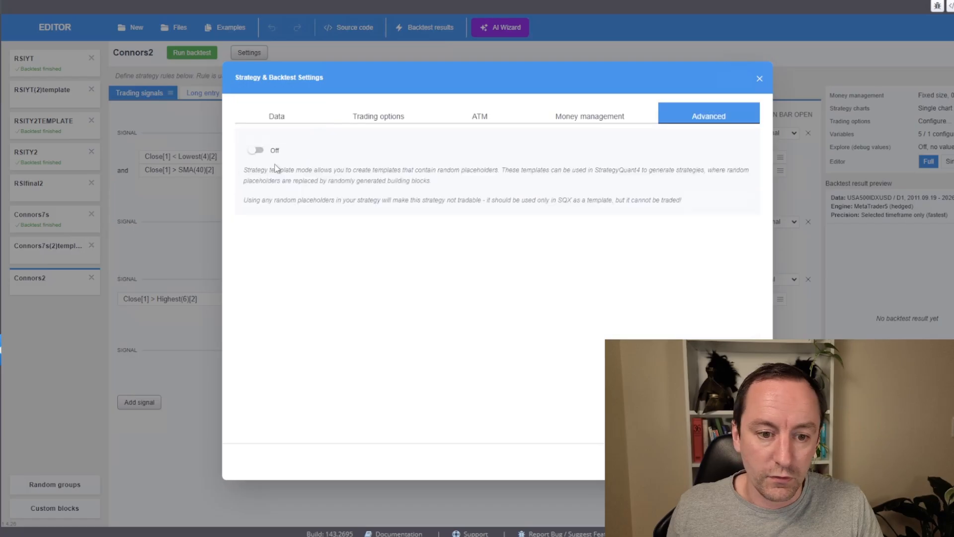
{"action": "left_click", "coordinate": [256, 151]}
{"action": "left_click", "coordinate": [101, 200]}
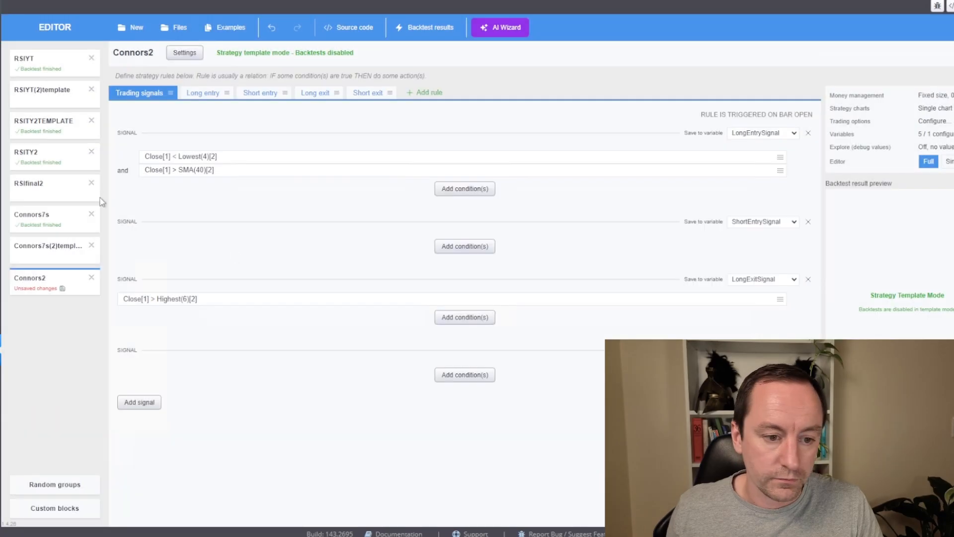
Step: Start a RandomCondition for the long entry signal and configure an additional Subchart #1 with the main chart symbol and timeframe
{"action": "left_click", "coordinate": [465, 189]}
{"action": "left_click", "coordinate": [329, 355]}
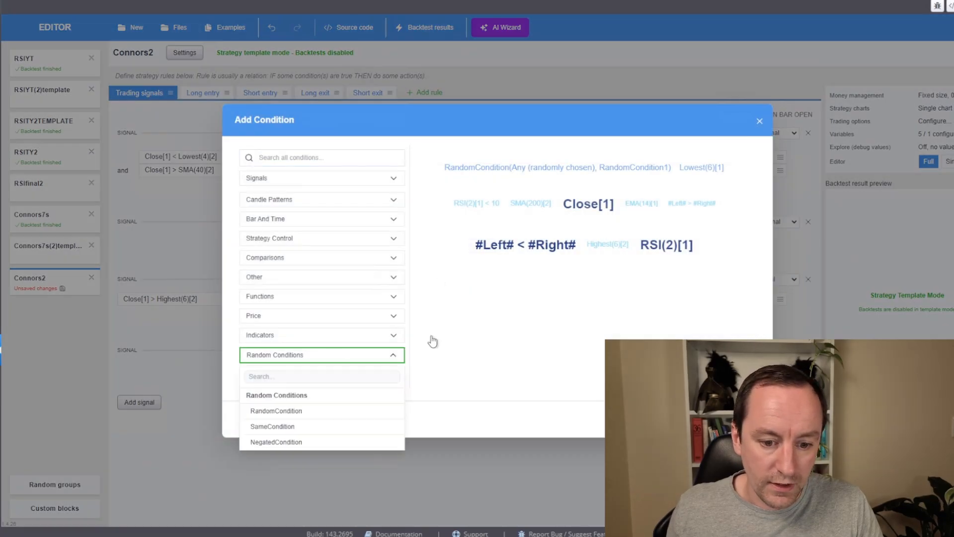
{"action": "left_click", "coordinate": [276, 412]}
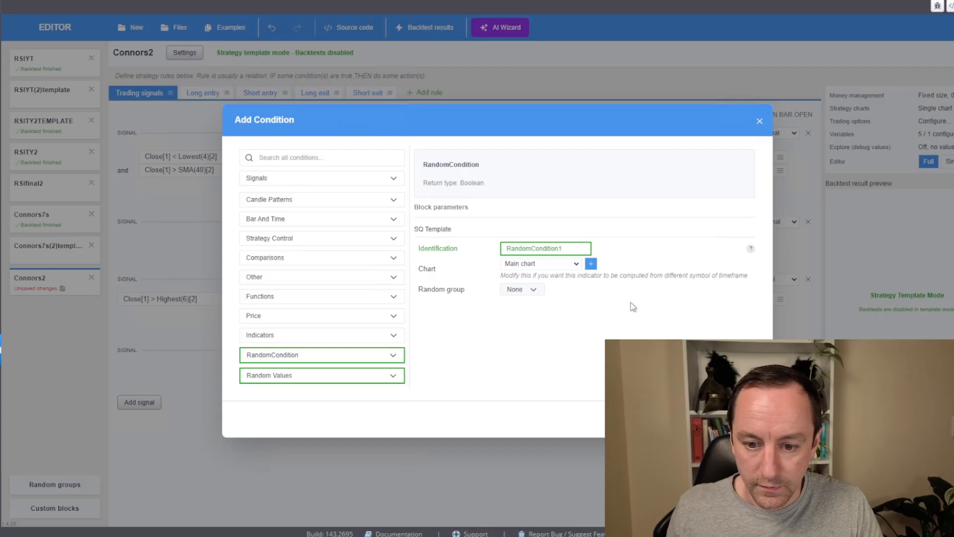
{"action": "left_click", "coordinate": [590, 264]}
{"action": "left_click", "coordinate": [512, 299]}
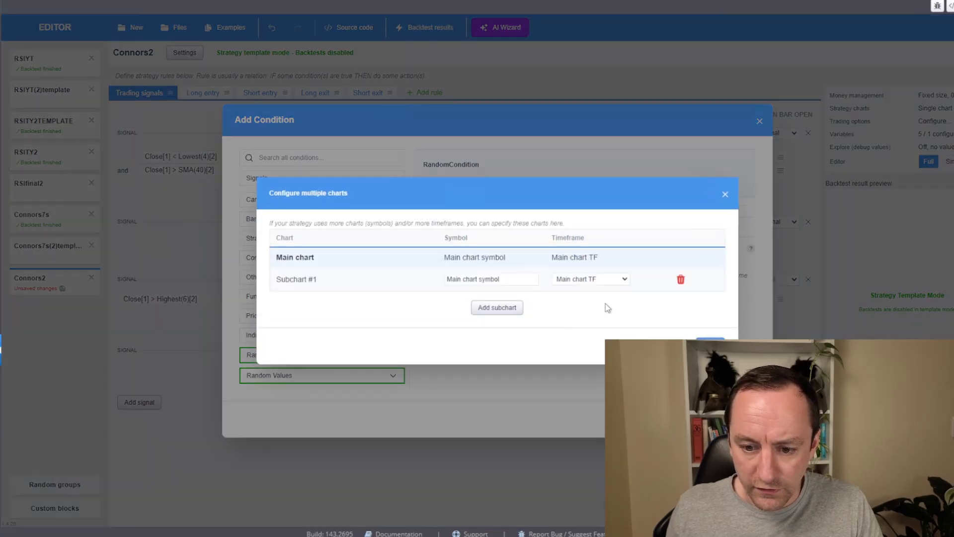
{"action": "left_click", "coordinate": [600, 280]}
{"action": "left_click", "coordinate": [572, 356]}
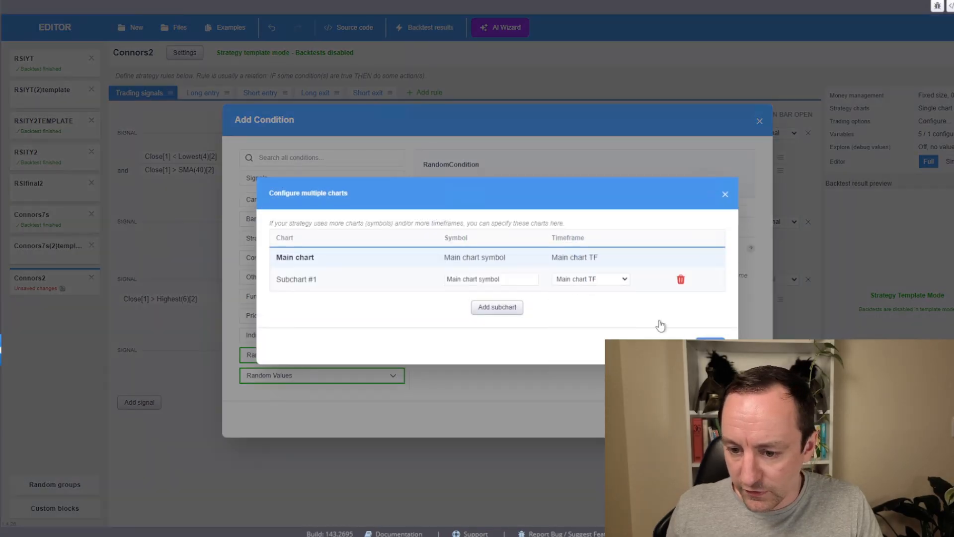
{"action": "left_click", "coordinate": [711, 348]}
Step: Add the random condition on Subchart 1 to the long entry signal and save the strategy as Connors2Template
{"action": "left_click", "coordinate": [541, 263]}
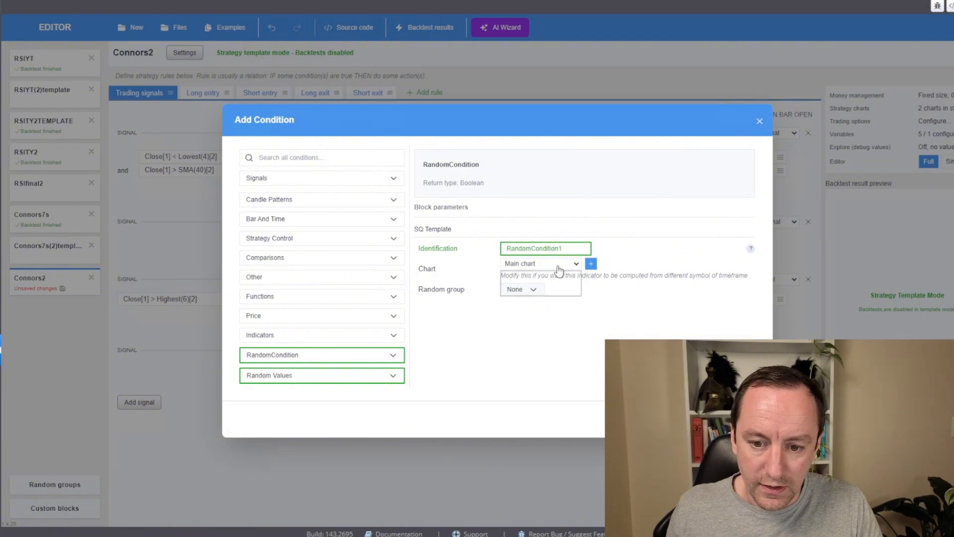
{"action": "left_click", "coordinate": [540, 292]}
{"action": "left_click", "coordinate": [736, 419]}
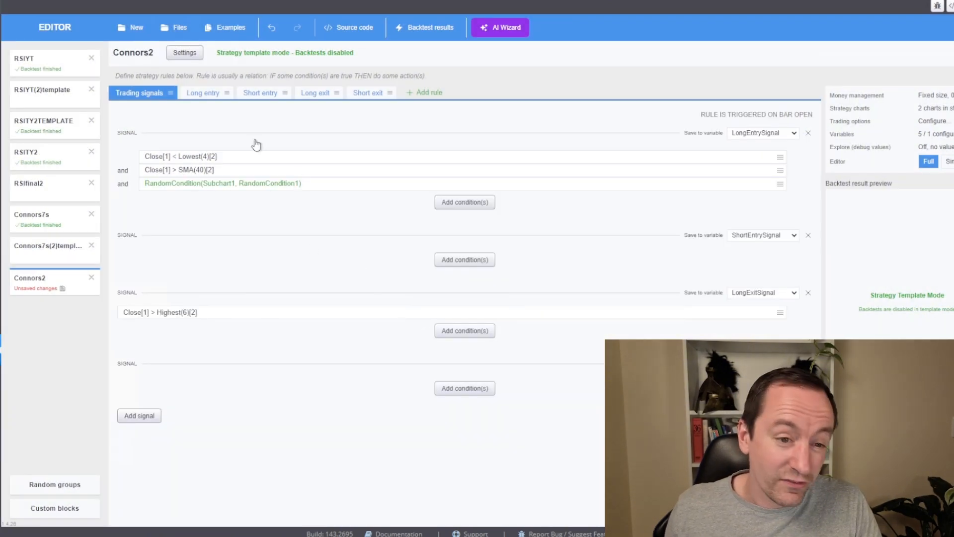
{"action": "left_click", "coordinate": [184, 32]}
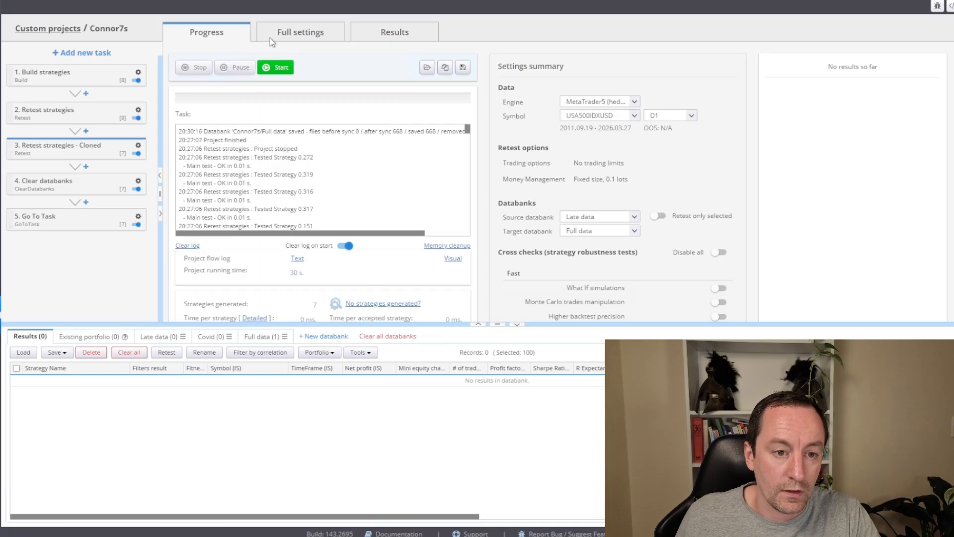
Step: Load Connors2Template.sqx as the strategy template for the Build strategies task in the Connor7s project
{"action": "left_click", "coordinate": [270, 38]}
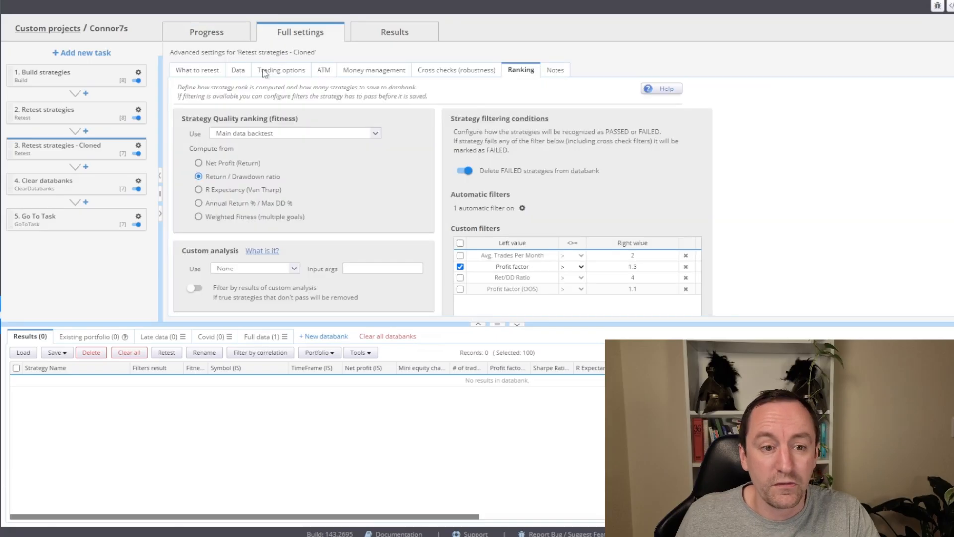
{"action": "left_click", "coordinate": [208, 70]}
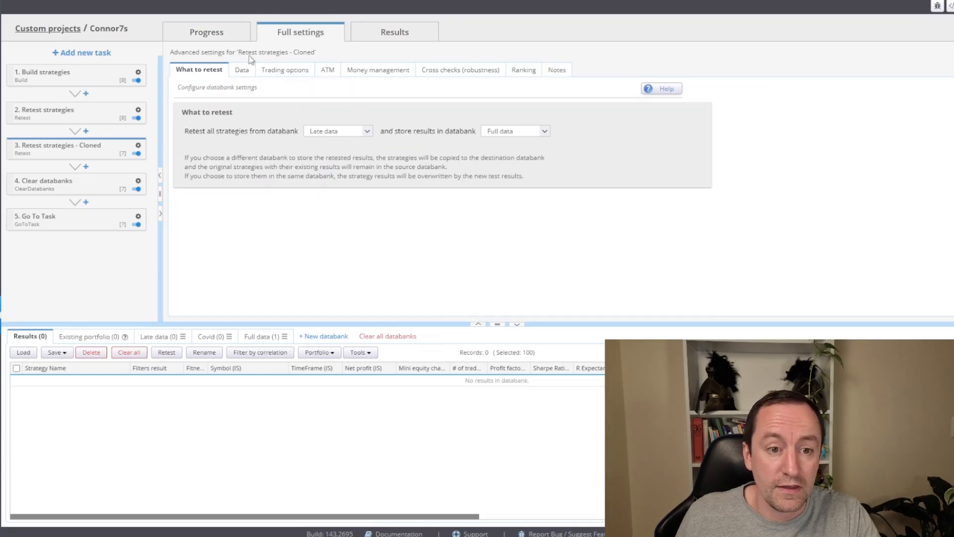
{"action": "left_click", "coordinate": [80, 75]}
{"action": "left_click", "coordinate": [499, 244]}
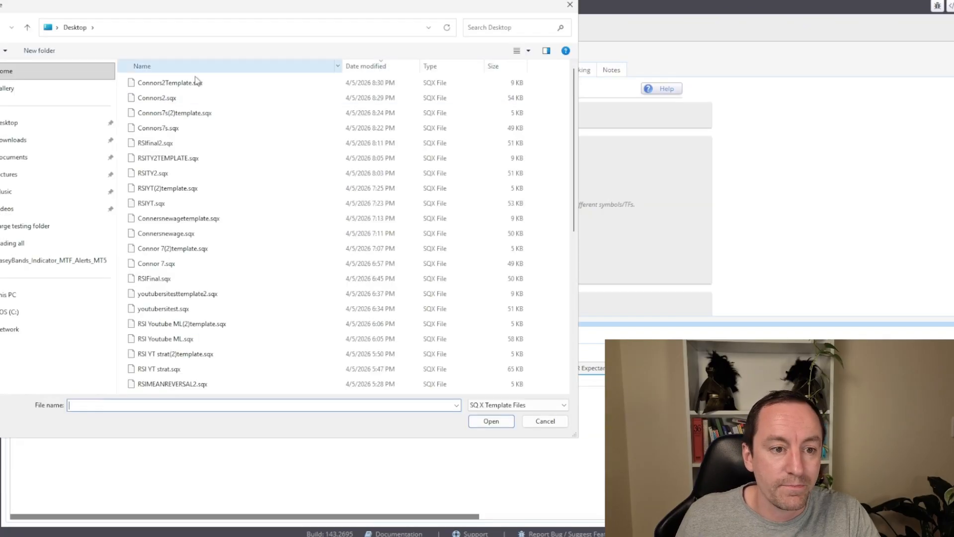
{"action": "left_click", "coordinate": [196, 82]}
{"action": "left_click", "coordinate": [491, 421]}
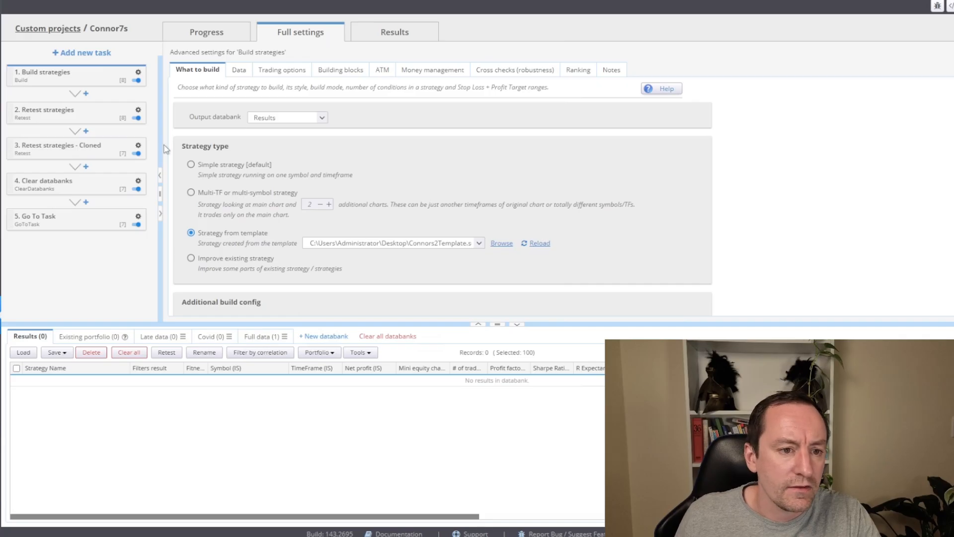
Step: Give the Retest strategies - Cloned task a single out-of-sample test part from 2020.01.09 to 2020.05.26
{"action": "left_click", "coordinate": [83, 151]}
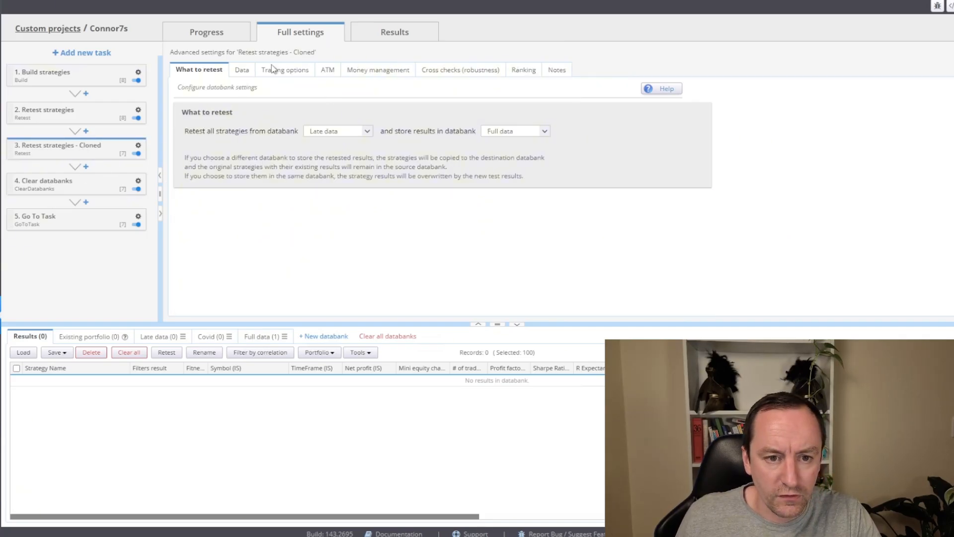
{"action": "left_click", "coordinate": [242, 70]}
{"action": "scroll", "coordinate": [596, 249], "scroll_direction": "down", "scroll_amount": 4}
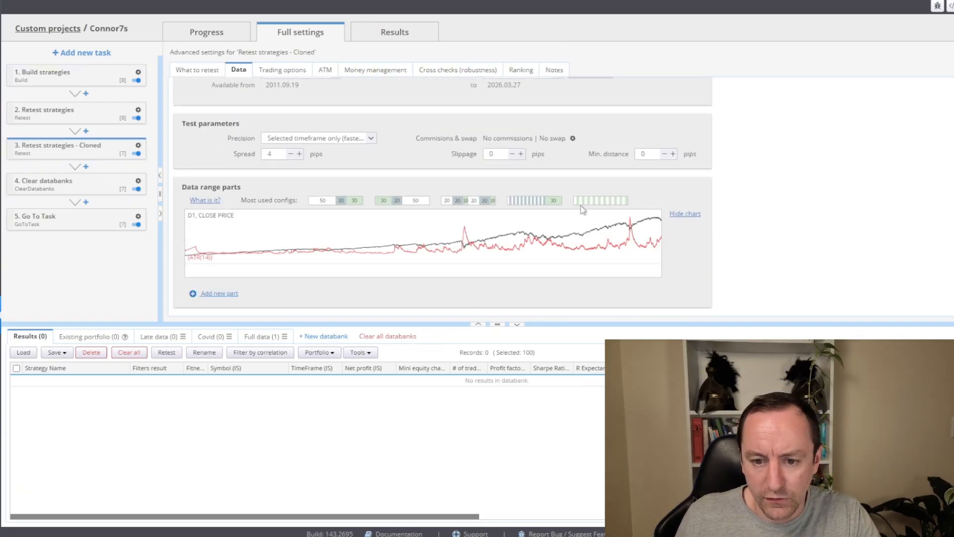
{"action": "left_click", "coordinate": [390, 200]}
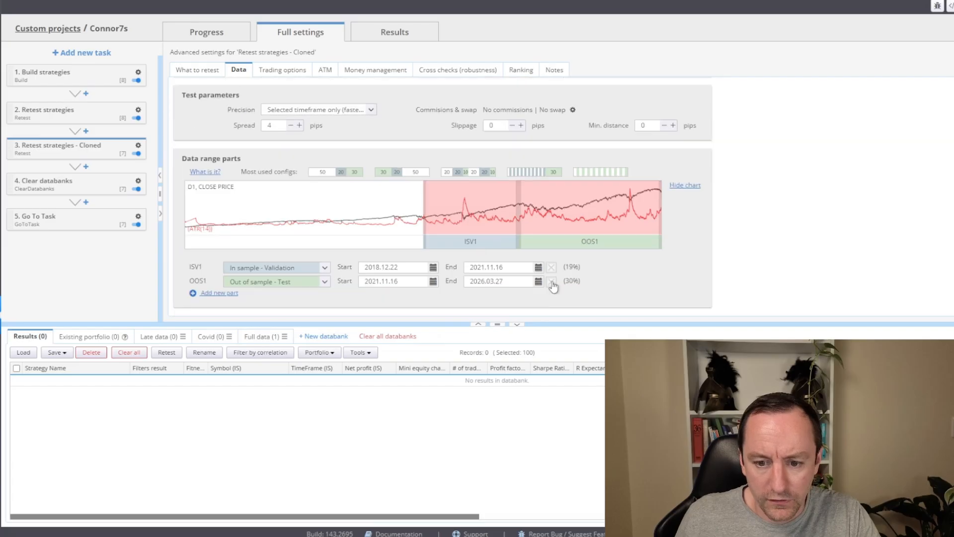
{"action": "left_click", "coordinate": [550, 269]}
{"action": "left_click_drag", "start_coordinate": [574, 252], "coordinate": [464, 256]}
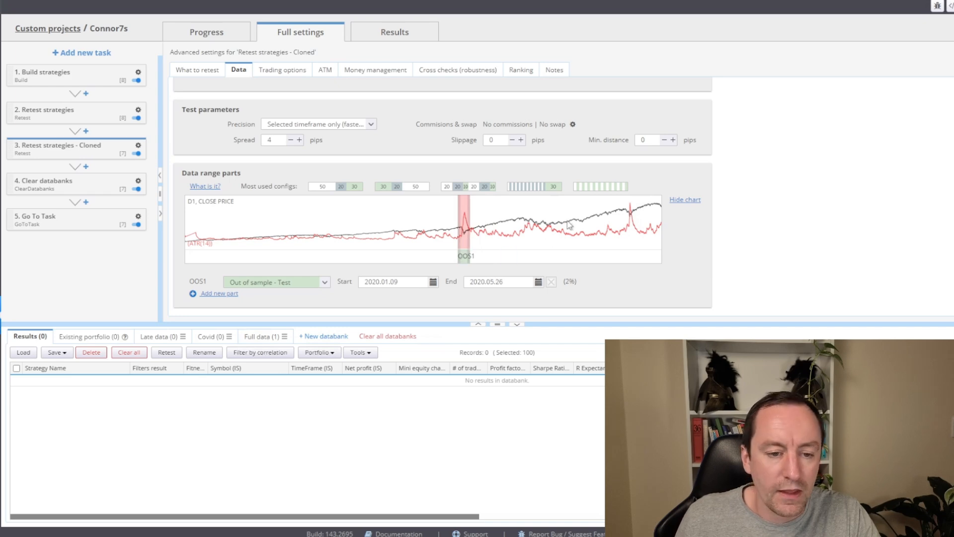
Step: Enable the Profit factor (OOS) > 1.1 custom filter in the cloned retest task's ranking settings
{"action": "scroll", "coordinate": [508, 110], "scroll_direction": "up", "scroll_amount": 2}
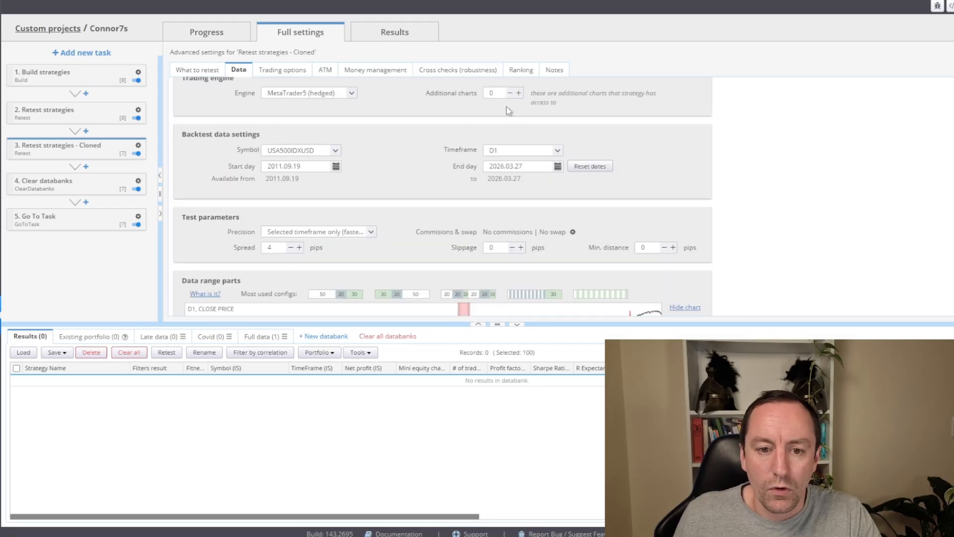
{"action": "left_click", "coordinate": [521, 70]}
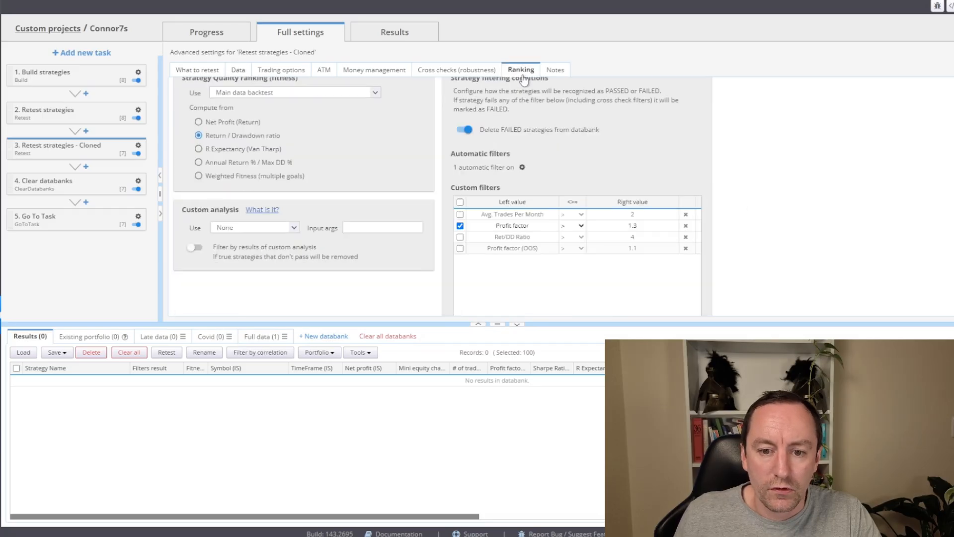
{"action": "left_click", "coordinate": [460, 249]}
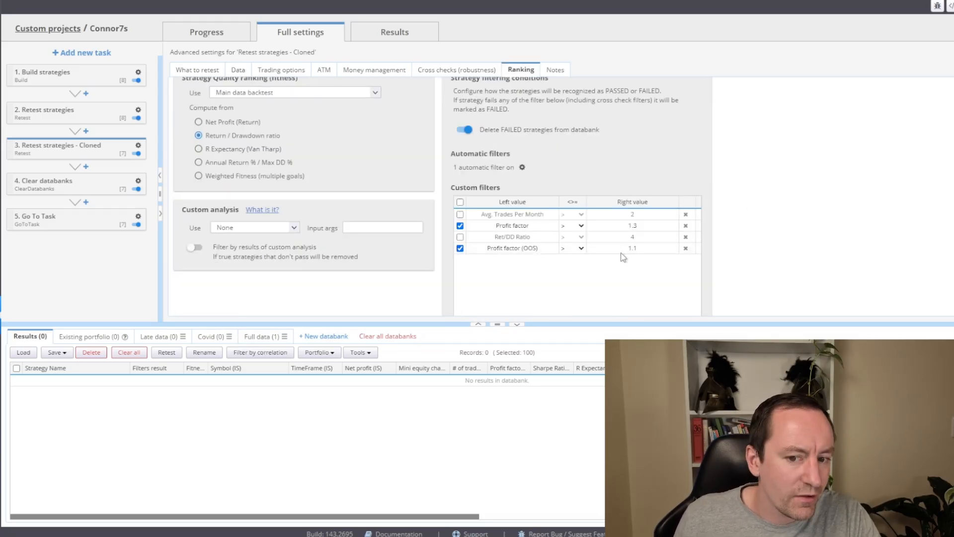
{"action": "scroll", "coordinate": [597, 288], "scroll_direction": "up", "scroll_amount": 2}
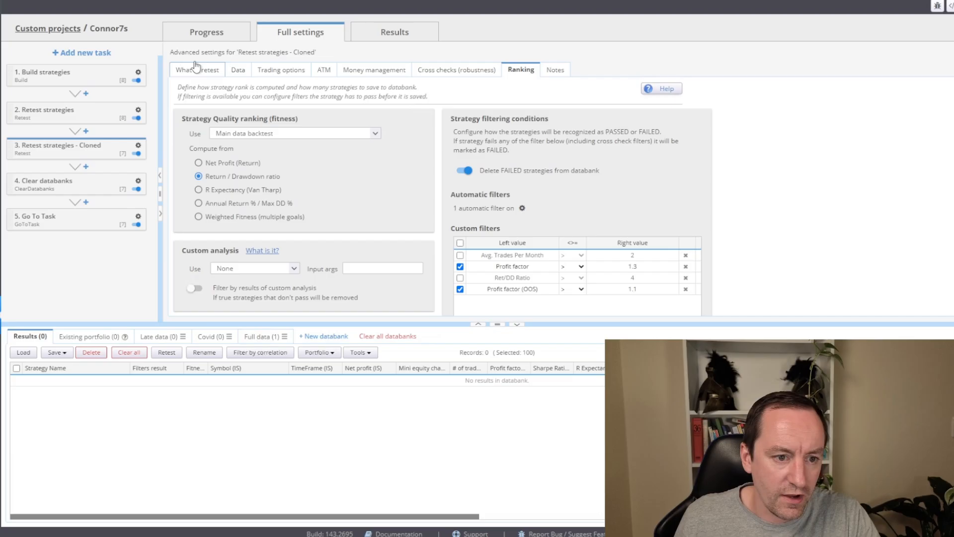
Step: Start the Connor7s custom project to generate and retest strategies with the updated tasks
{"action": "left_click", "coordinate": [212, 33]}
{"action": "left_click", "coordinate": [275, 67]}
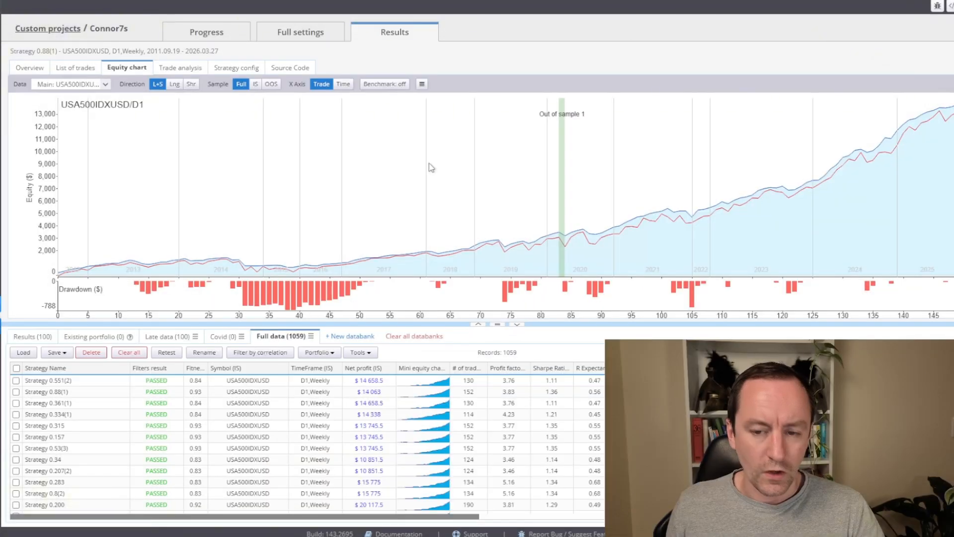
Step: Compare the equity charts of strategies 0.88(1), 0.361(1), 0.334(1) and 0.157 in the Full data databank, focusing on the Covid out-of-sample part
{"action": "left_click", "coordinate": [487, 392]}
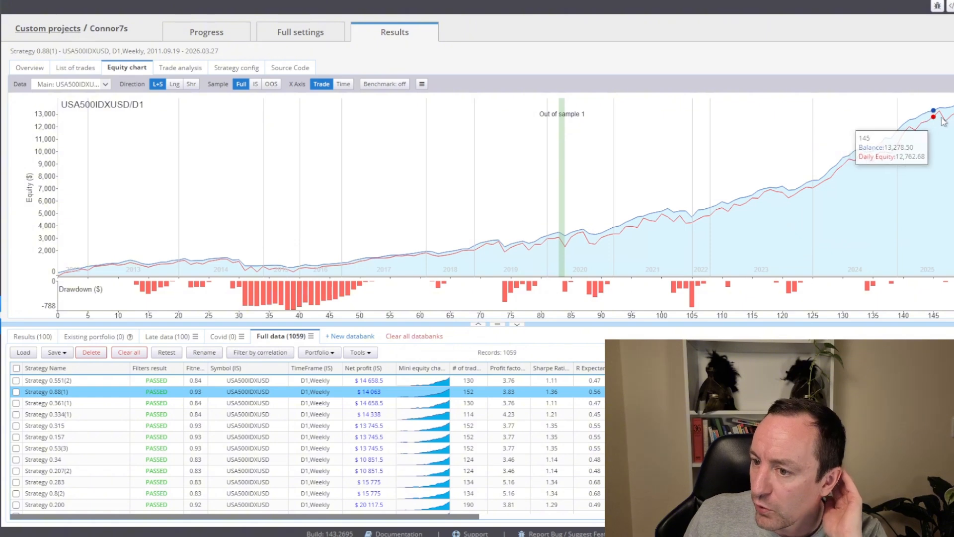
{"action": "left_click", "coordinate": [384, 406]}
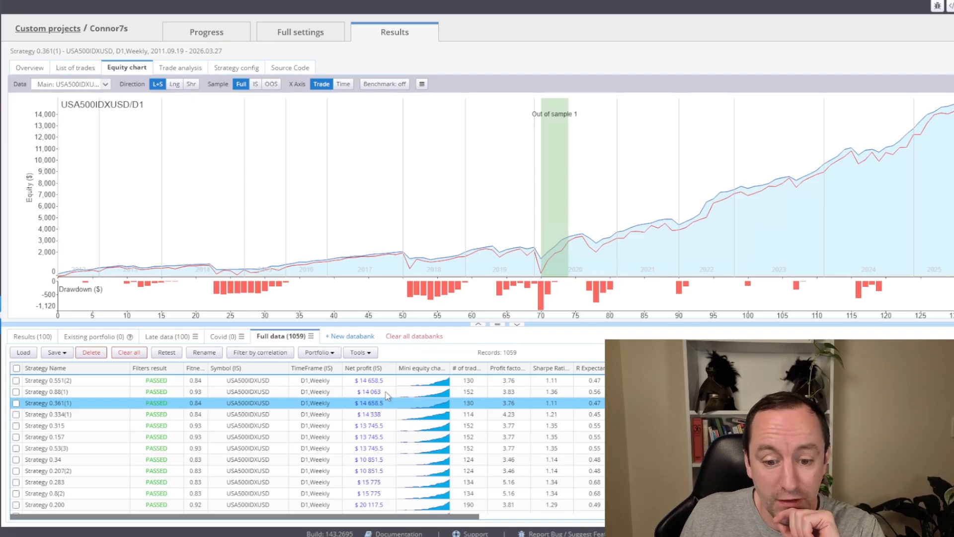
{"action": "left_click", "coordinate": [388, 394]}
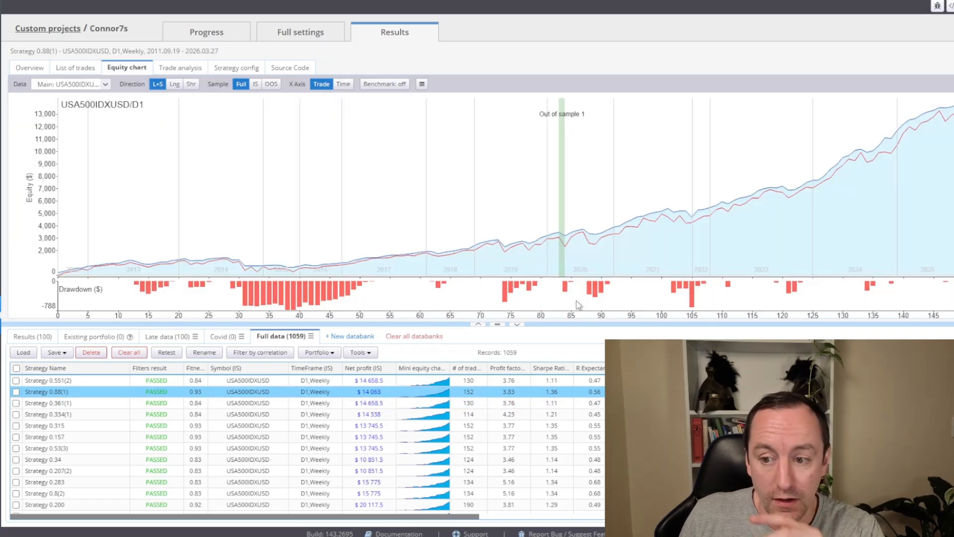
{"action": "left_click", "coordinate": [435, 417]}
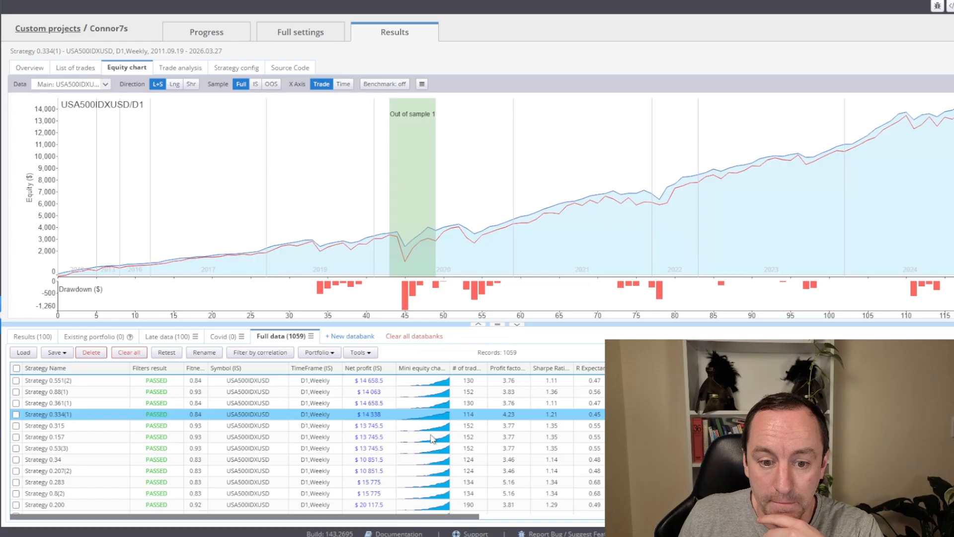
{"action": "left_click", "coordinate": [432, 438]}
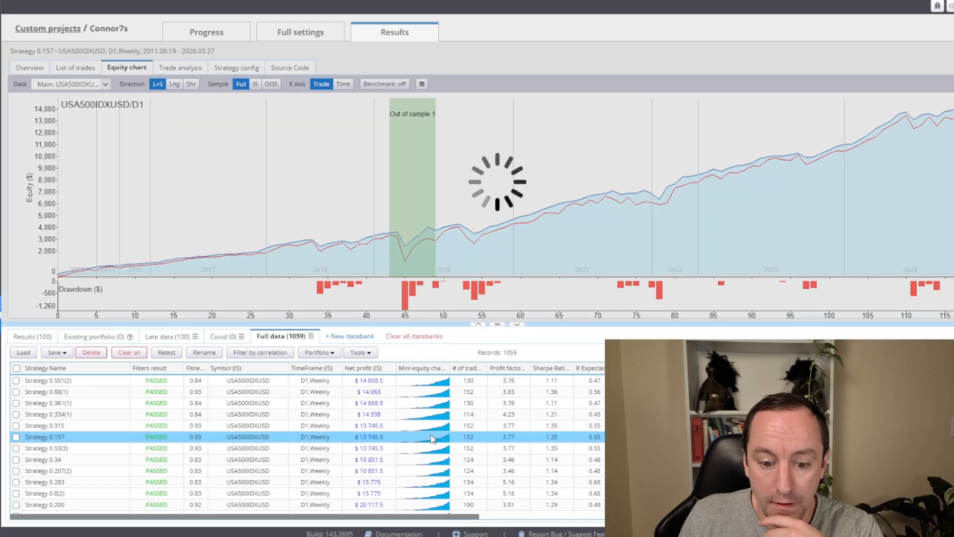
{"action": "left_click", "coordinate": [443, 405]}
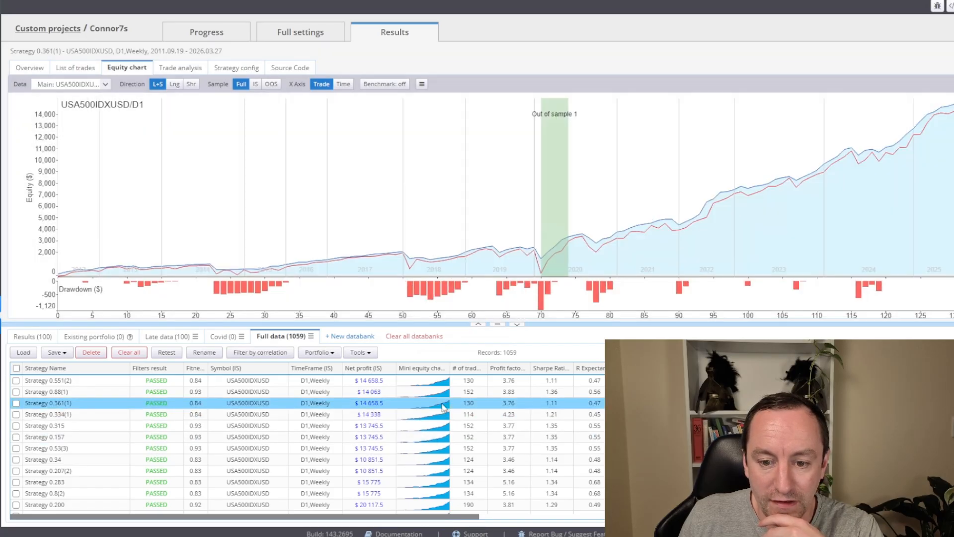
{"action": "left_click", "coordinate": [443, 393]}
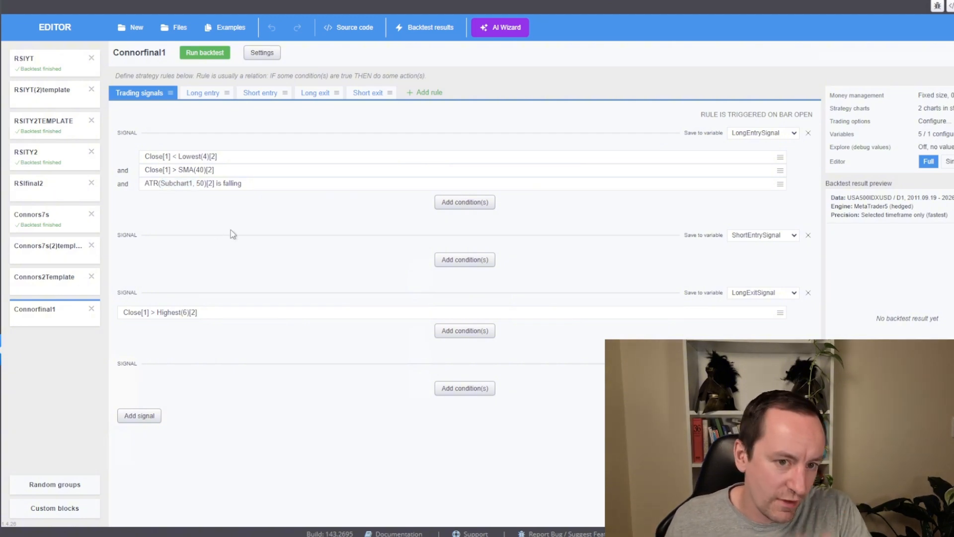
Step: Inspect Connorfinal1's falling-ATR entry condition and examine the balance and equity curves in the MetaTrader 5 strategy tester
{"action": "double_click", "coordinate": [152, 184]}
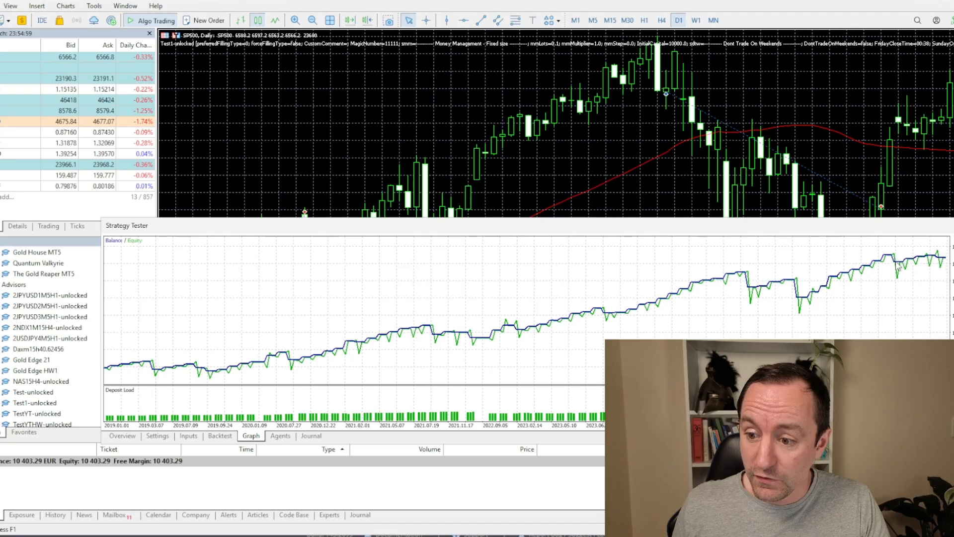
{"action": "mouse_move", "coordinate": [898, 269]}
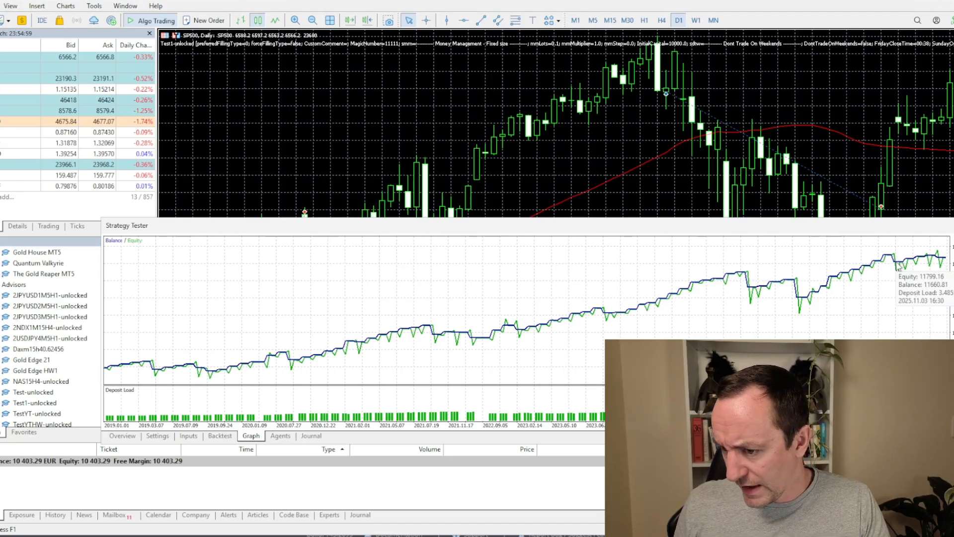
{"action": "mouse_move", "coordinate": [947, 262]}
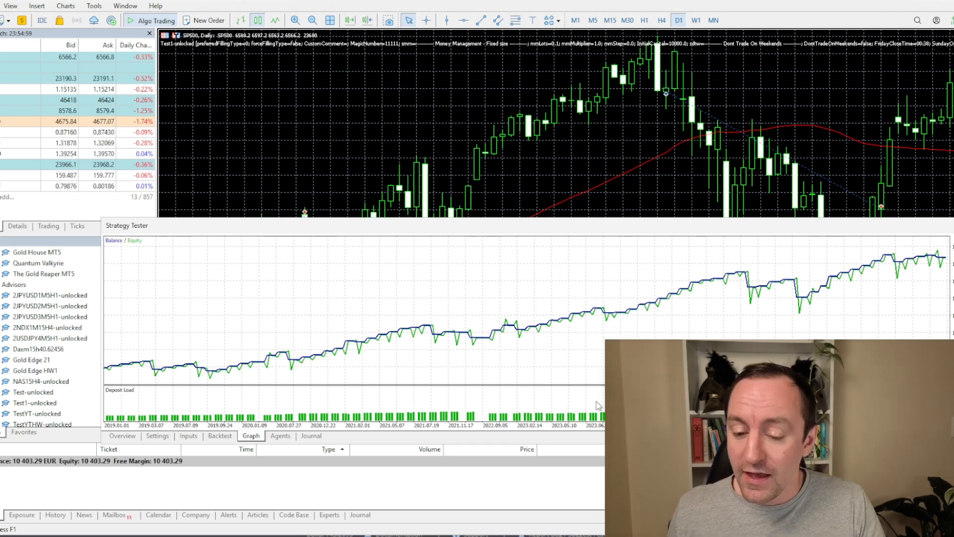
Step: Return to Connorfinal1 in the StrategyQuant editor and backtest it on USATECHIDXUSD, the USA 100 Technical Index
{"action": "key", "text": "alt+Tab"}
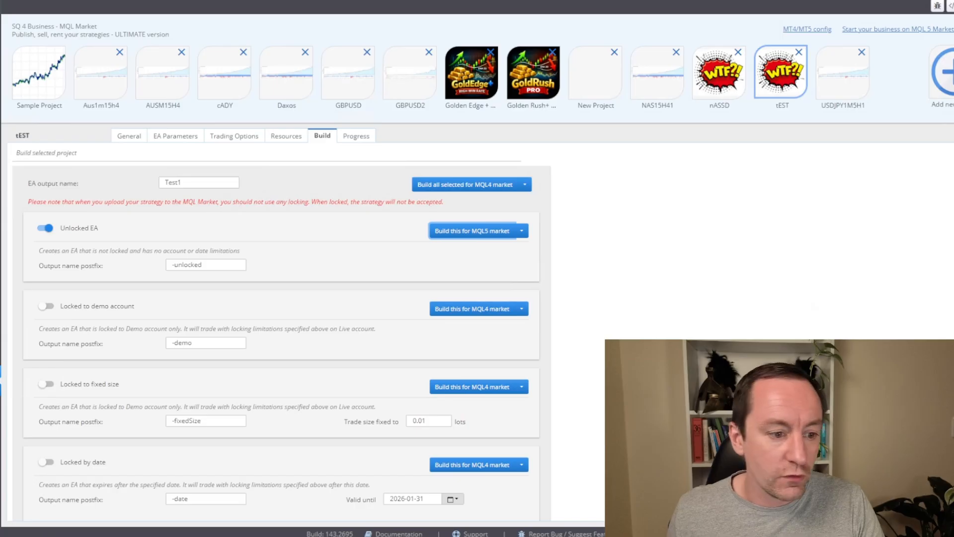
{"action": "left_click", "coordinate": [1, 350]}
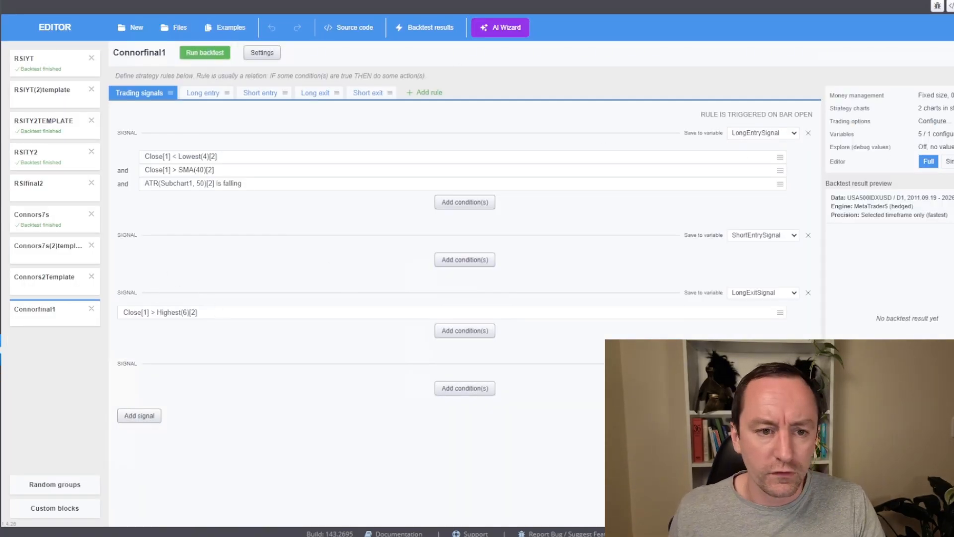
{"action": "left_click", "coordinate": [260, 54]}
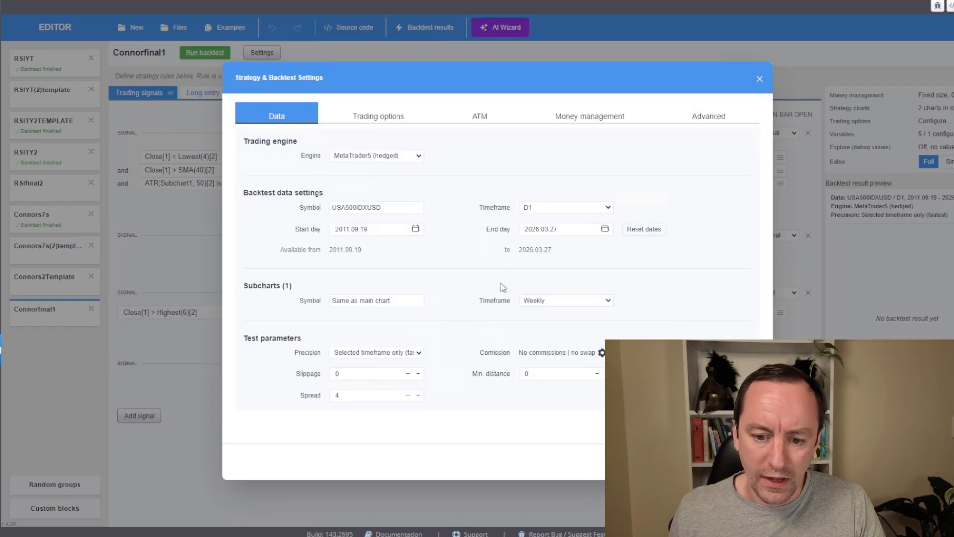
{"action": "left_click", "coordinate": [366, 212]}
{"action": "scroll", "coordinate": [433, 318], "scroll_direction": "down", "scroll_amount": 5}
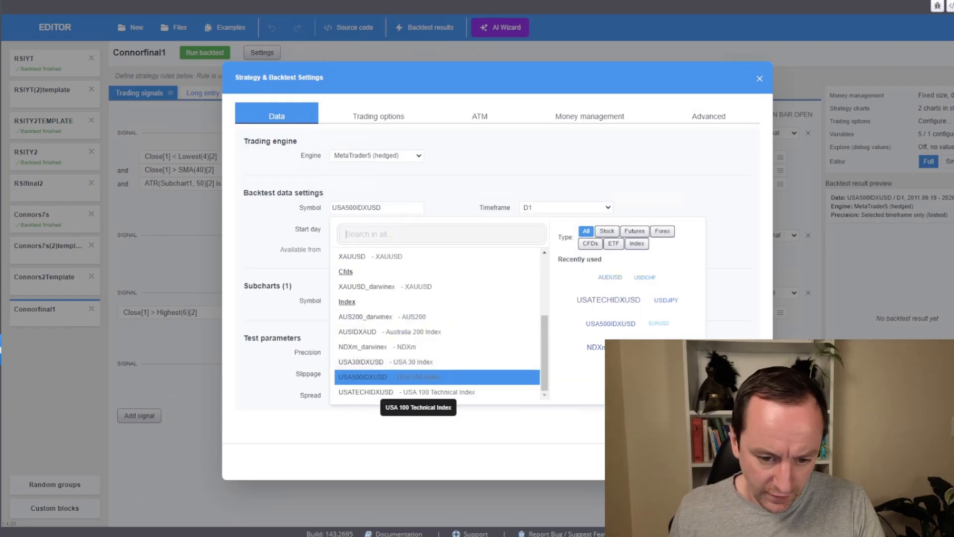
{"action": "left_click", "coordinate": [412, 392]}
{"action": "left_click", "coordinate": [731, 461]}
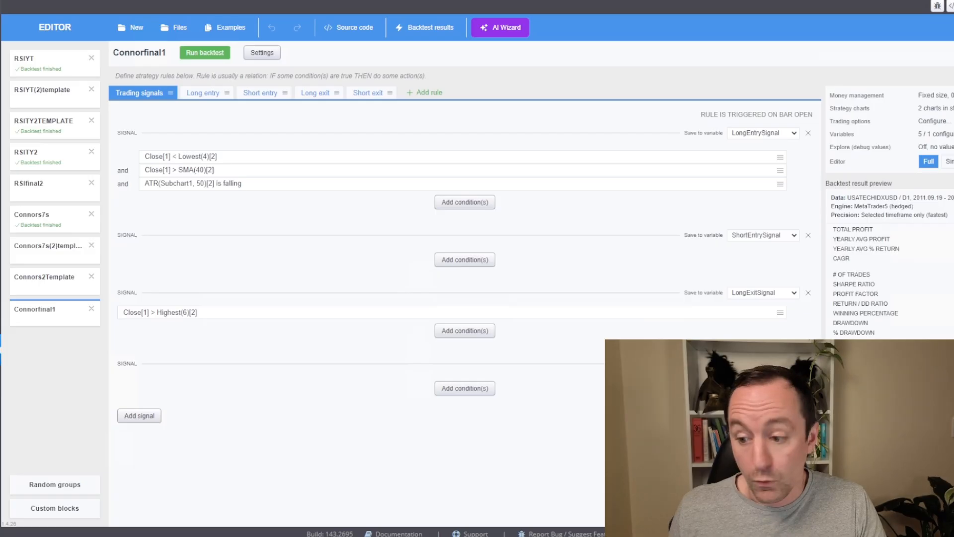
Step: Change Connorfinal1's backtest symbol to XAUUSD and run the backtest
{"action": "left_click", "coordinate": [262, 52]}
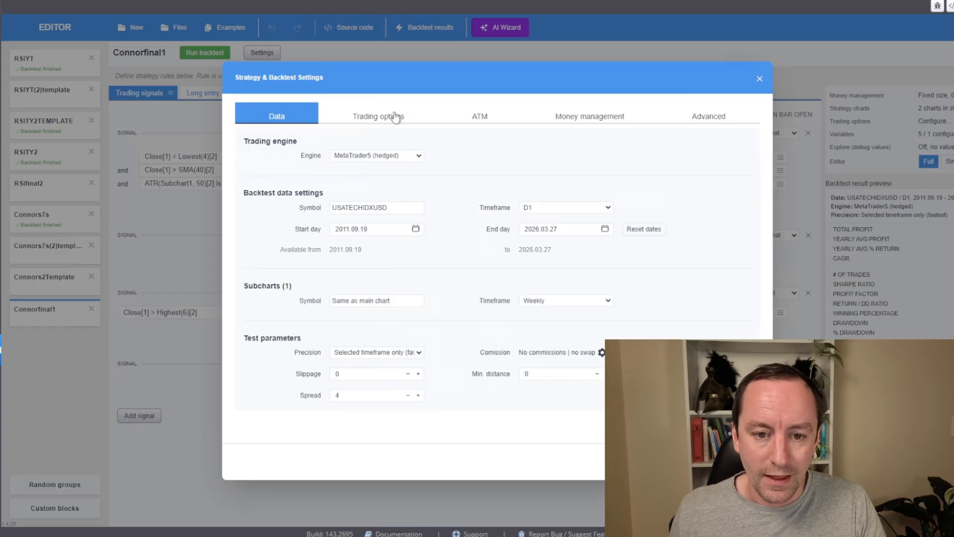
{"action": "left_click", "coordinate": [385, 213]}
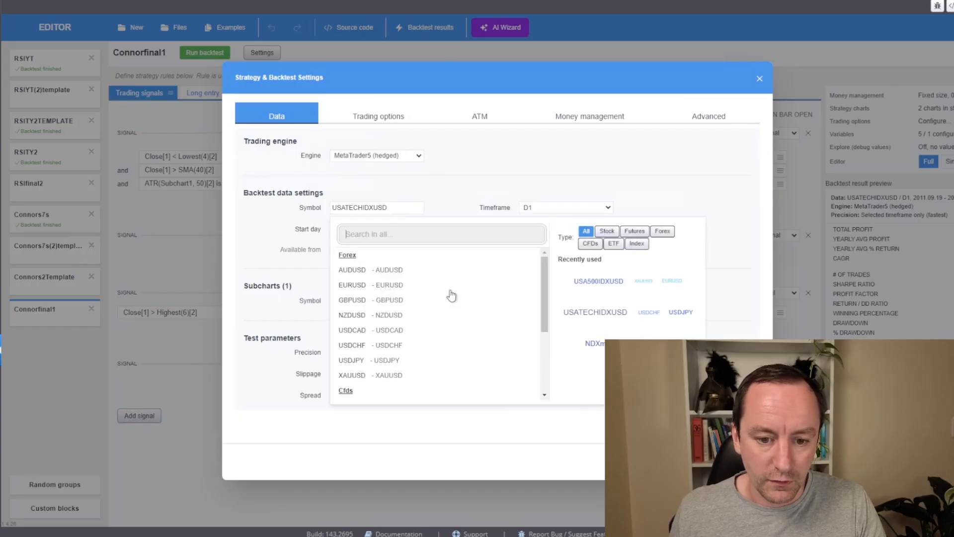
{"action": "scroll", "coordinate": [422, 348], "scroll_direction": "down", "scroll_amount": 5}
{"action": "scroll", "coordinate": [408, 350], "scroll_direction": "up", "scroll_amount": 3}
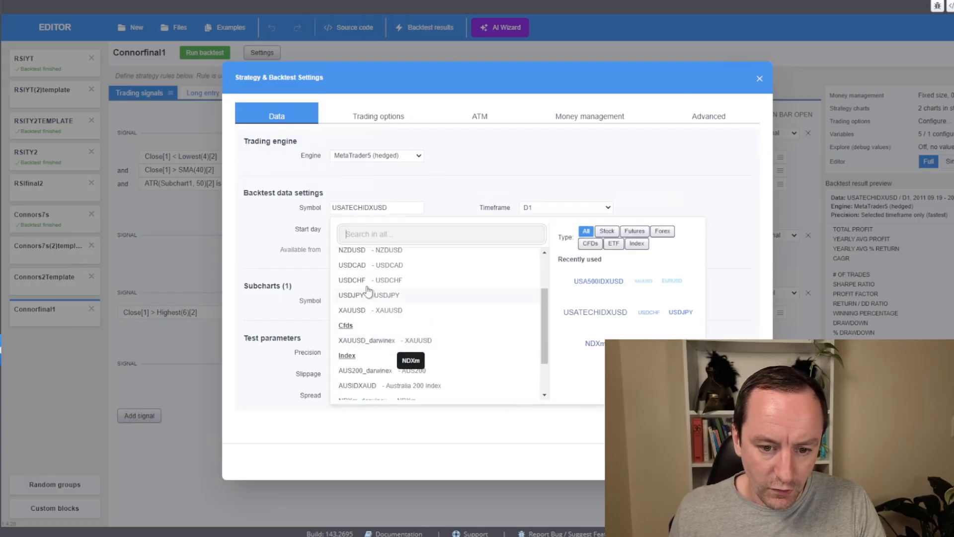
{"action": "left_click", "coordinate": [363, 312]}
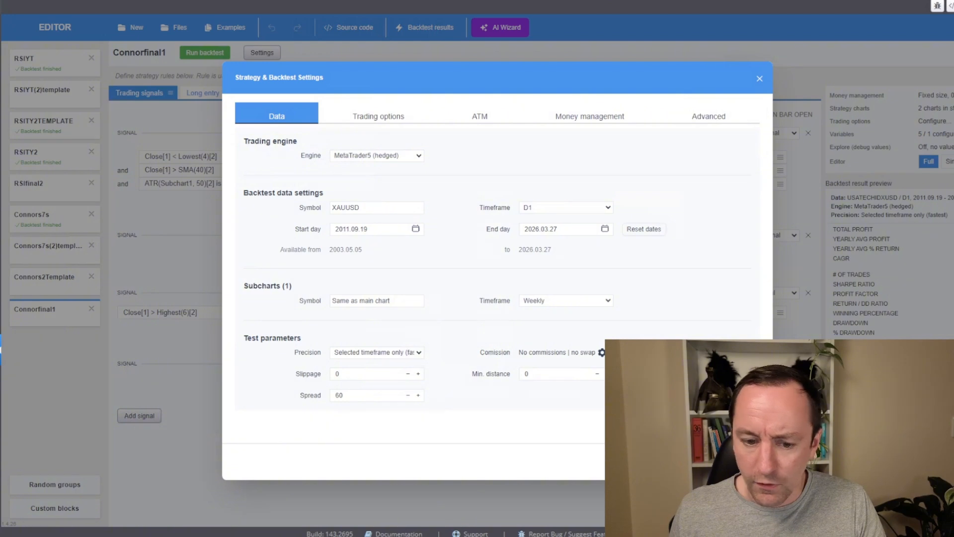
{"action": "left_click", "coordinate": [723, 461]}
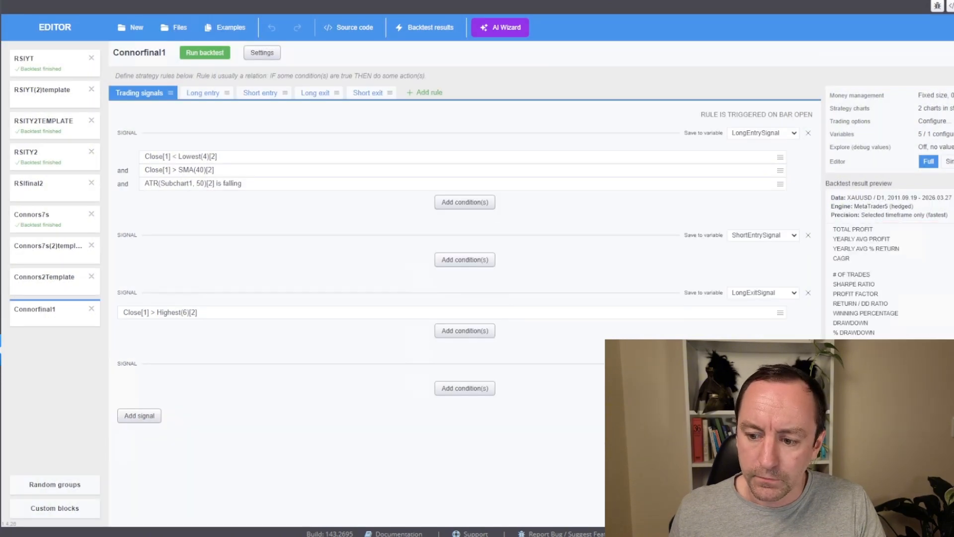
Step: Change Connorfinal1's backtest symbol to USA30IDXUSD, keeping the MetaTrader5 (hedged) engine, and run the backtest
{"action": "left_click", "coordinate": [262, 53]}
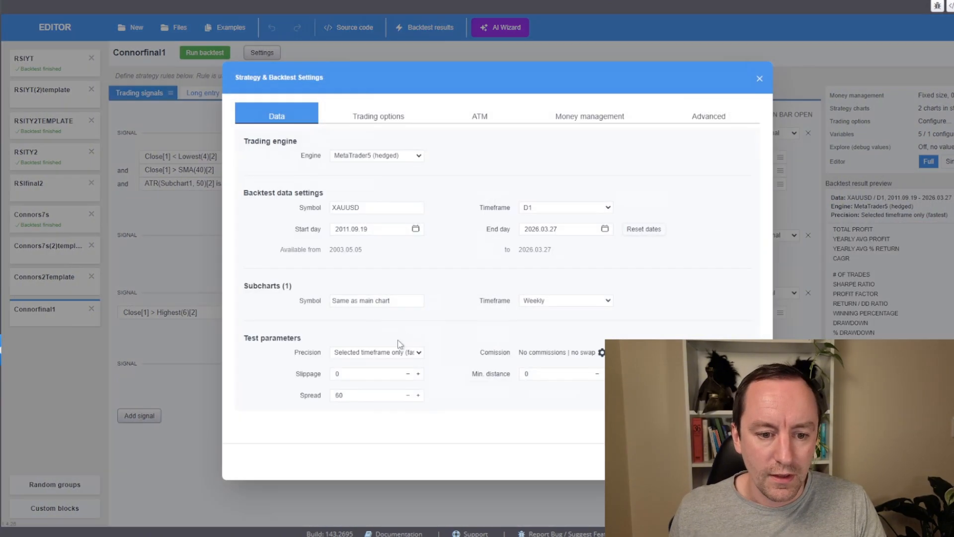
{"action": "left_click", "coordinate": [383, 159]}
{"action": "left_click", "coordinate": [409, 155]}
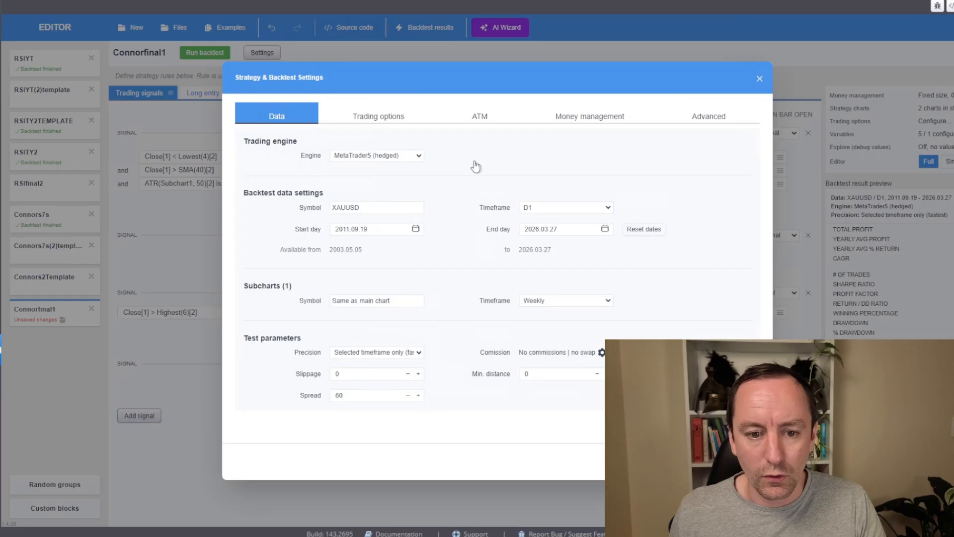
{"action": "left_click", "coordinate": [389, 212]}
{"action": "left_click", "coordinate": [390, 213]}
{"action": "scroll", "coordinate": [427, 309], "scroll_direction": "down", "scroll_amount": 5}
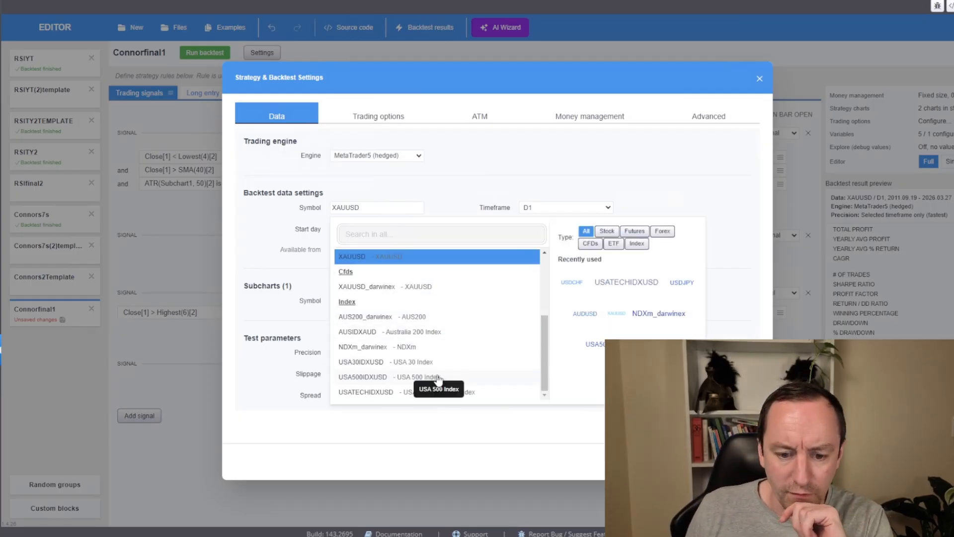
{"action": "left_click", "coordinate": [371, 362]}
{"action": "left_click", "coordinate": [730, 461]}
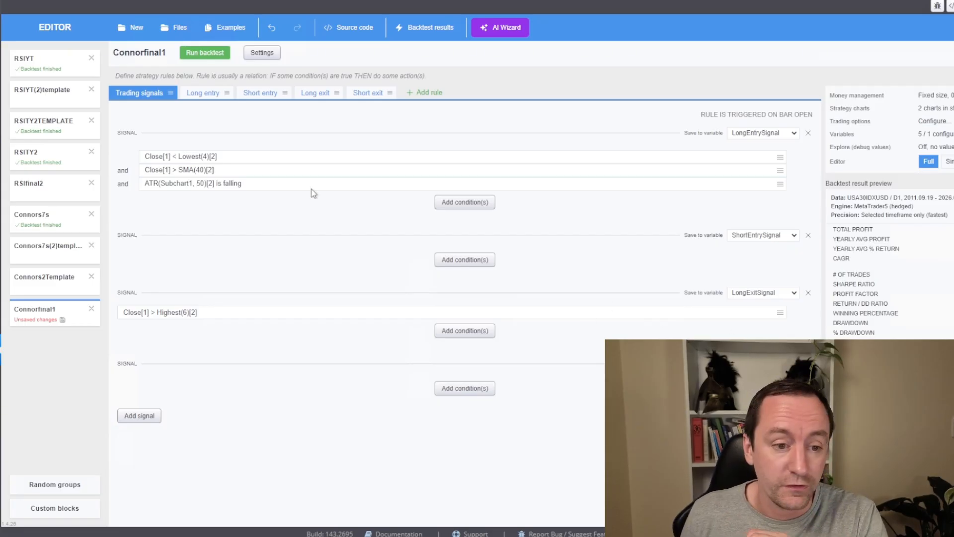
Step: Change Connorfinal1's backtest symbol to GBPUSD and run the backtest
{"action": "left_click", "coordinate": [262, 53]}
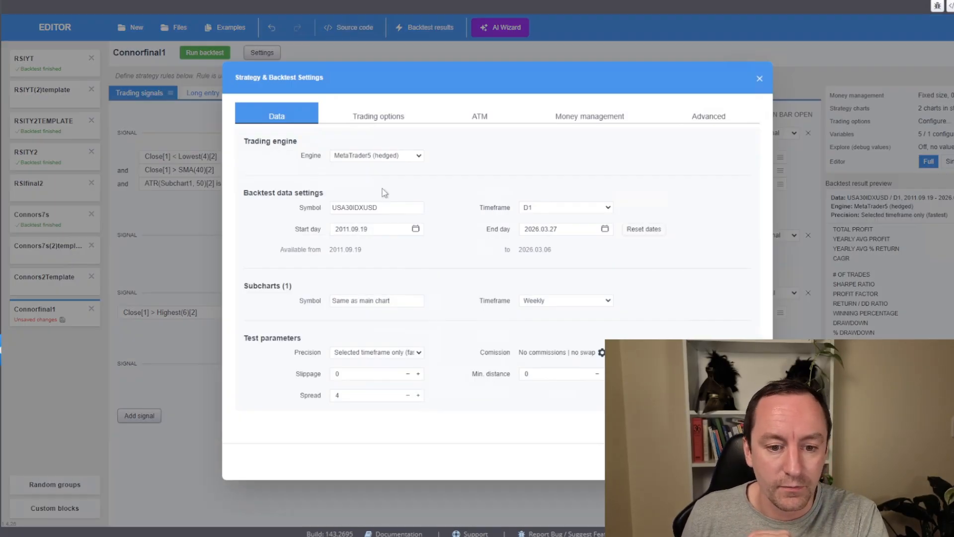
{"action": "left_click", "coordinate": [378, 208]}
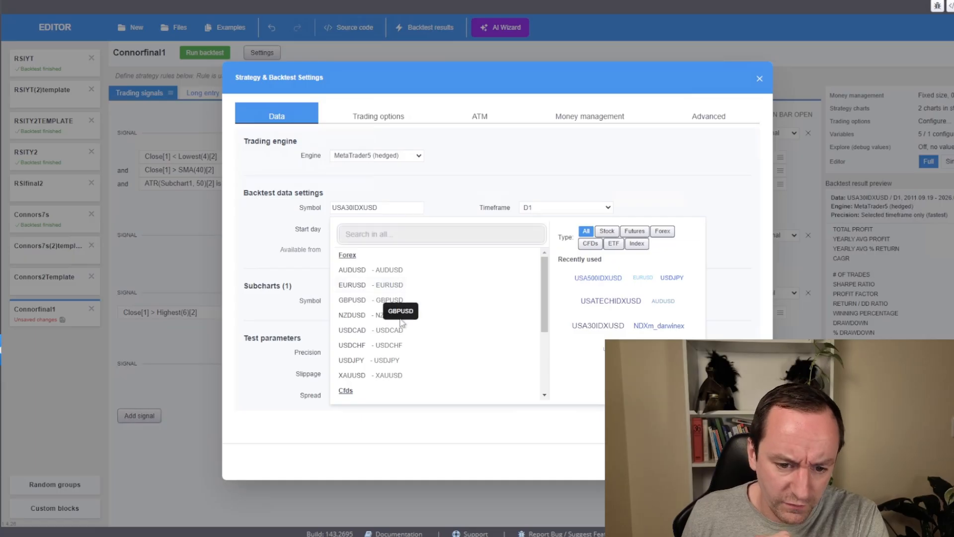
{"action": "left_click", "coordinate": [377, 302]}
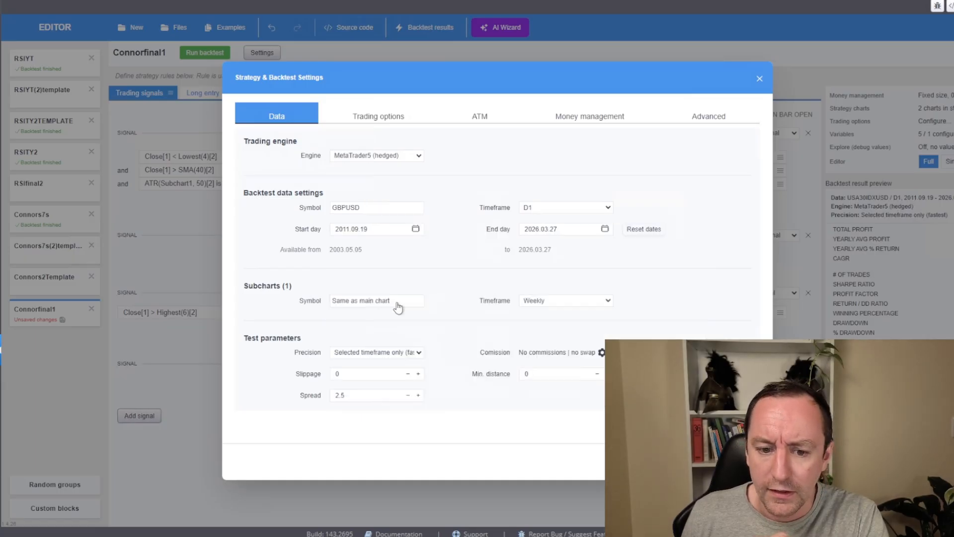
{"action": "left_click", "coordinate": [727, 462]}
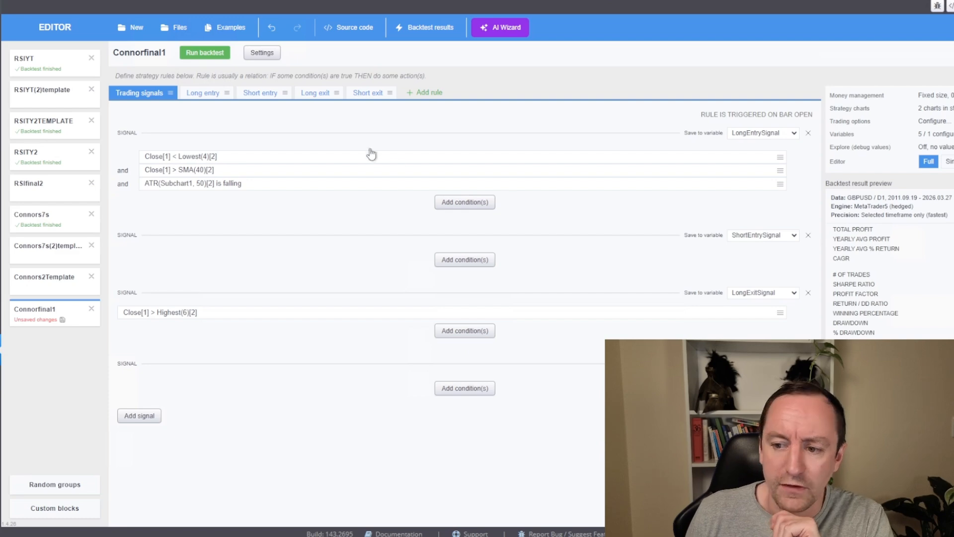
Step: Change Connorfinal1's backtest symbol to AUSIDXAUD, the Australia 200 Index, and run the backtest
{"action": "left_click", "coordinate": [262, 53]}
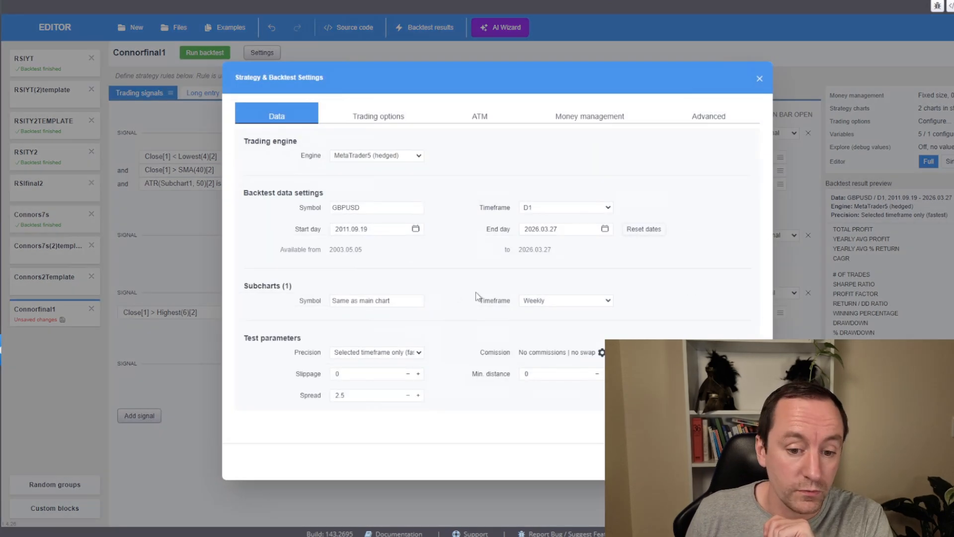
{"action": "left_click", "coordinate": [399, 206]}
{"action": "scroll", "coordinate": [454, 341], "scroll_direction": "down", "scroll_amount": 5}
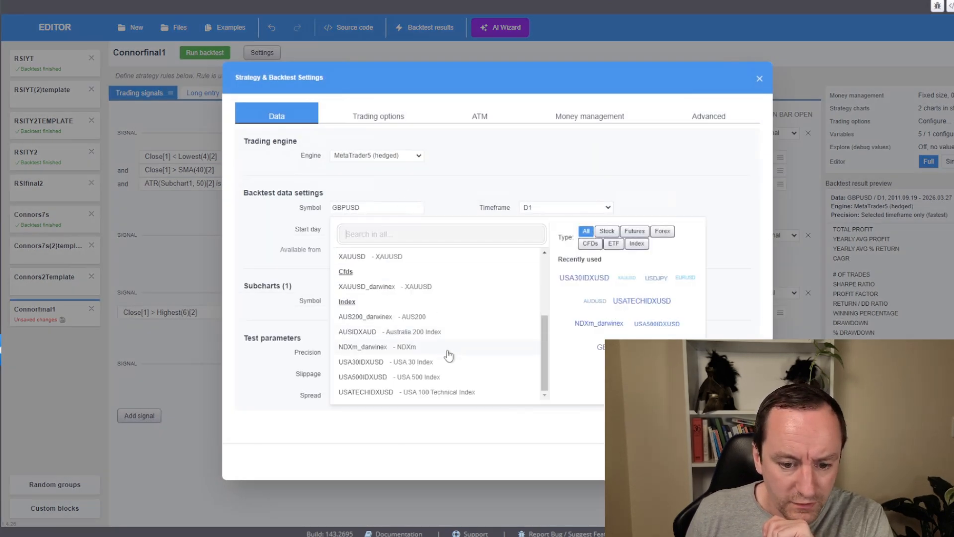
{"action": "left_click", "coordinate": [390, 337]}
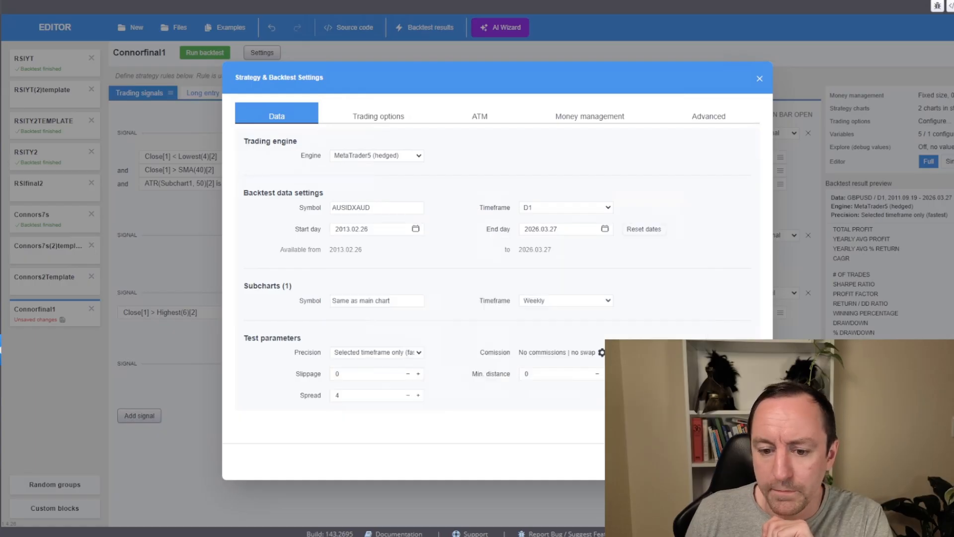
{"action": "left_click", "coordinate": [730, 462]}
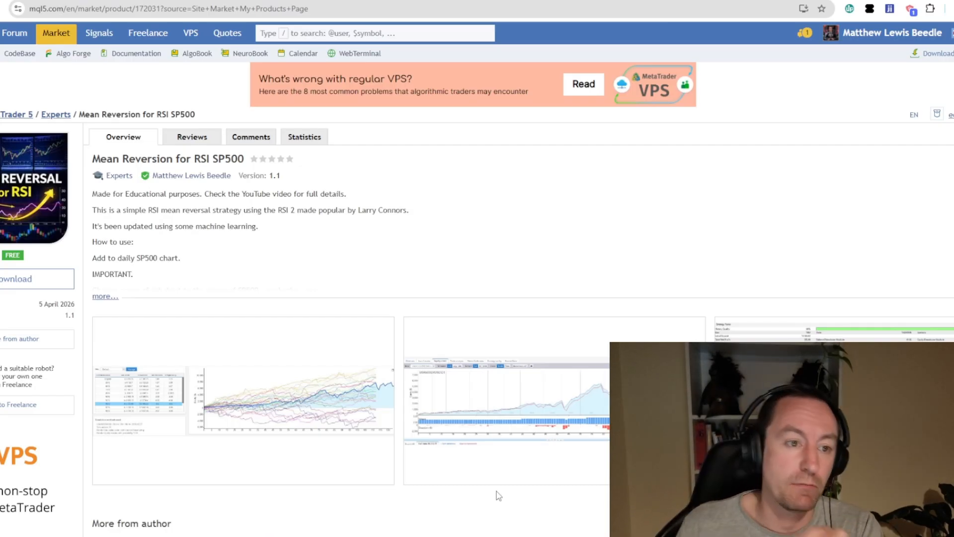
Step: Expand the full description of Mean Reversion for RSI SP500 on the MQL5 Market page and read its usage instructions and entry rules
{"action": "scroll", "coordinate": [213, 341], "scroll_direction": "down", "scroll_amount": 1}
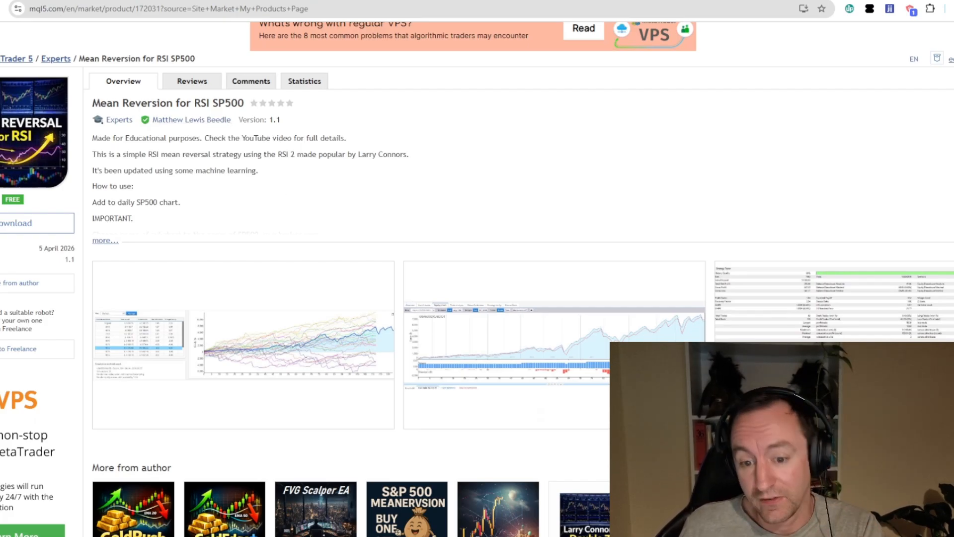
{"action": "scroll", "coordinate": [423, 335], "scroll_direction": "up", "scroll_amount": 1}
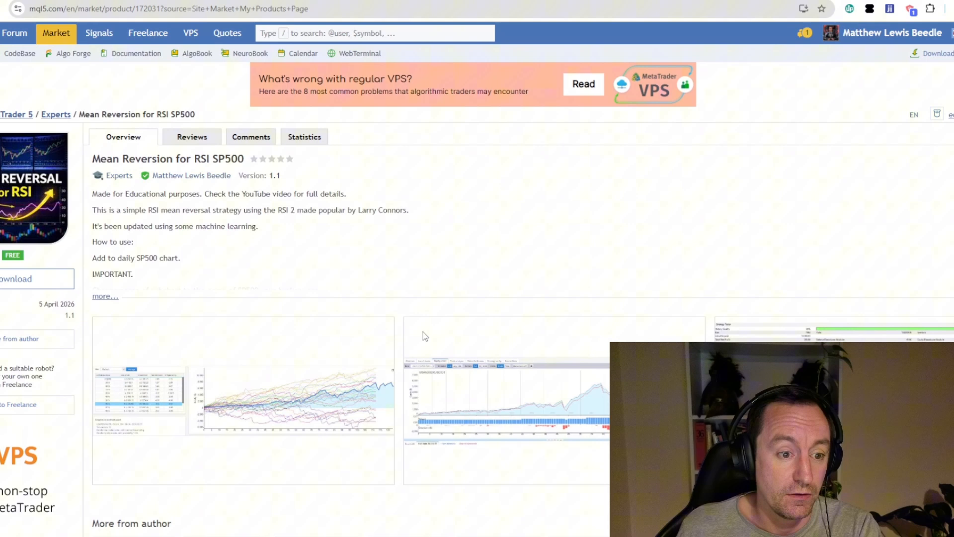
{"action": "left_click", "coordinate": [107, 297]}
{"action": "scroll", "coordinate": [339, 318], "scroll_direction": "up", "scroll_amount": 3}
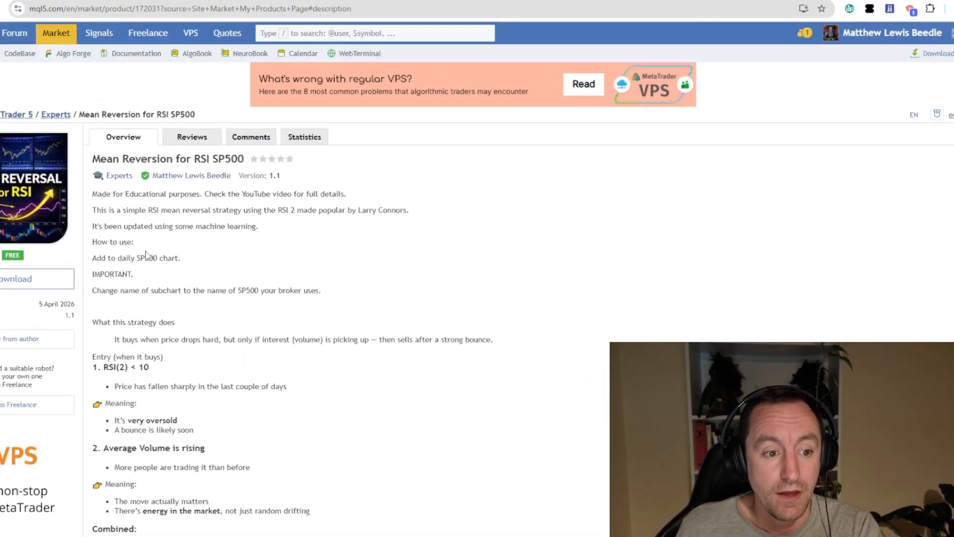
{"action": "left_click_drag", "start_coordinate": [97, 209], "coordinate": [263, 338]}
{"action": "left_click", "coordinate": [264, 337]}
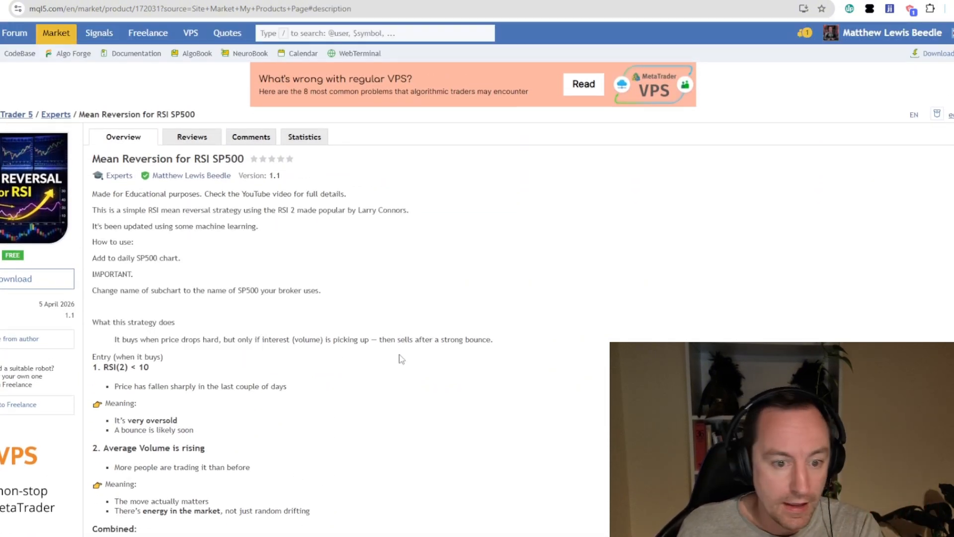
{"action": "left_click_drag", "start_coordinate": [402, 359], "coordinate": [92, 258]}
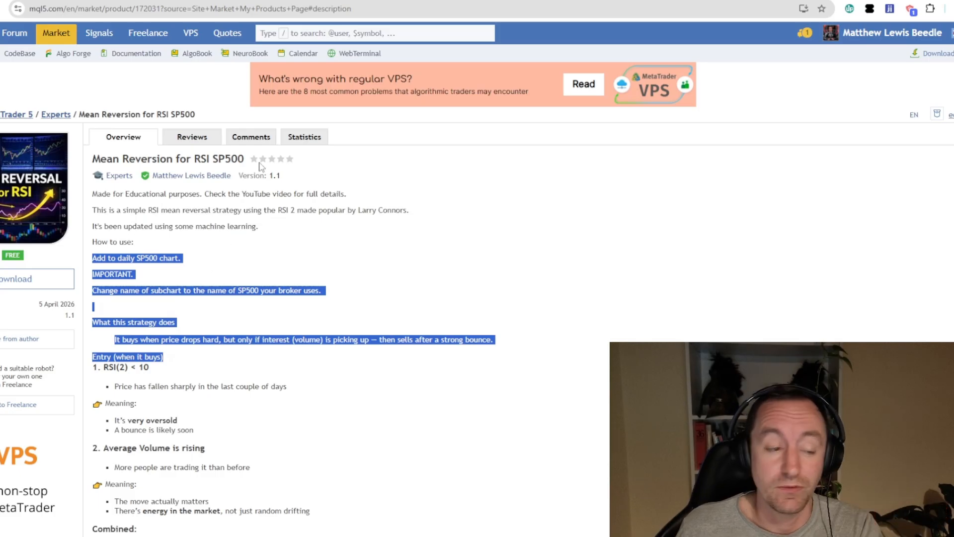